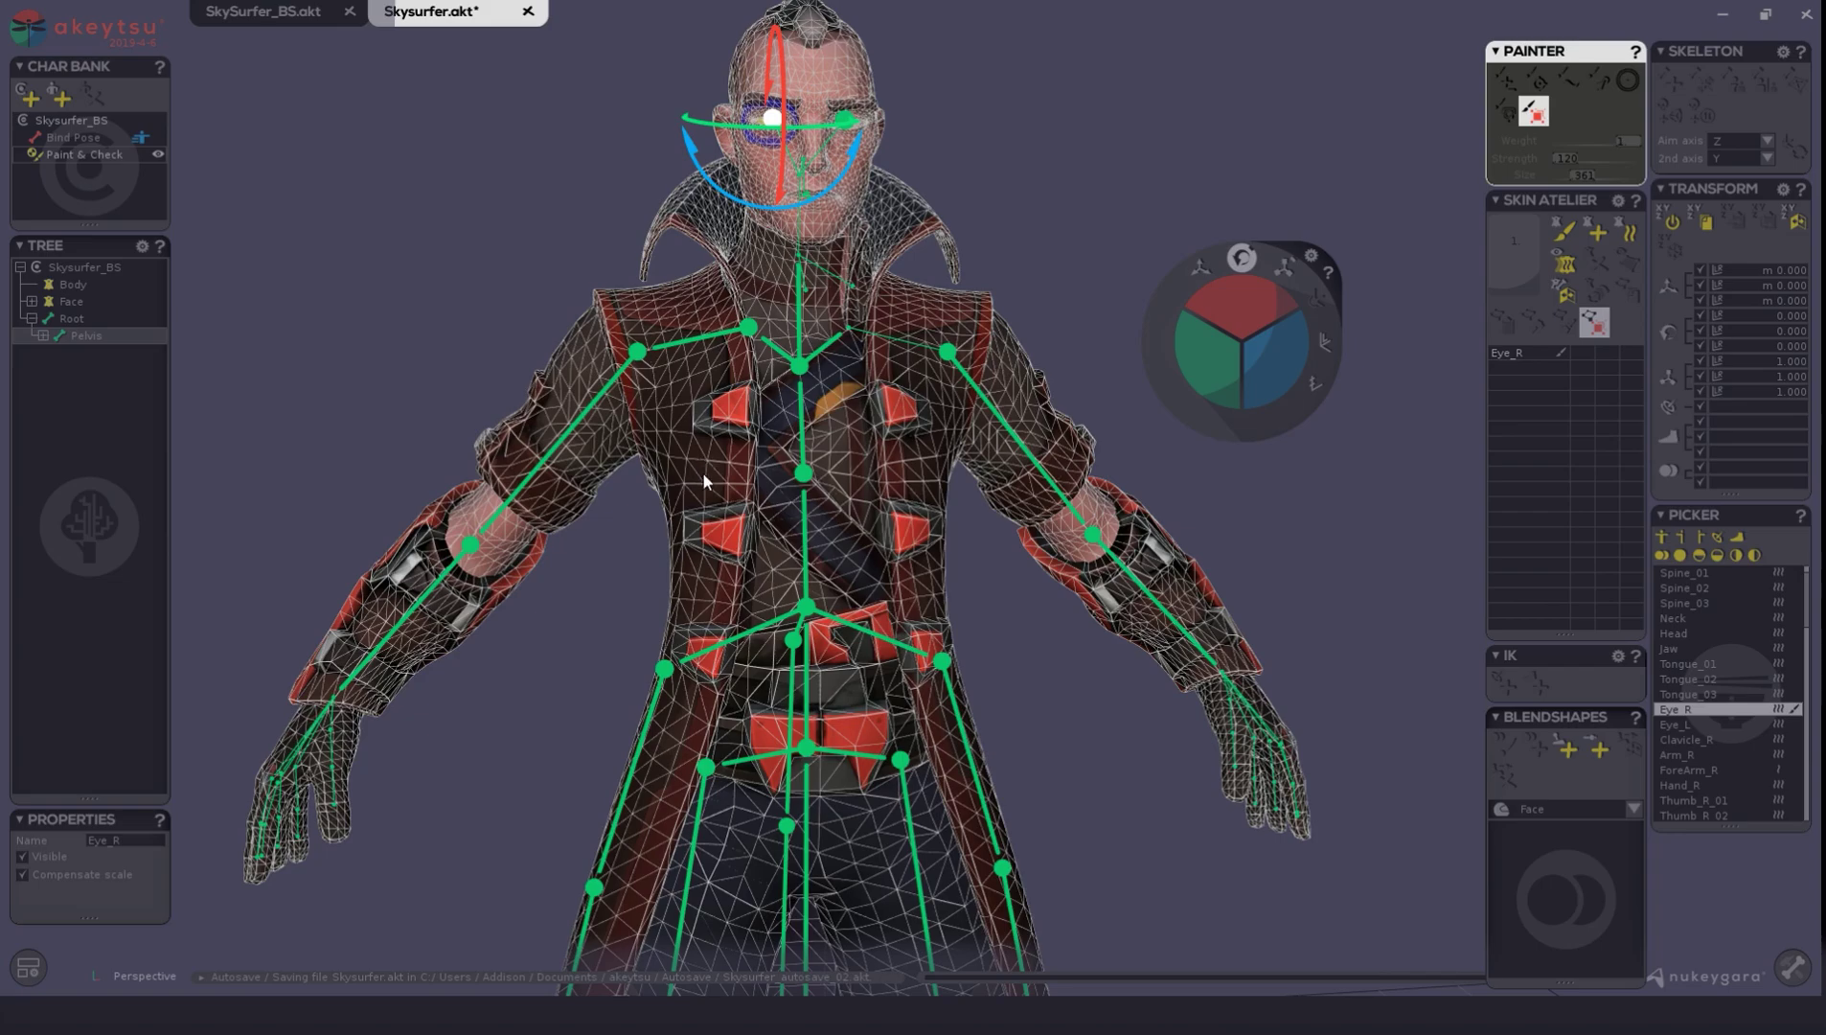
# Select the Spine_01 bone and start the weight brush with its strength at maximum
pyautogui.click(807, 534)
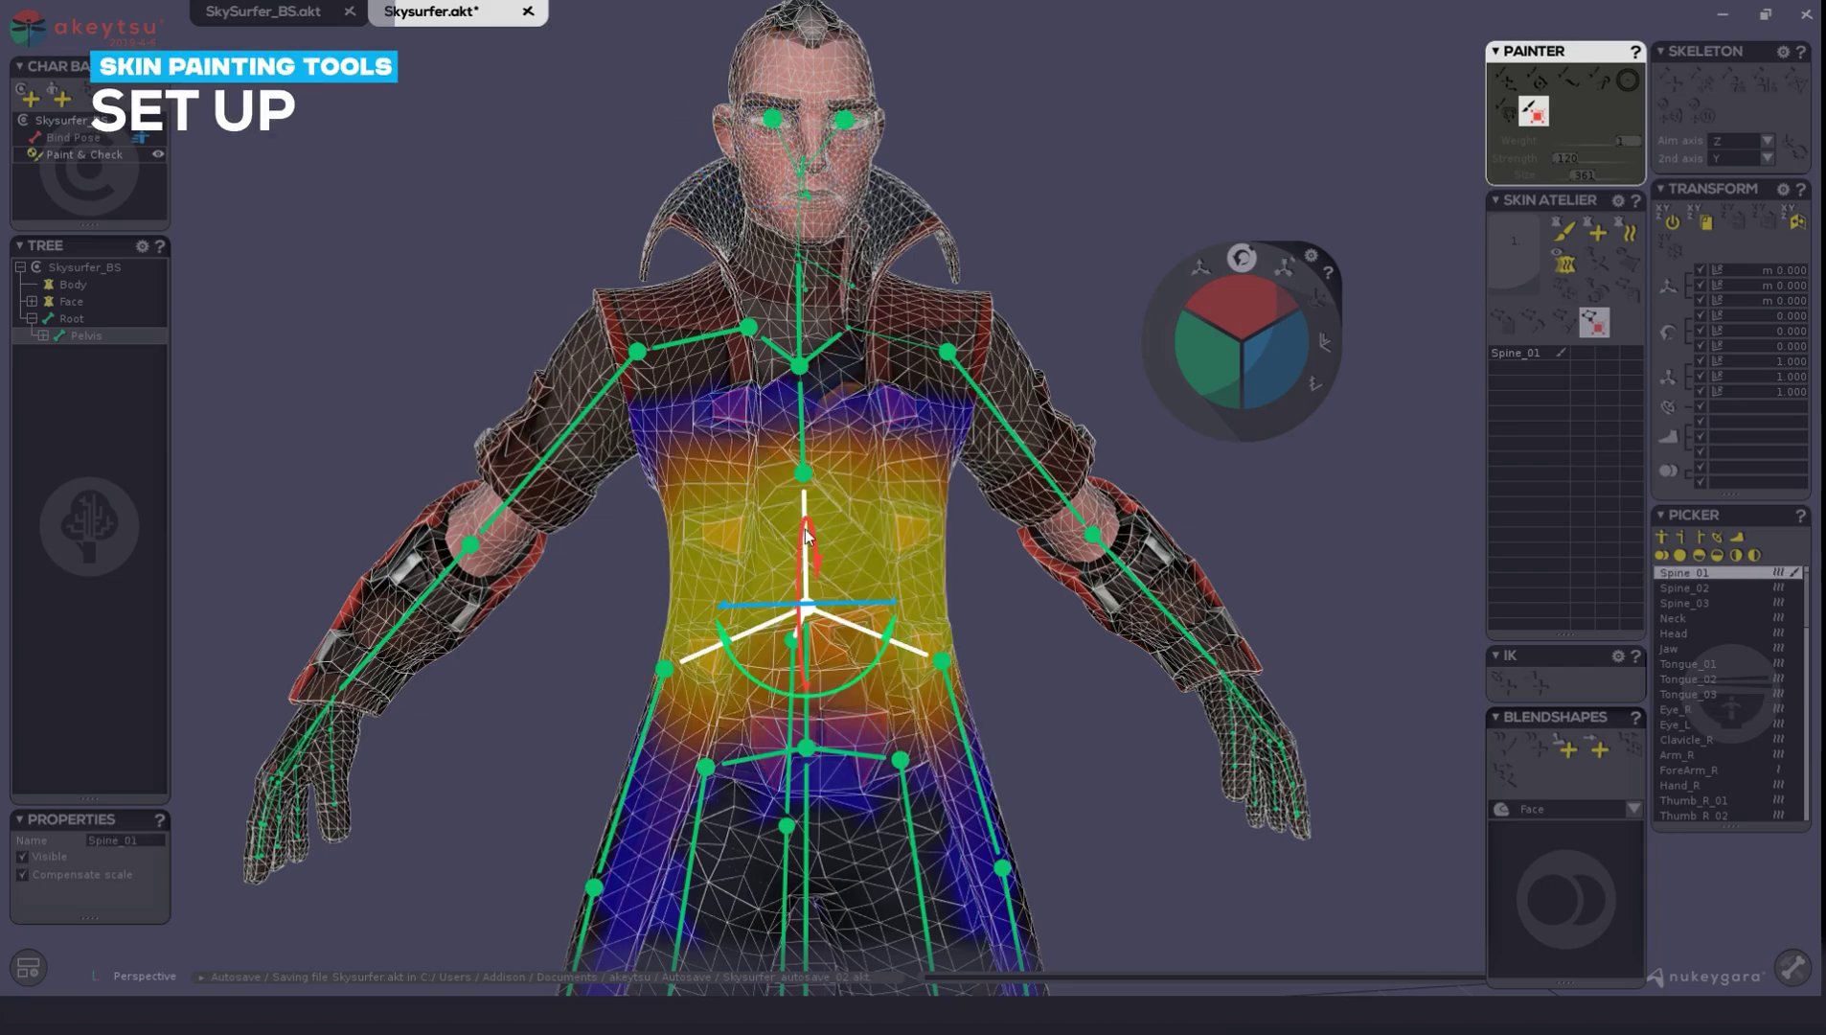
pyautogui.moveTo(904, 543)
pyautogui.mouseDown(button='middle')
pyautogui.moveTo(591, 518)
pyautogui.moveTo(1025, 524)
pyautogui.moveTo(860, 518)
pyautogui.moveTo(912, 540)
pyautogui.mouseUp(button='middle')
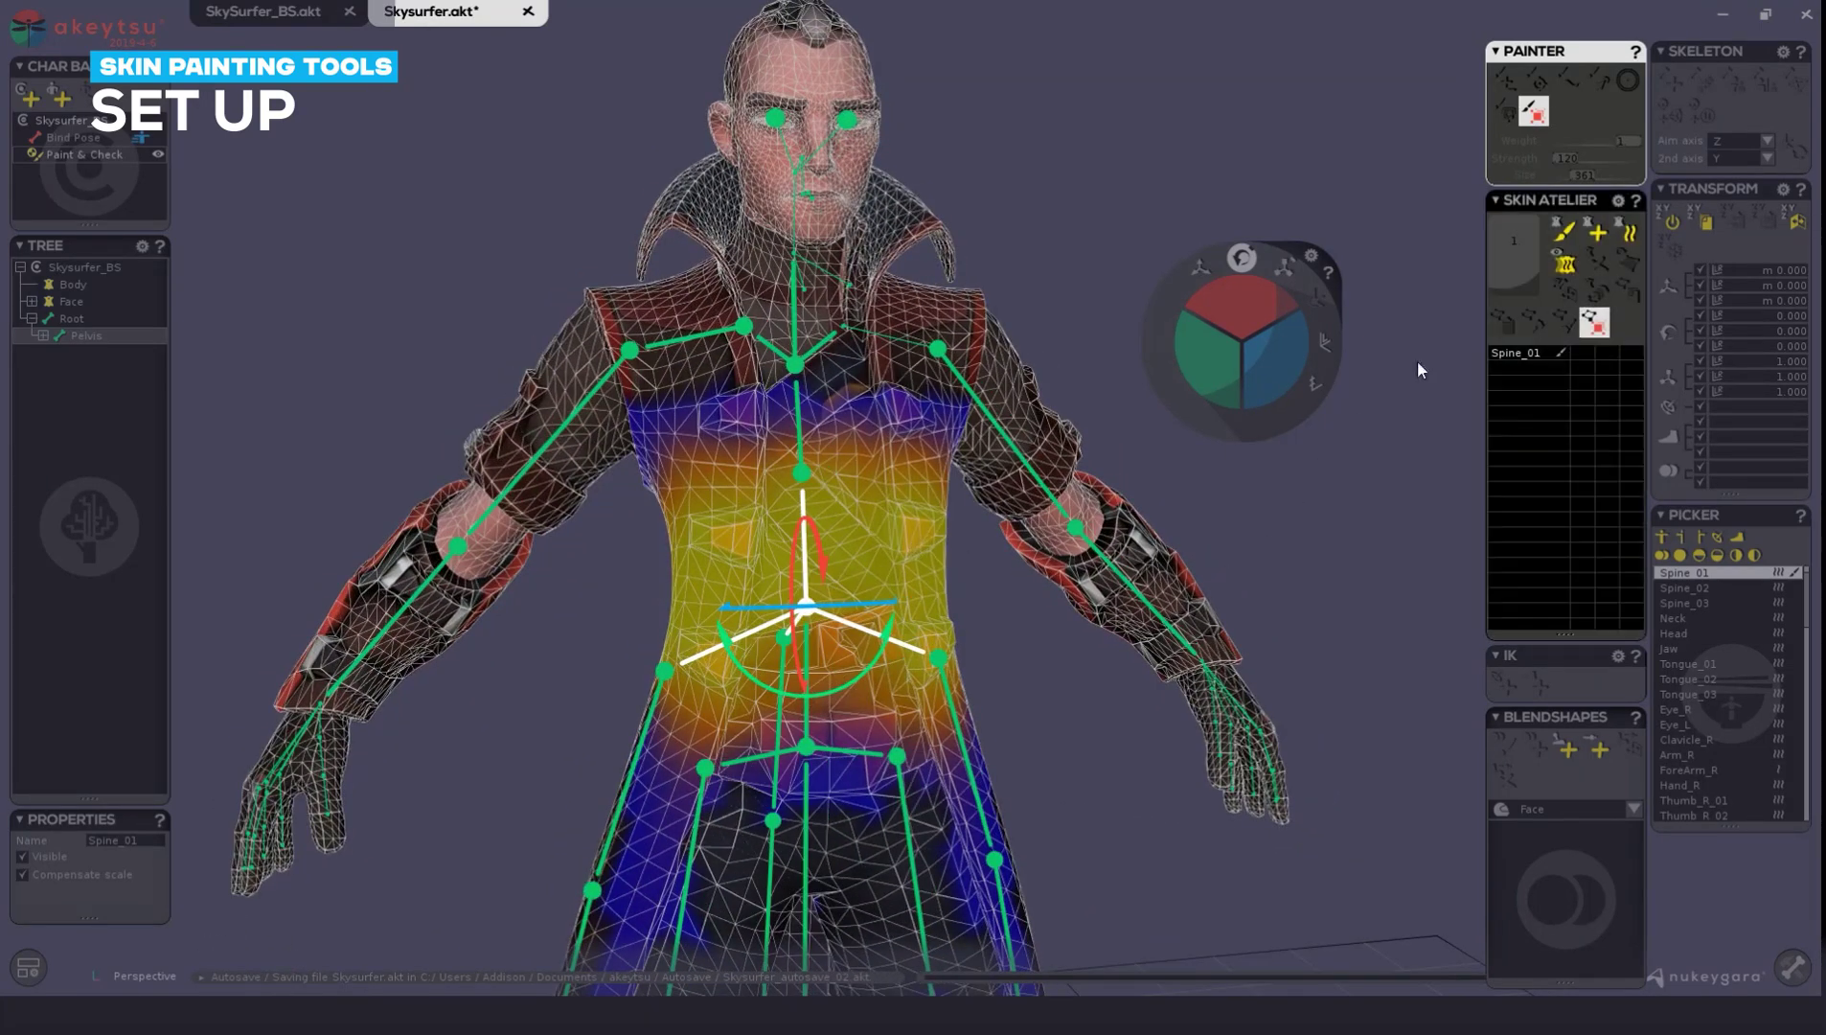
pyautogui.click(1565, 231)
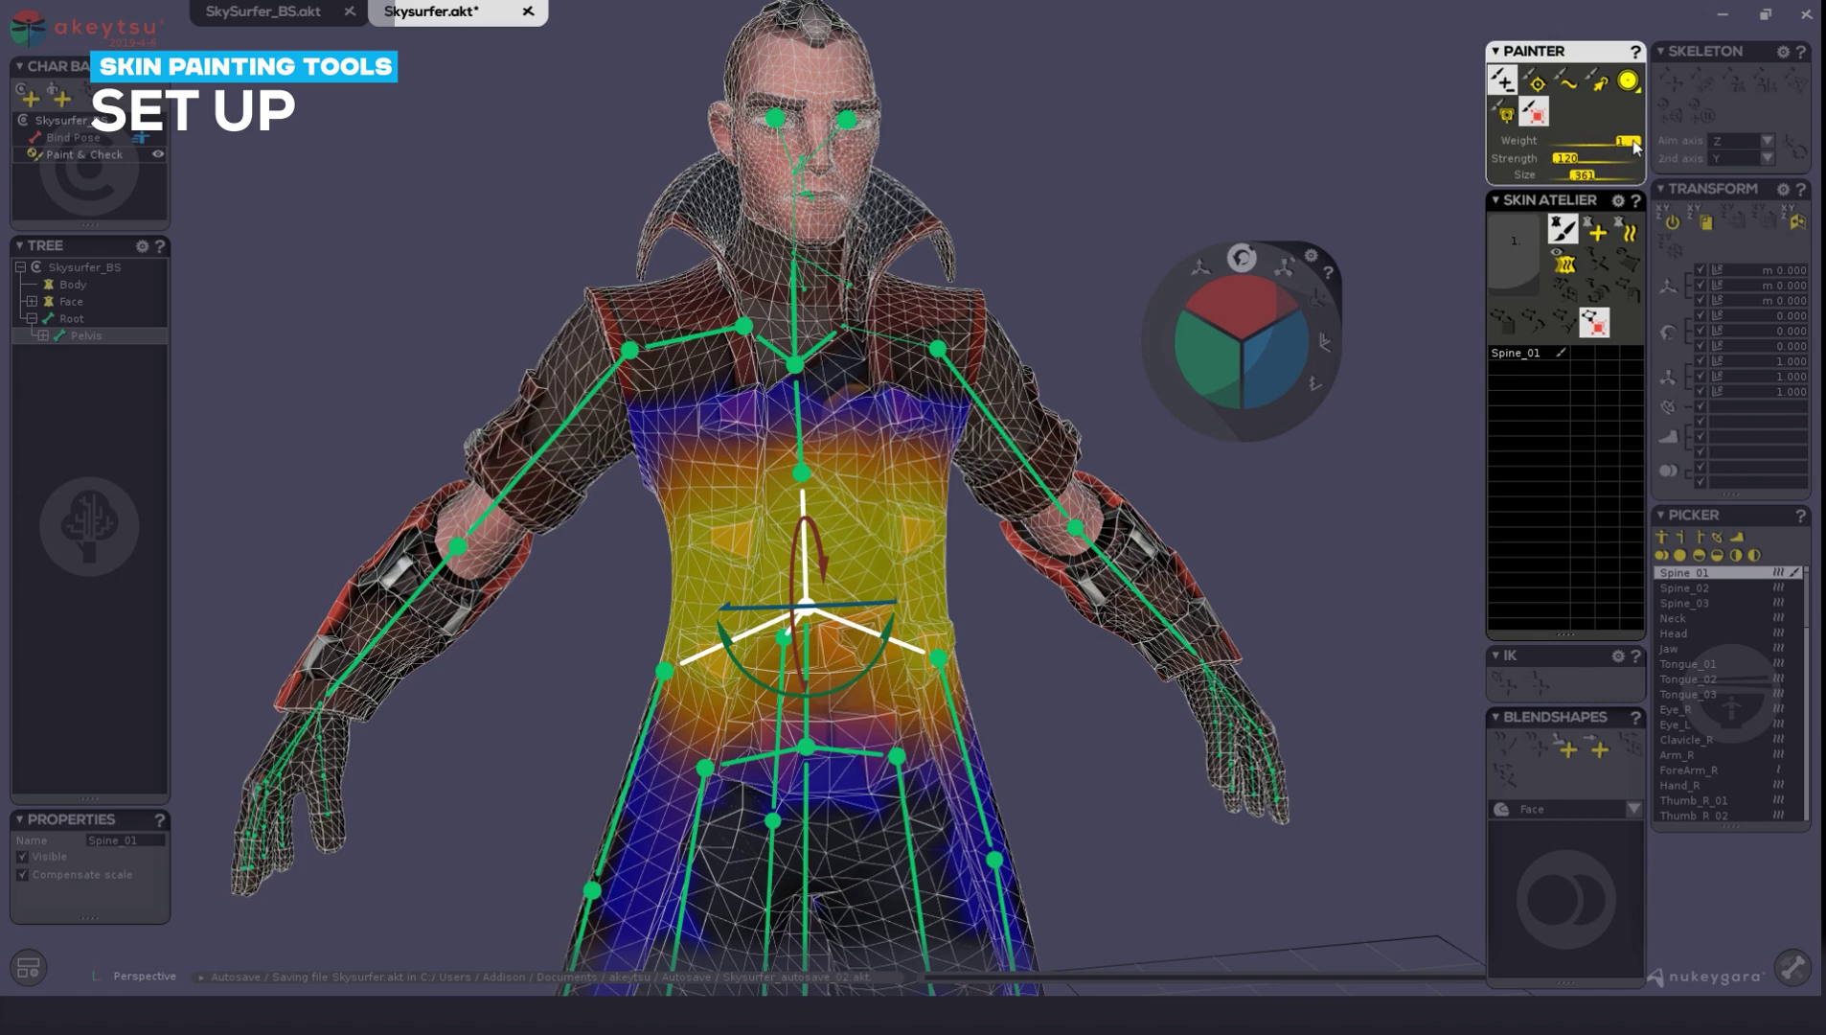
pyautogui.moveTo(1636, 144)
pyautogui.mouseDown()
pyautogui.moveTo(1583, 149)
pyautogui.moveTo(1659, 147)
pyautogui.moveTo(1583, 146)
pyautogui.mouseUp()
pyautogui.moveTo(1570, 164); pyautogui.dragTo(1665, 163)
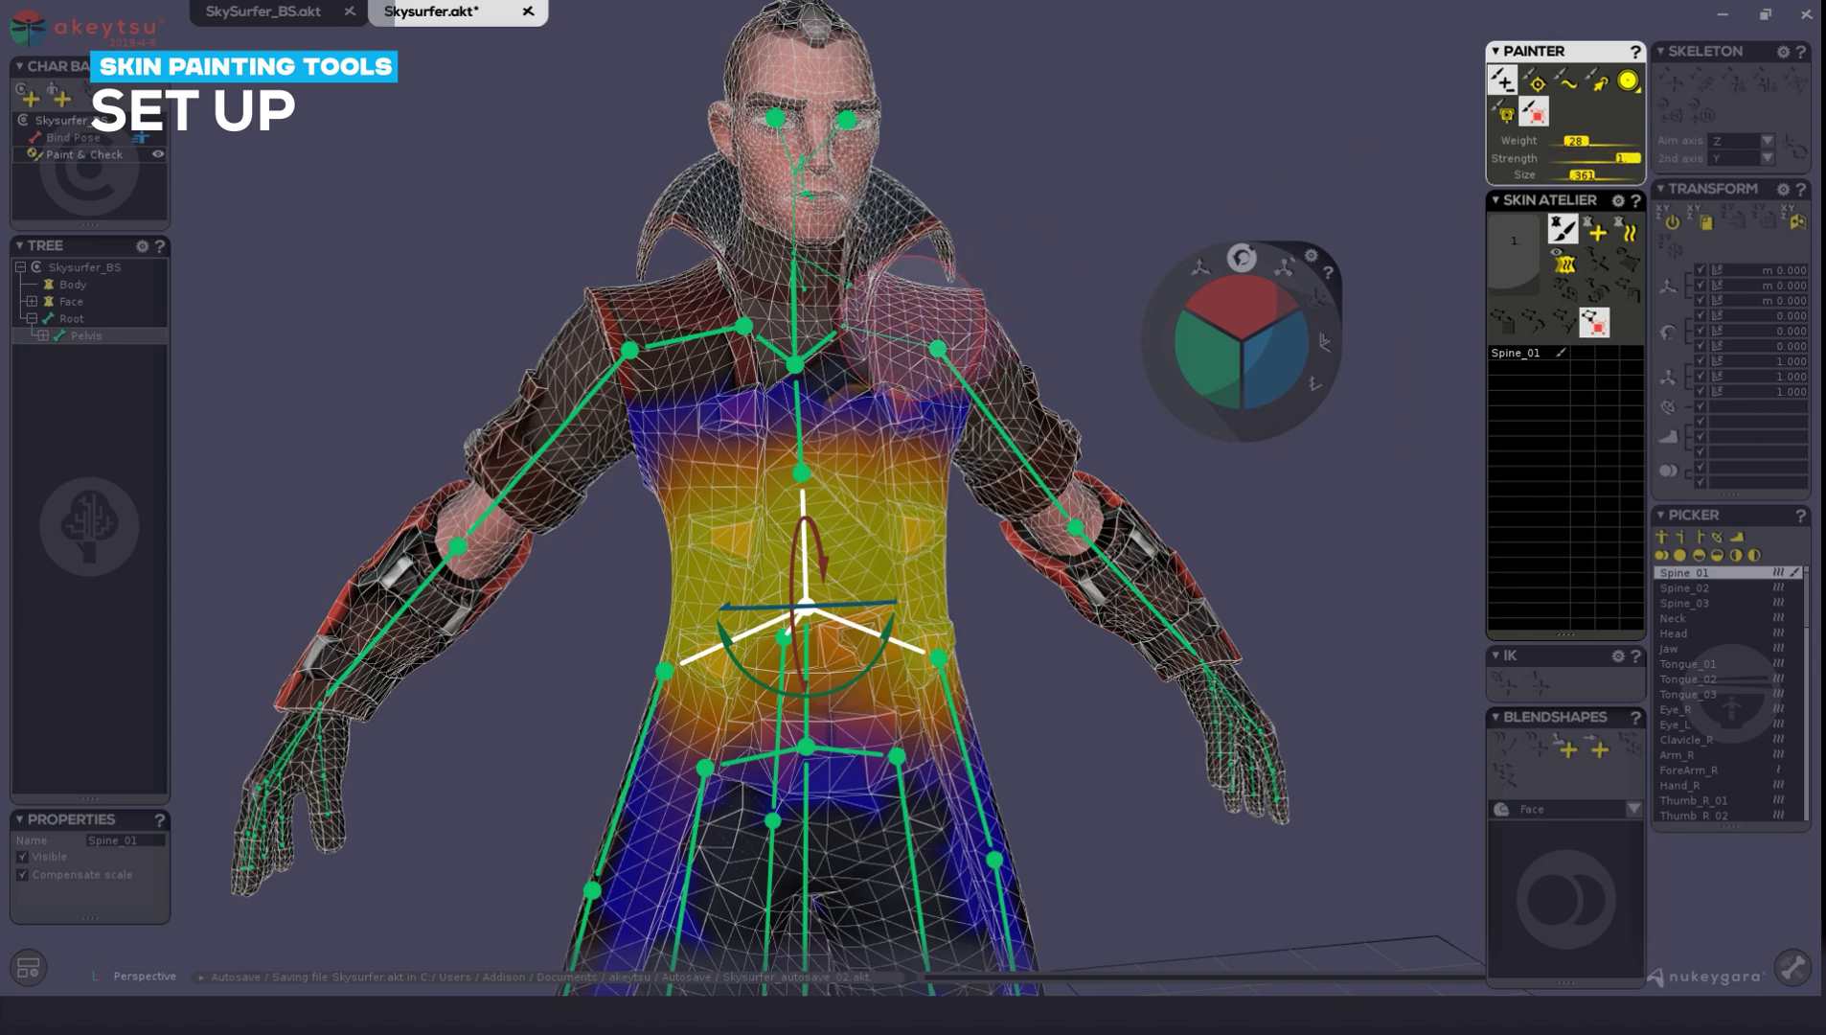
# Paint a trial Spine_01 stroke on the right shoulder, clear it, and set brush weight to 1
pyautogui.moveTo(918, 325); pyautogui.dragTo(934, 331)
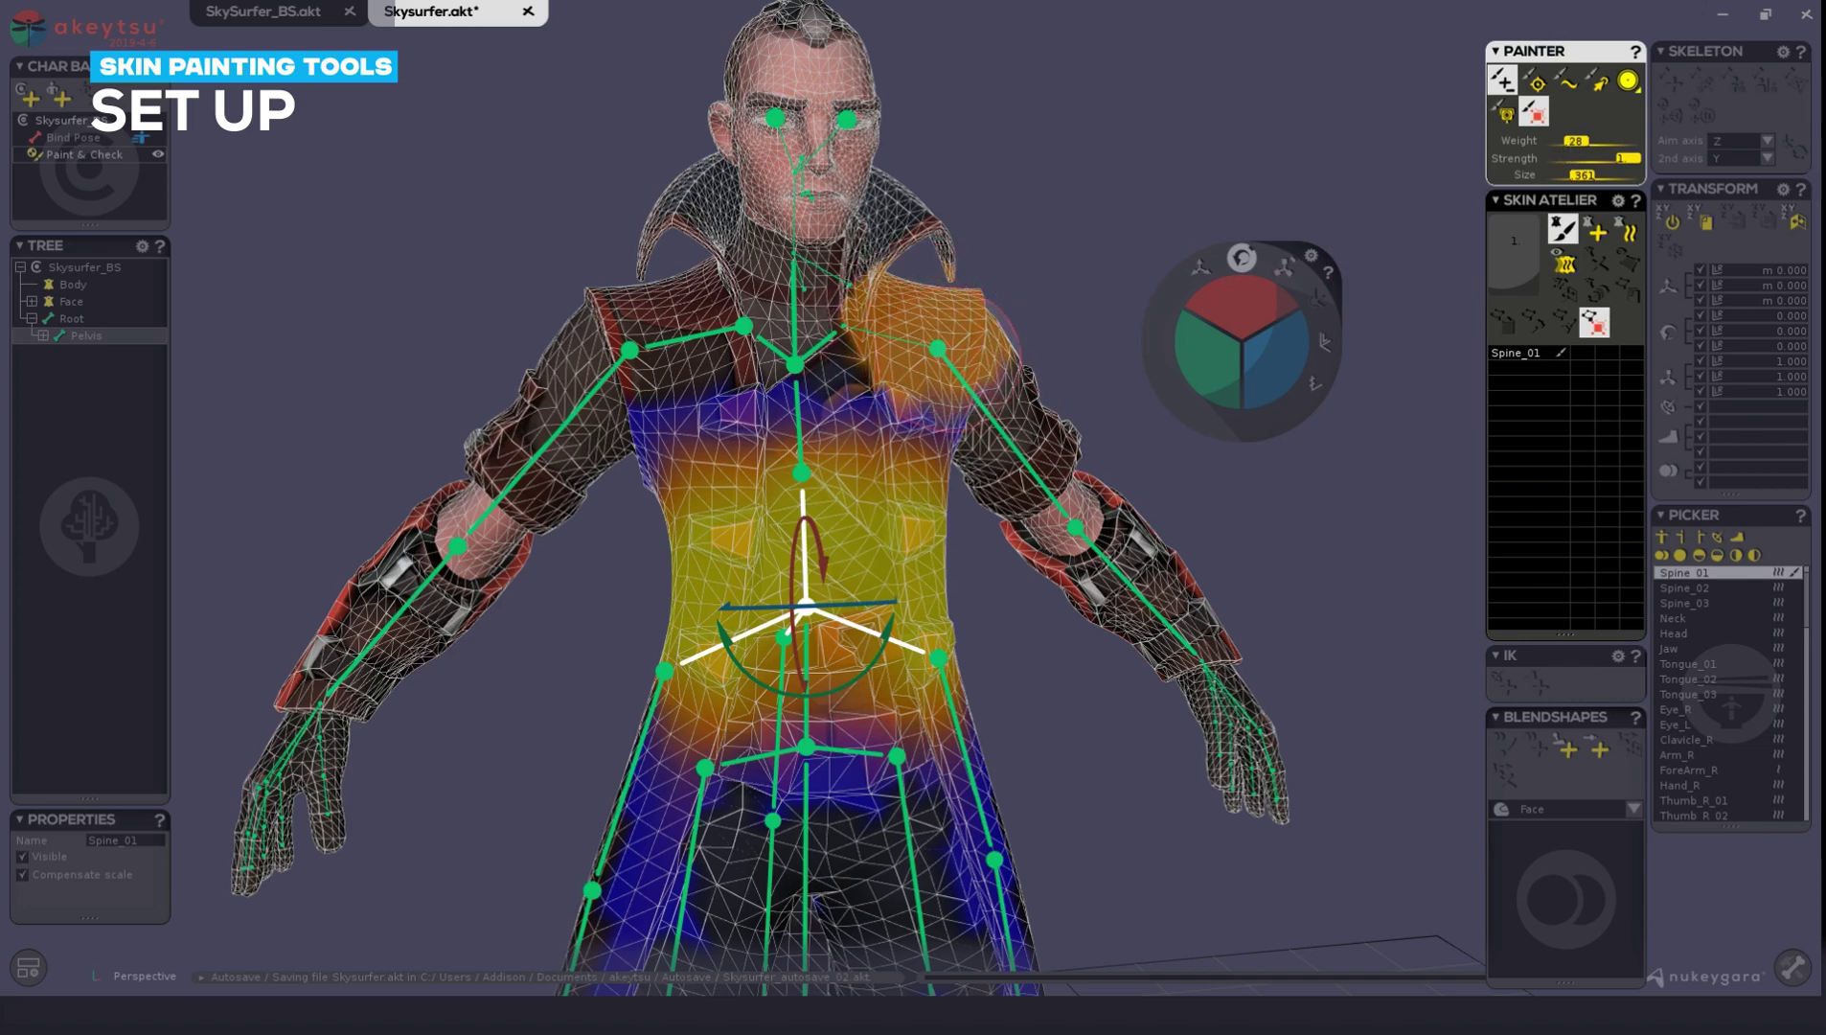
pyautogui.click(1544, 121)
pyautogui.moveTo(1571, 142)
pyautogui.mouseDown()
pyautogui.moveTo(1657, 145)
pyautogui.moveTo(1569, 163)
pyautogui.mouseUp()
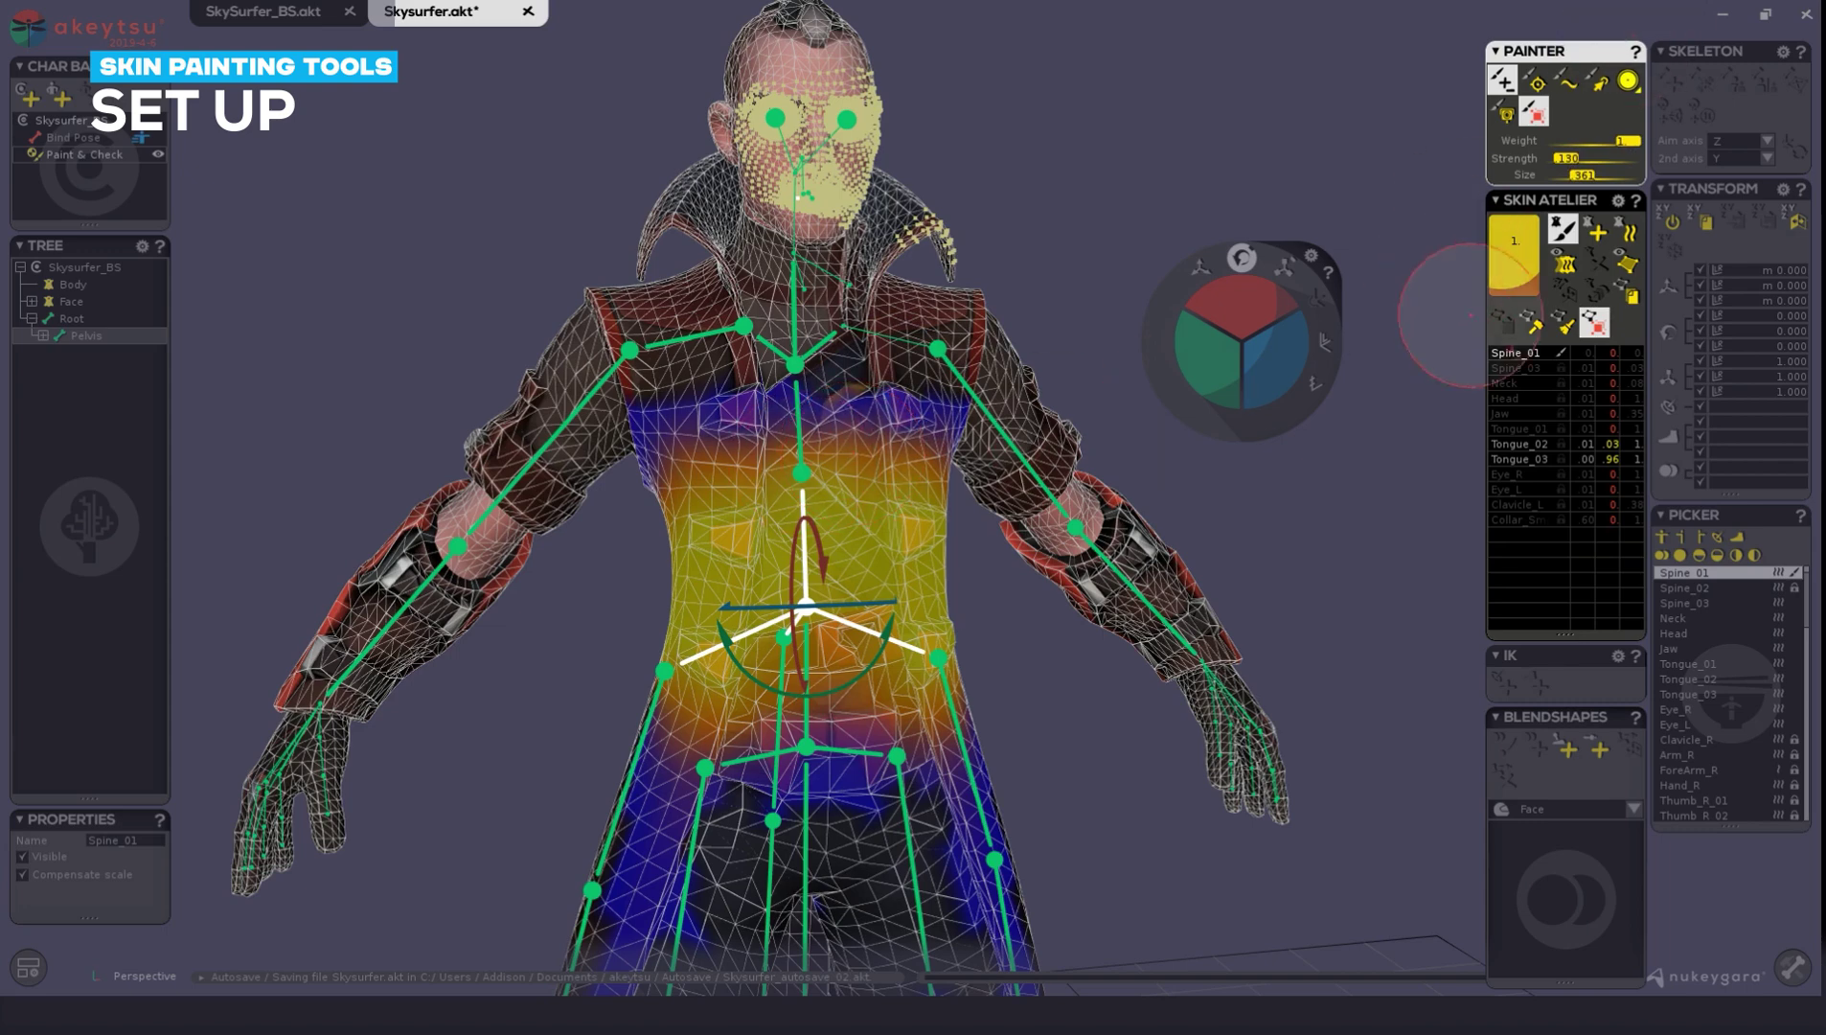
# Select Spine_02, paint its weights across the chest, and set the brush size to 242
pyautogui.press('Escape')
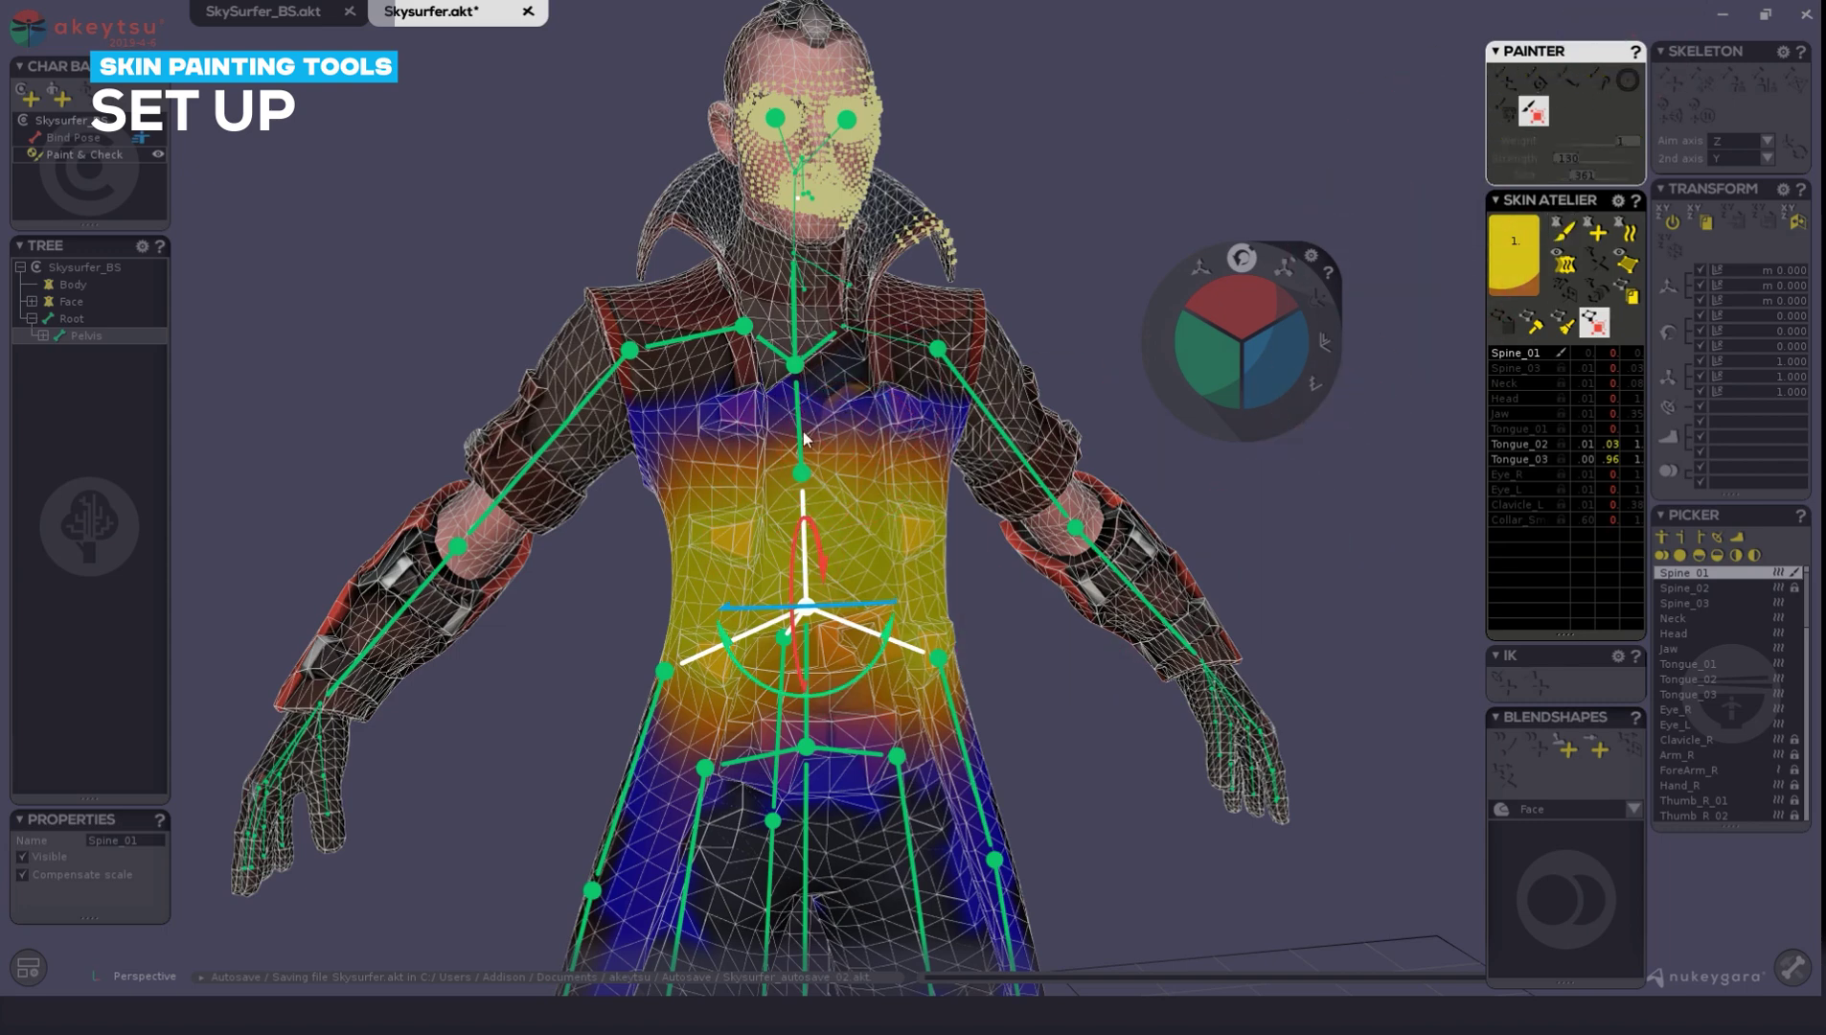
pyautogui.click(805, 438)
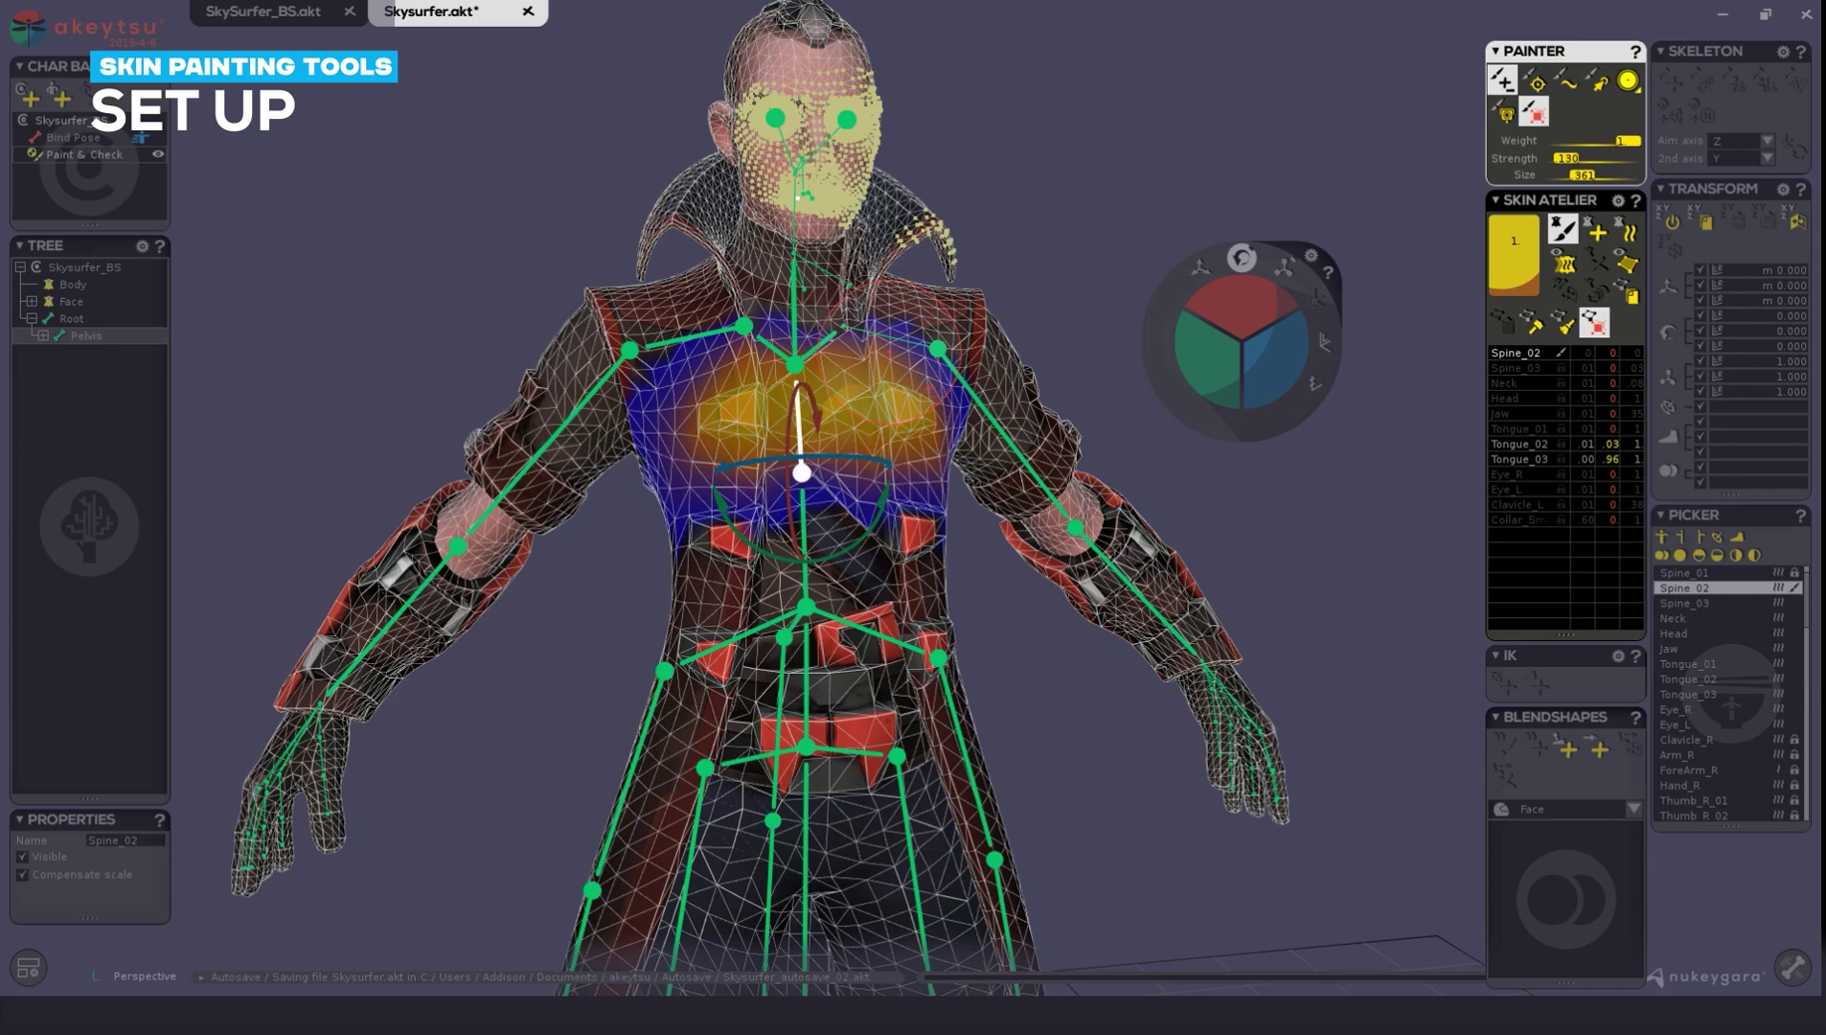
pyautogui.moveTo(940, 353)
pyautogui.mouseDown()
pyautogui.moveTo(913, 335)
pyautogui.moveTo(948, 383)
pyautogui.moveTo(867, 359)
pyautogui.moveTo(867, 330)
pyautogui.moveTo(943, 350)
pyautogui.moveTo(943, 330)
pyautogui.moveTo(853, 335)
pyautogui.moveTo(872, 321)
pyautogui.moveTo(963, 345)
pyautogui.moveTo(887, 359)
pyautogui.moveTo(843, 307)
pyautogui.moveTo(776, 321)
pyautogui.moveTo(891, 297)
pyautogui.moveTo(1035, 340)
pyautogui.mouseUp()
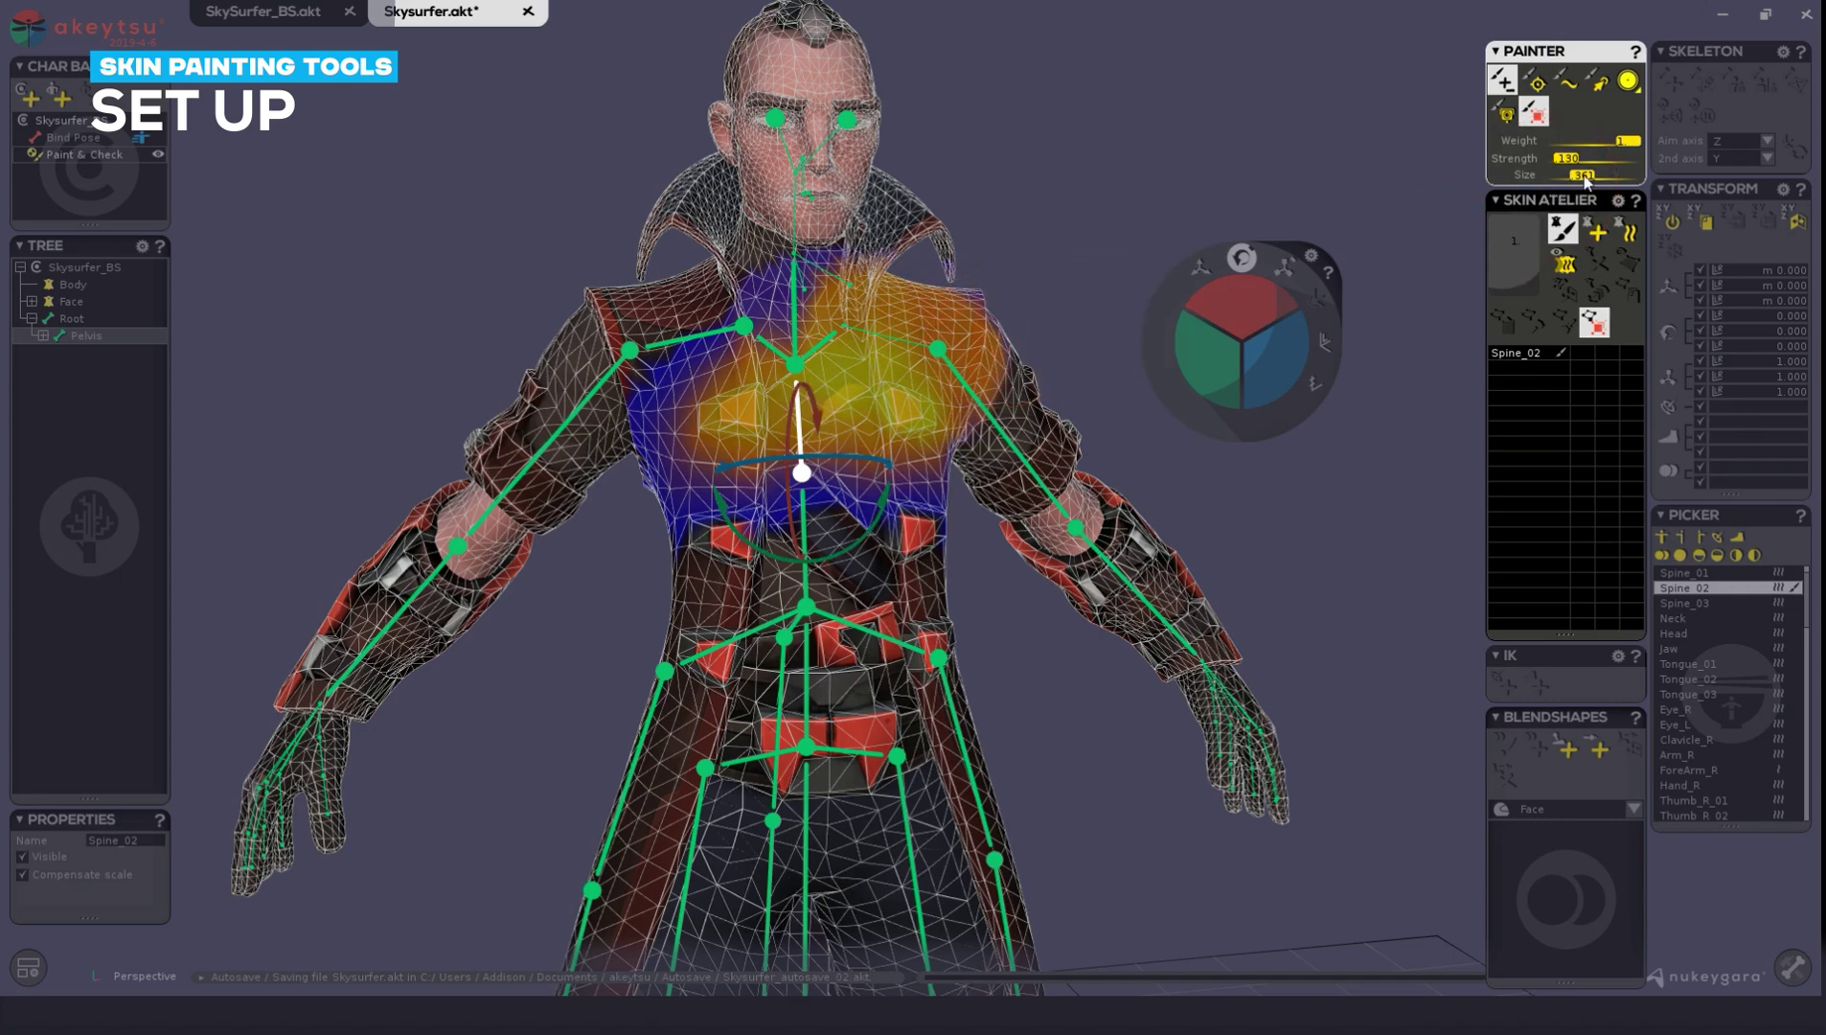
pyautogui.moveTo(1585, 178); pyautogui.dragTo(1590, 189)
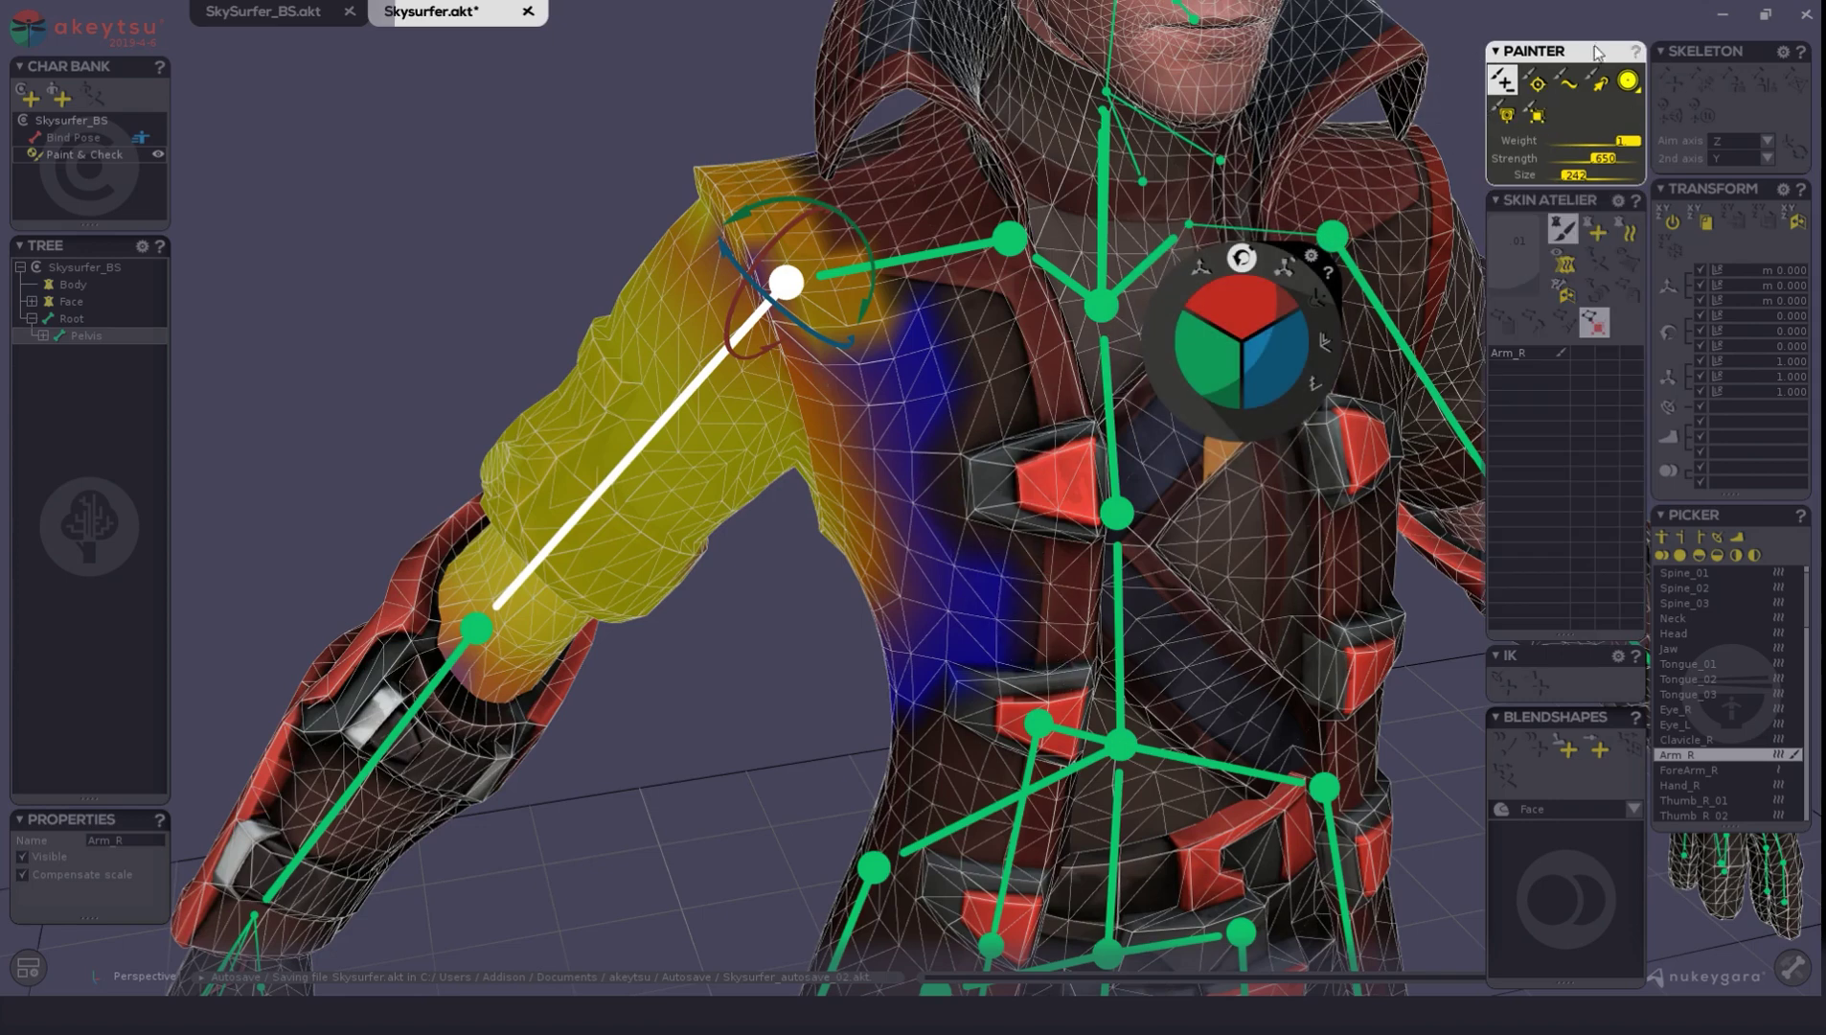
# Switch to Add mode and paint test strokes on the upper arm at reduced strength
pyautogui.click(1502, 82)
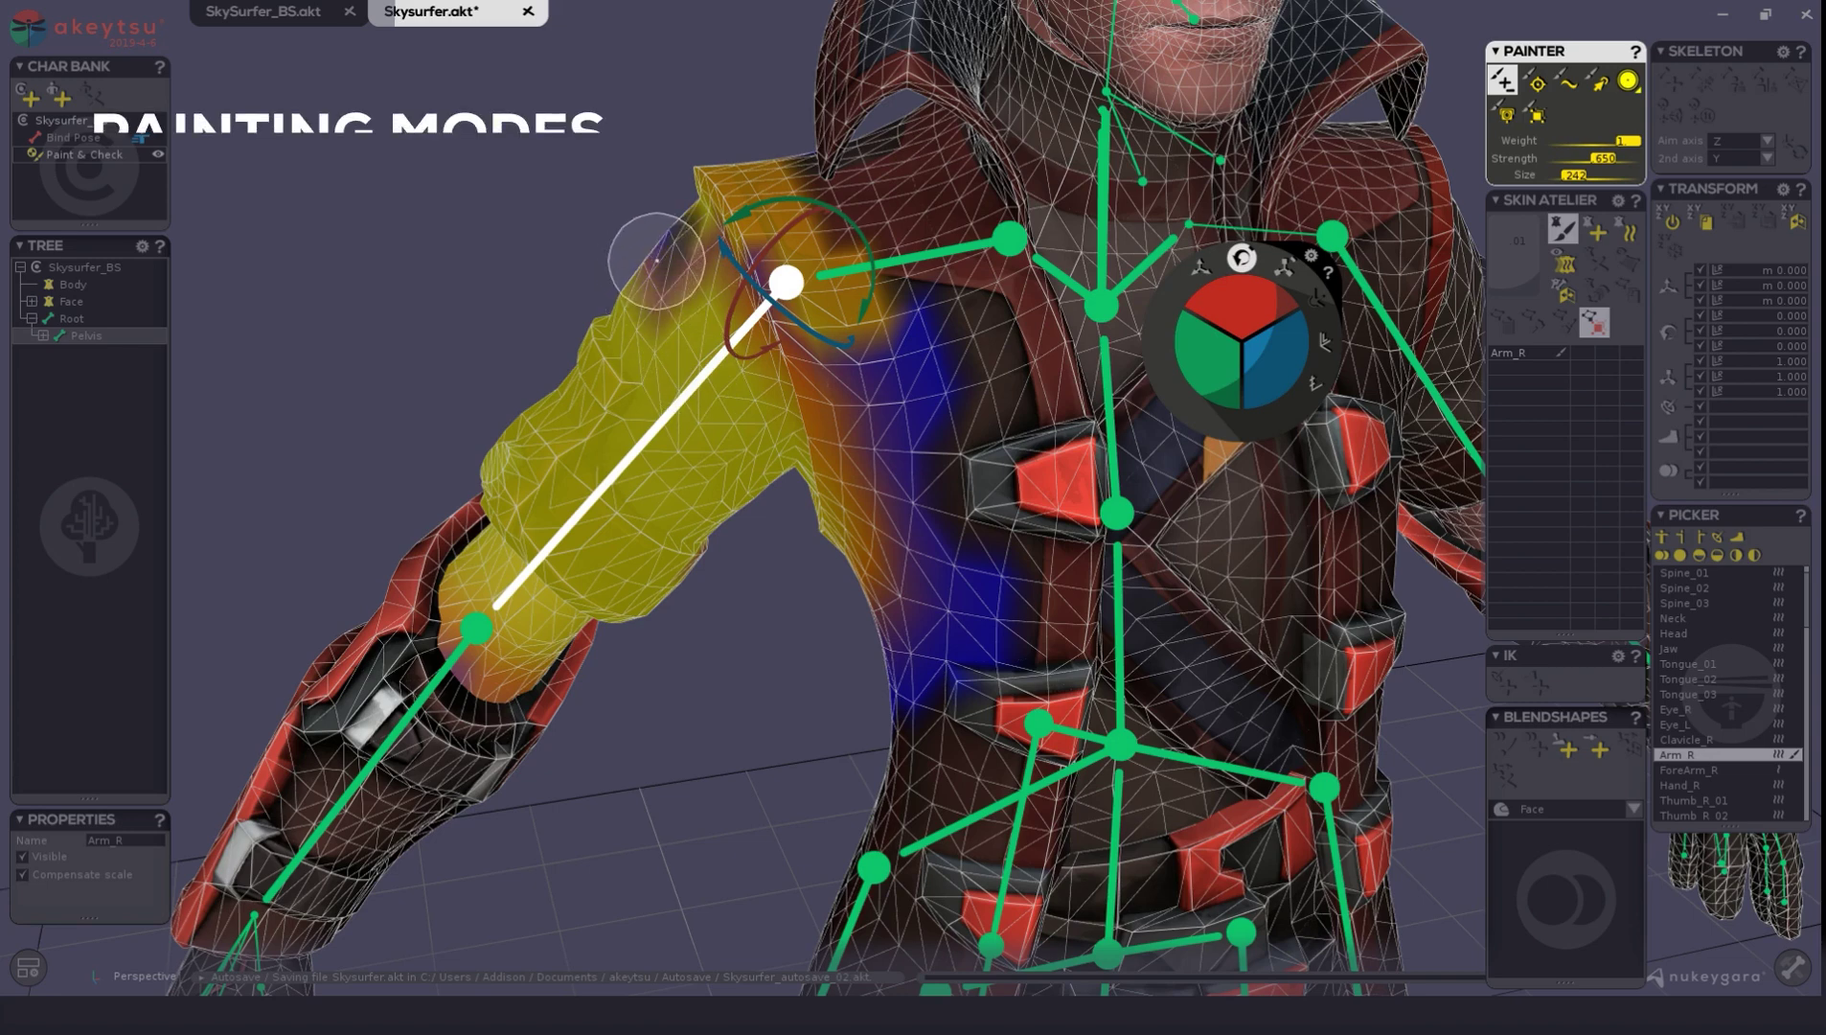
pyautogui.moveTo(656, 259); pyautogui.dragTo(724, 398)
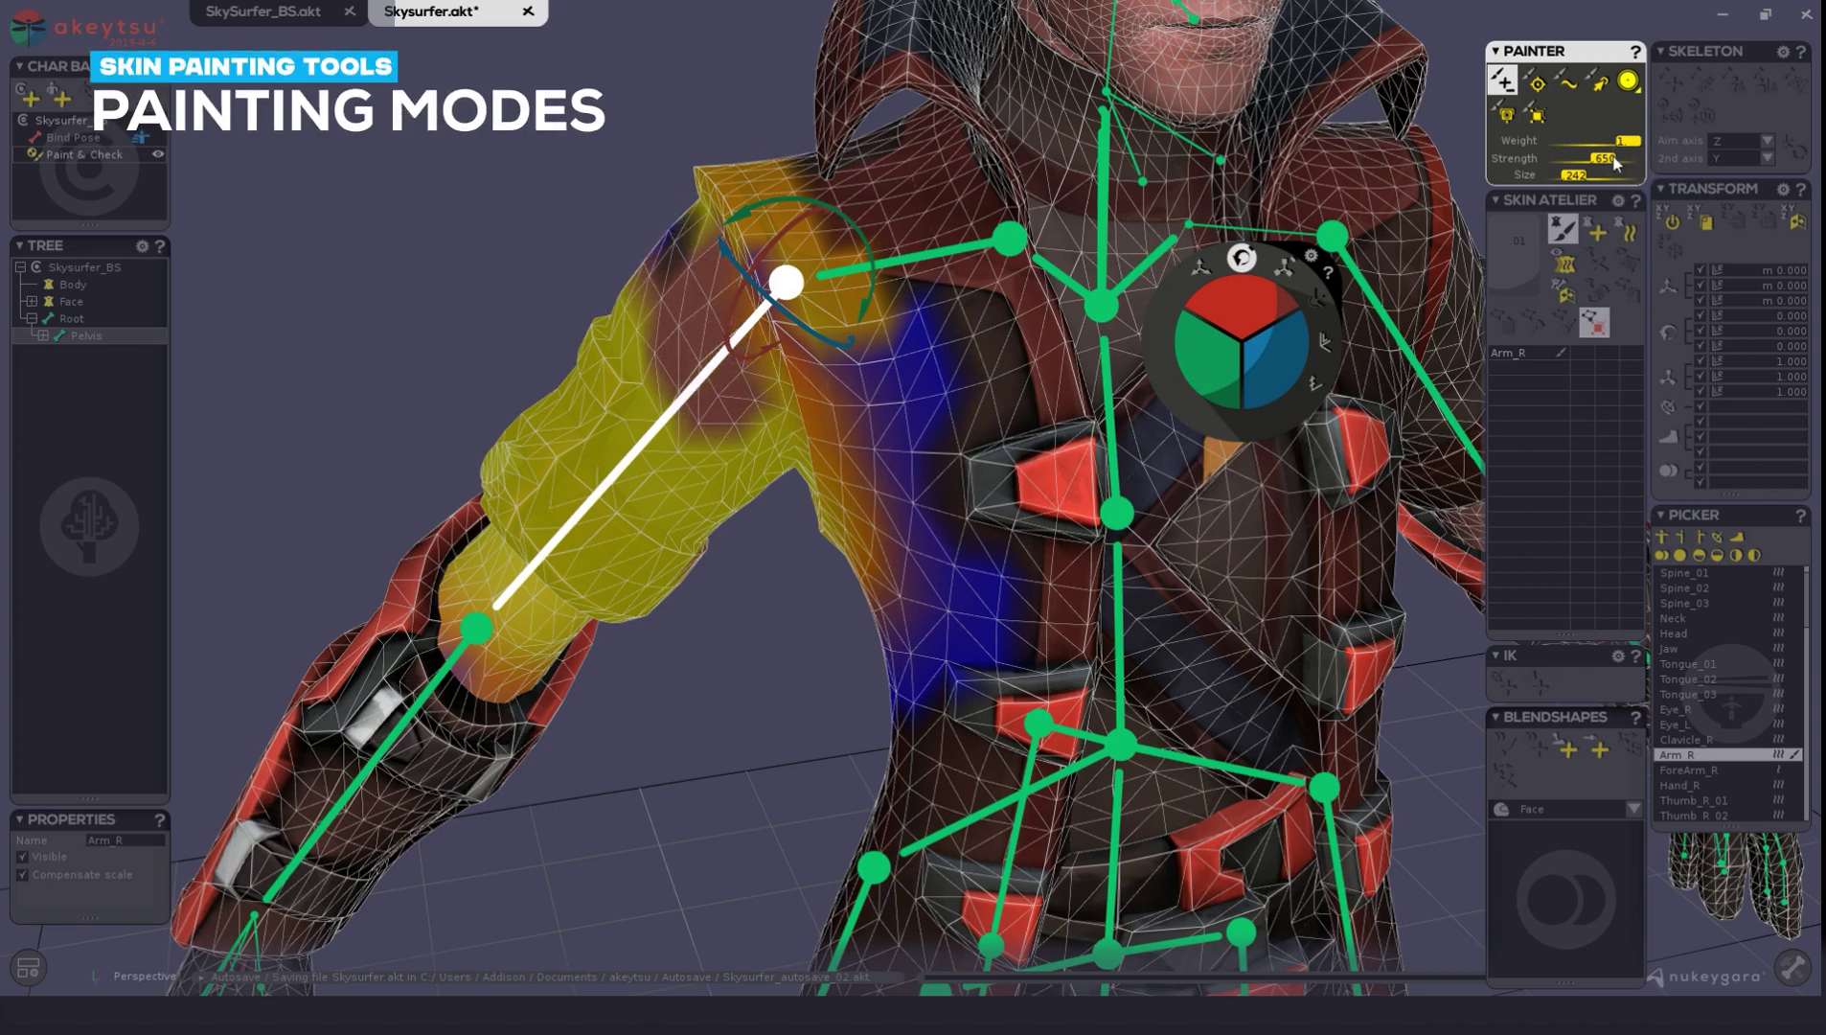
pyautogui.moveTo(1616, 164); pyautogui.dragTo(1581, 170)
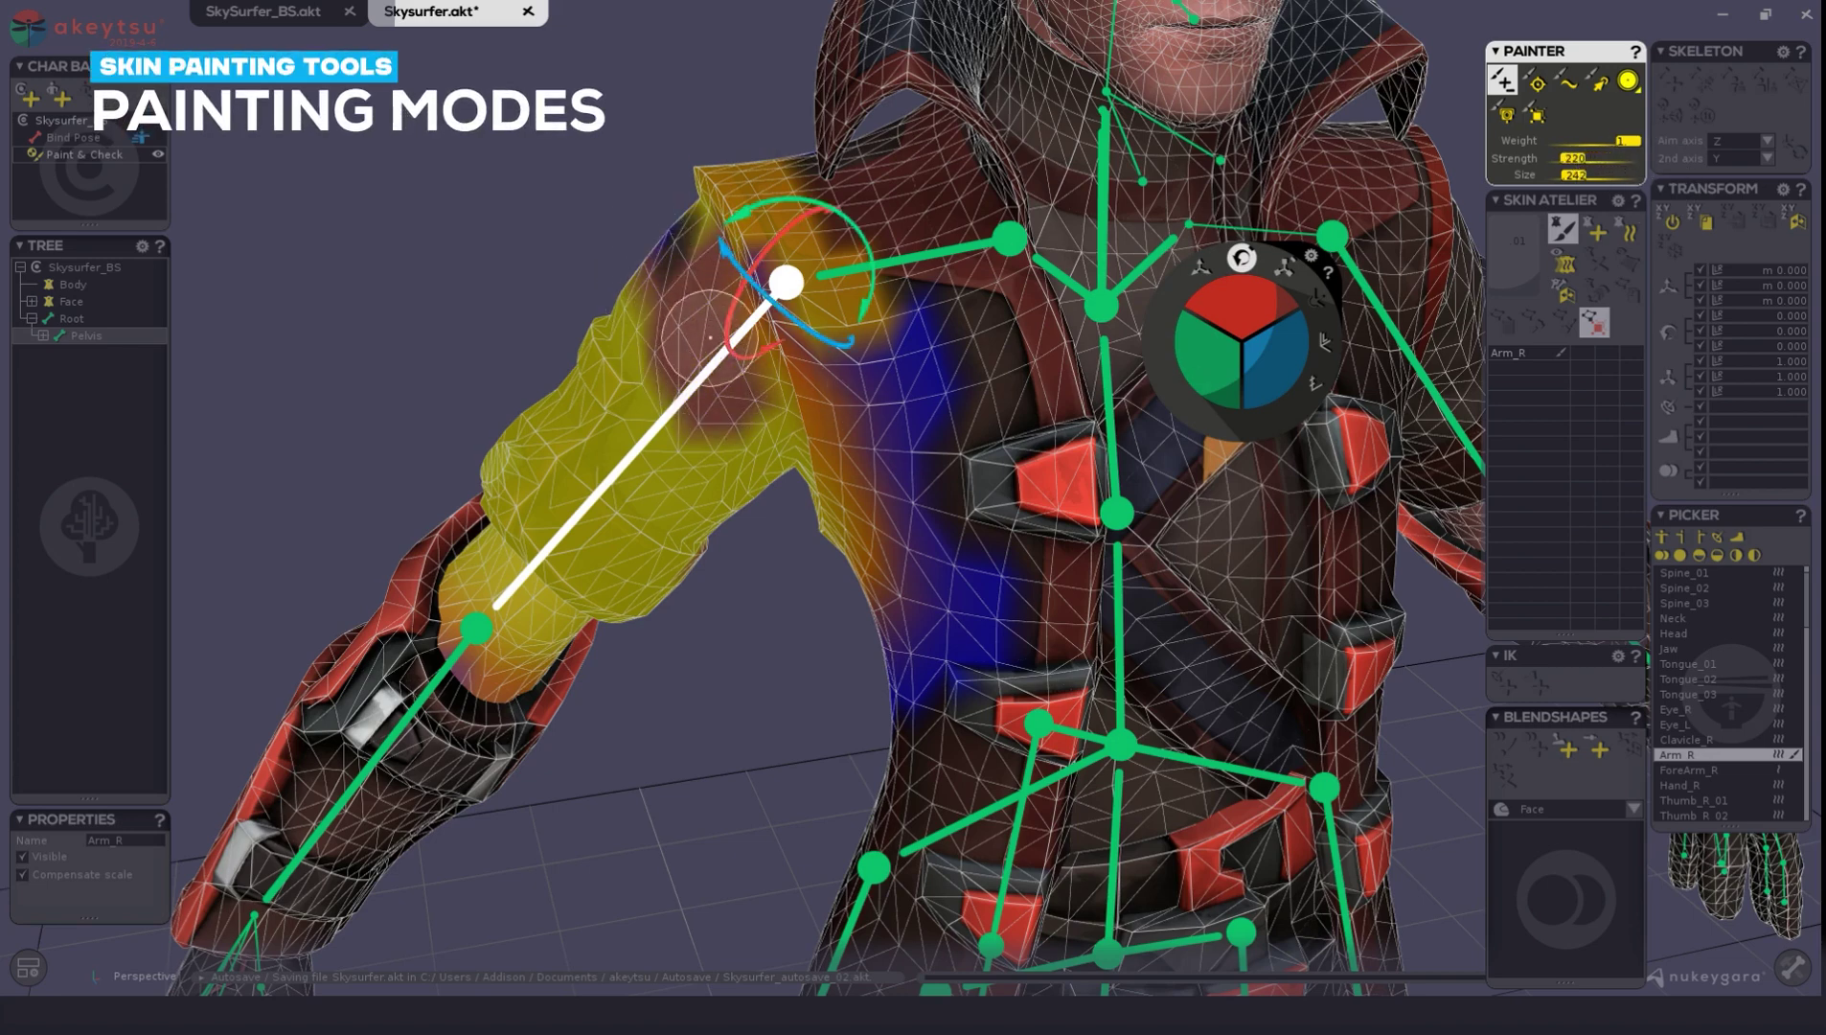
pyautogui.moveTo(609, 325)
pyautogui.mouseDown()
pyautogui.moveTo(652, 353)
pyautogui.moveTo(681, 429)
pyautogui.mouseUp()
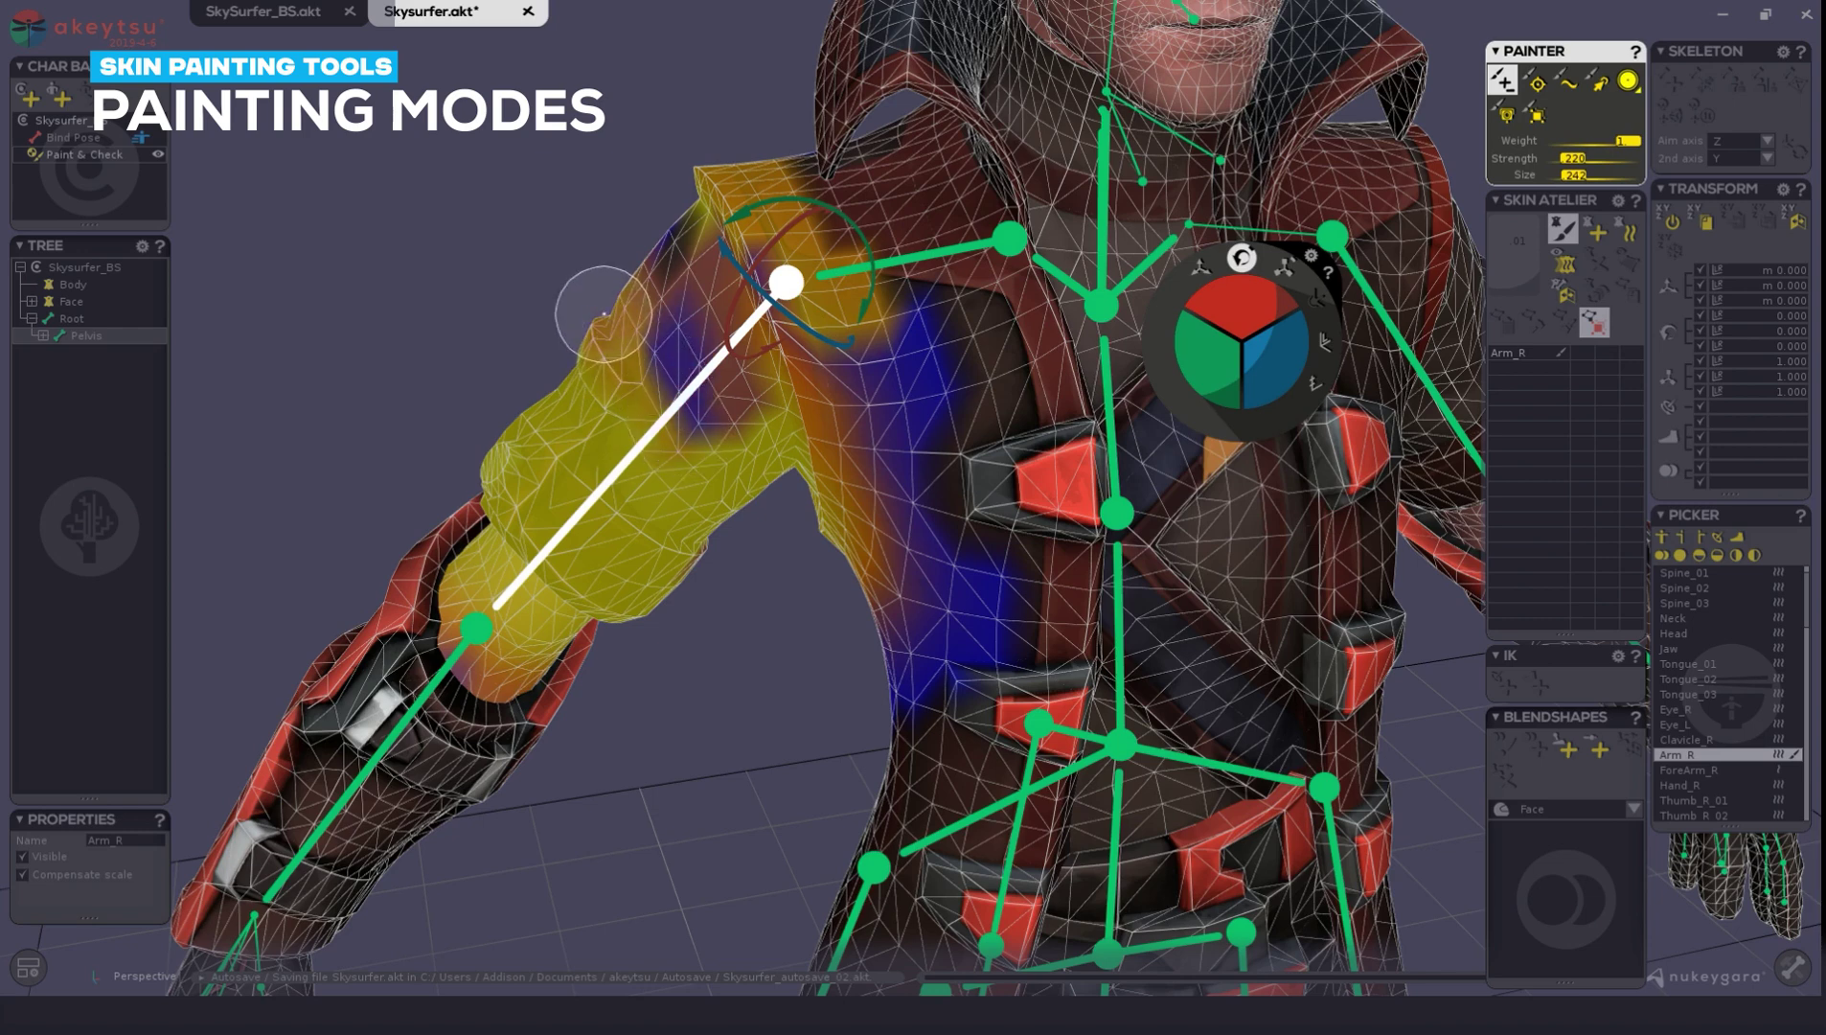
pyautogui.moveTo(591, 305); pyautogui.dragTo(675, 479)
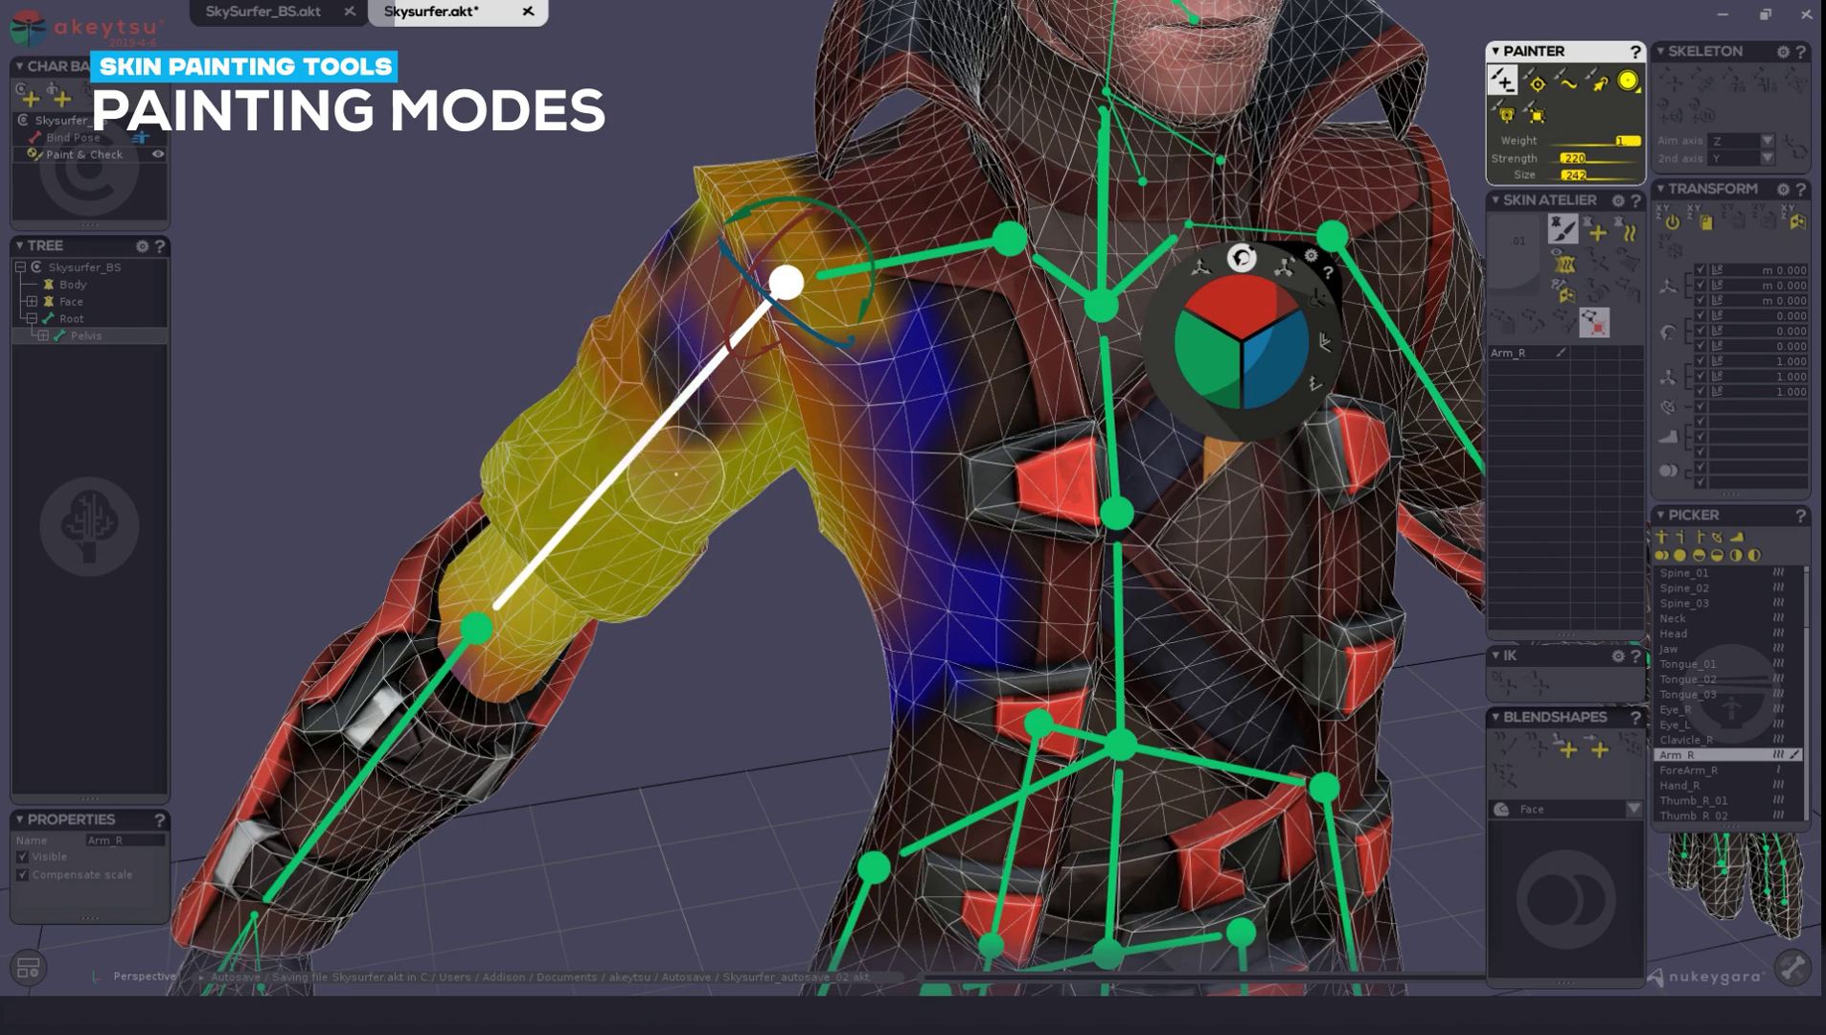
# Restore full Arm_R weight over the upper arm, then set brush weight to 10 and back to 1
pyautogui.moveTo(1571, 163); pyautogui.dragTo(1633, 159)
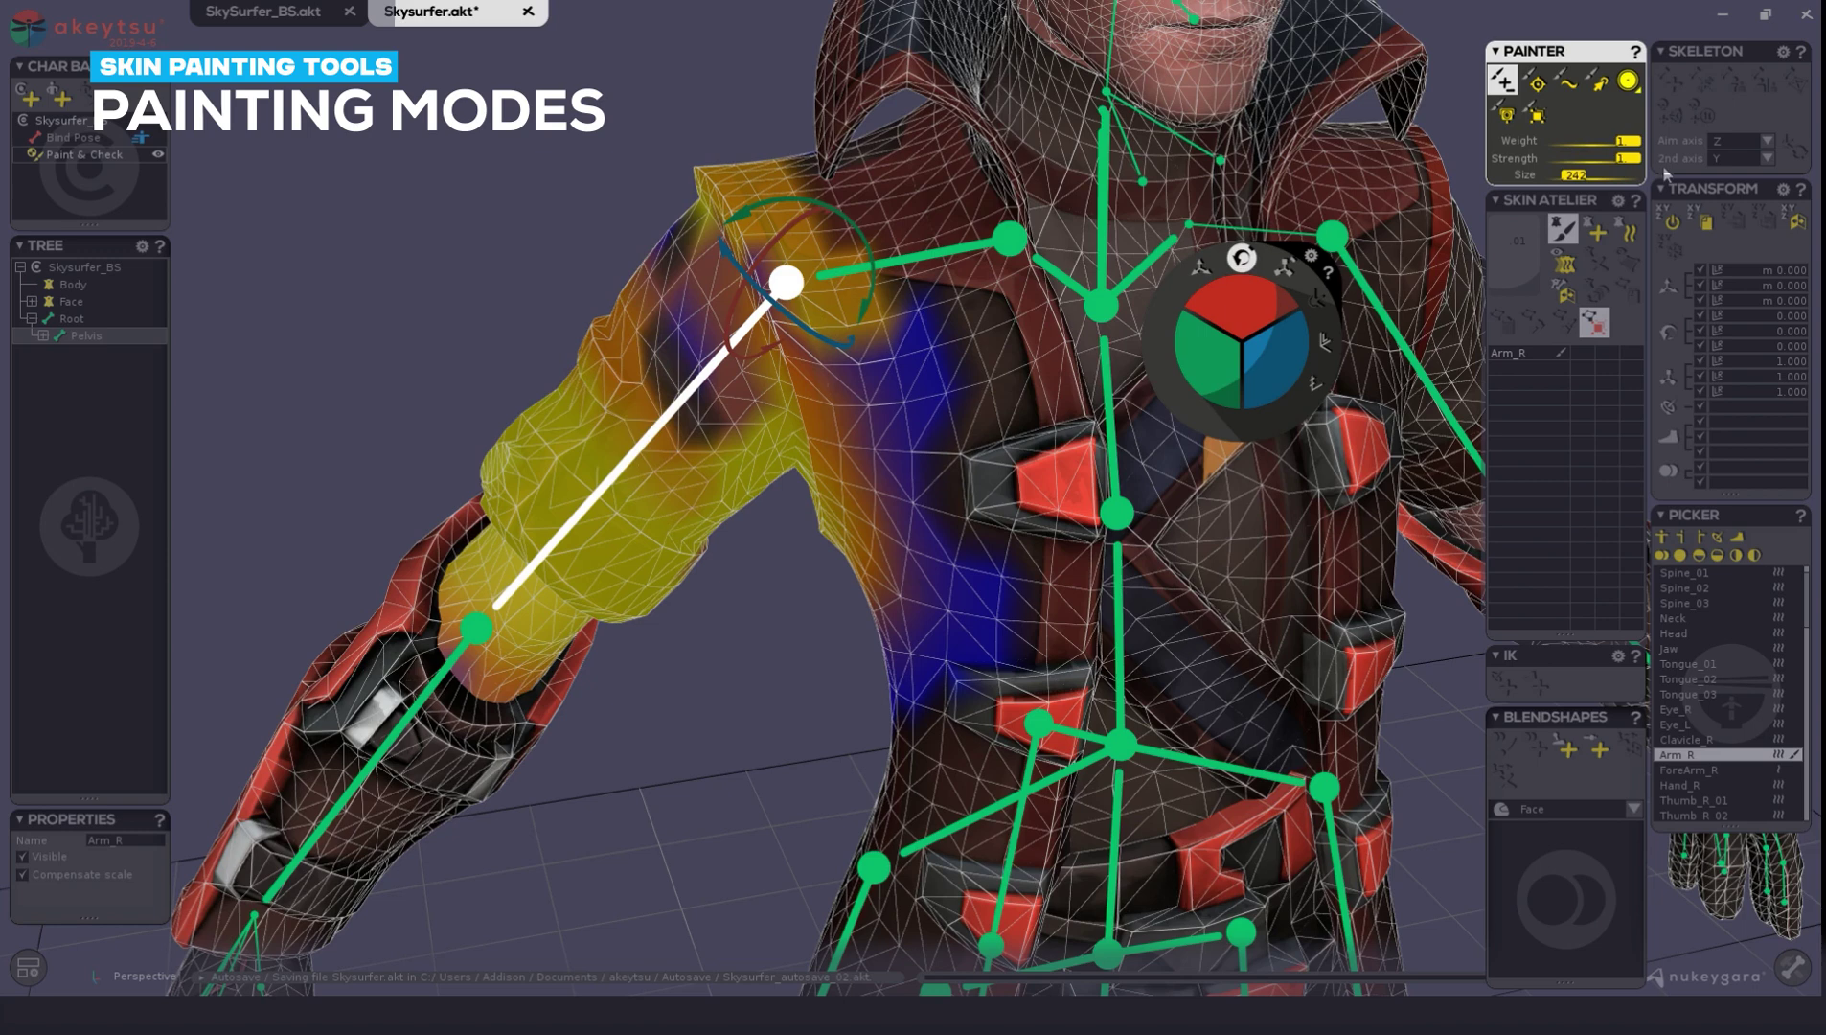
pyautogui.moveTo(621, 299)
pyautogui.mouseDown()
pyautogui.moveTo(697, 382)
pyautogui.moveTo(720, 449)
pyautogui.mouseUp()
pyautogui.moveTo(611, 330)
pyautogui.mouseDown()
pyautogui.moveTo(690, 496)
pyautogui.moveTo(678, 340)
pyautogui.moveTo(695, 245)
pyautogui.moveTo(720, 354)
pyautogui.moveTo(670, 426)
pyautogui.mouseUp()
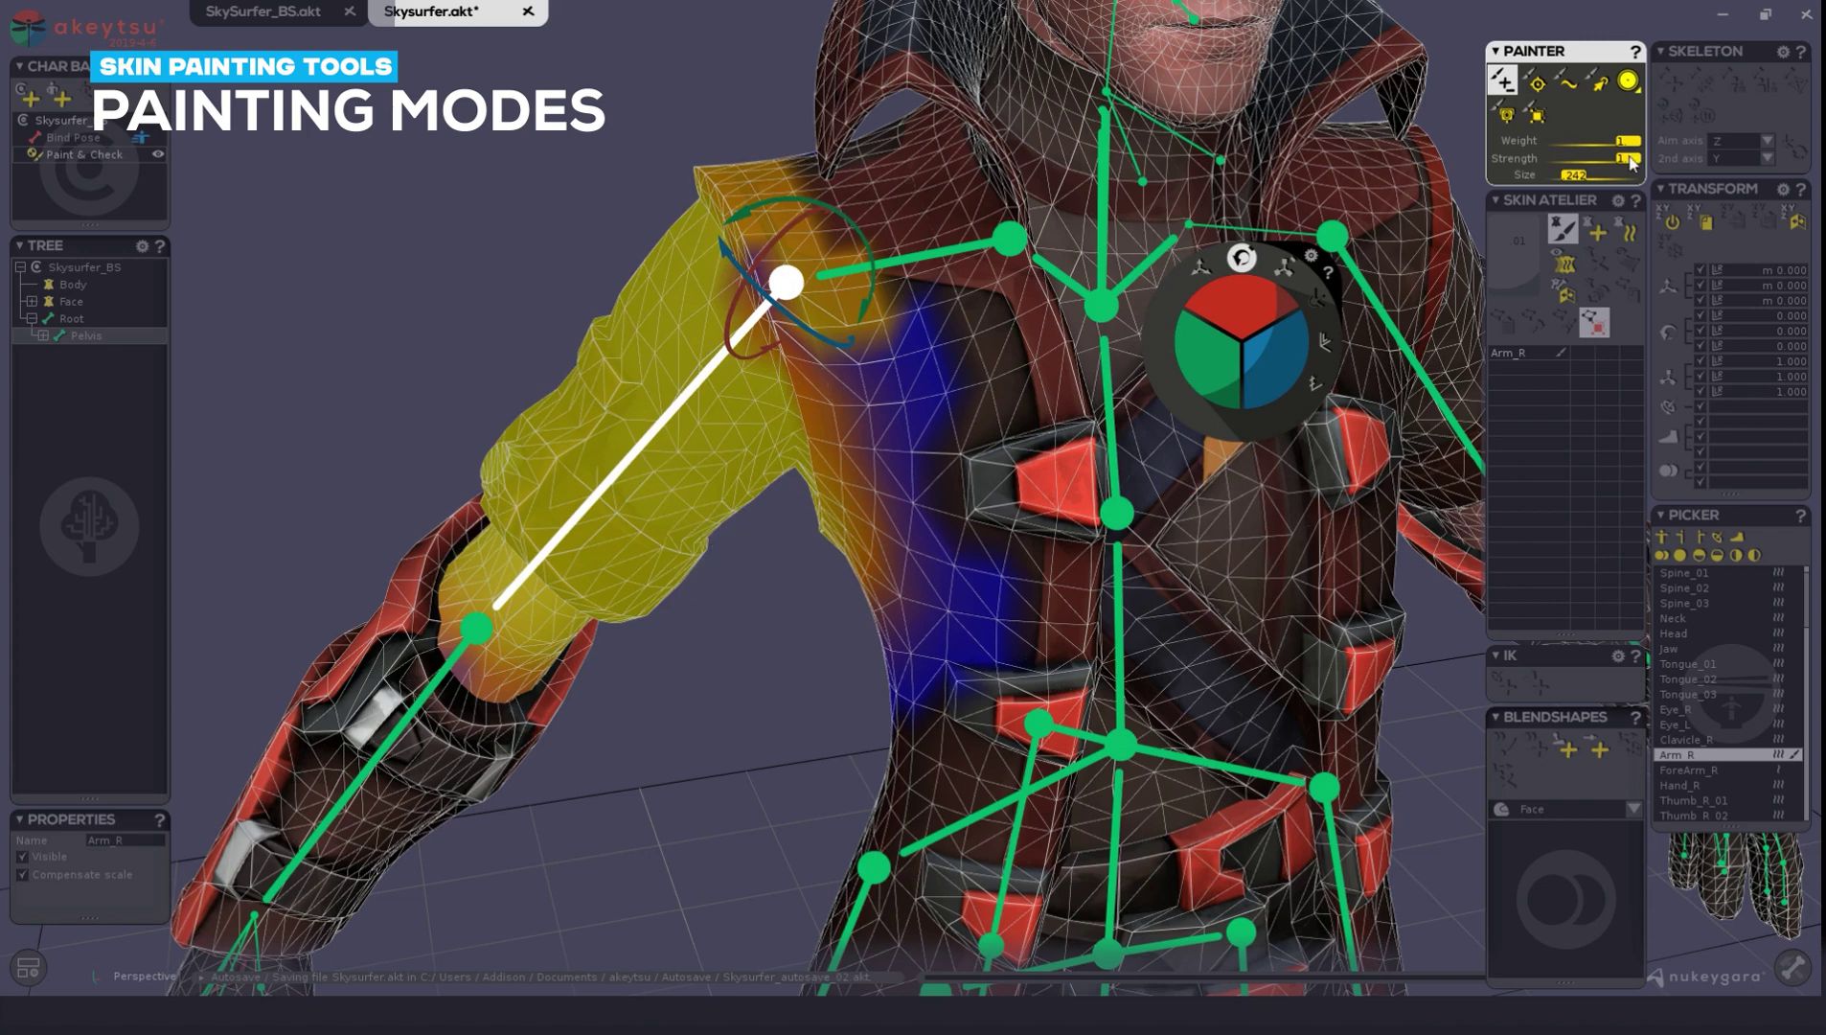
pyautogui.moveTo(1633, 159); pyautogui.dragTo(1591, 142)
pyautogui.doubleClick(1583, 141)
pyautogui.write('10')
pyautogui.press('Return')
pyautogui.moveTo(1563, 142)
pyautogui.mouseDown()
pyautogui.moveTo(1667, 142)
pyautogui.moveTo(1581, 163)
pyautogui.mouseUp()
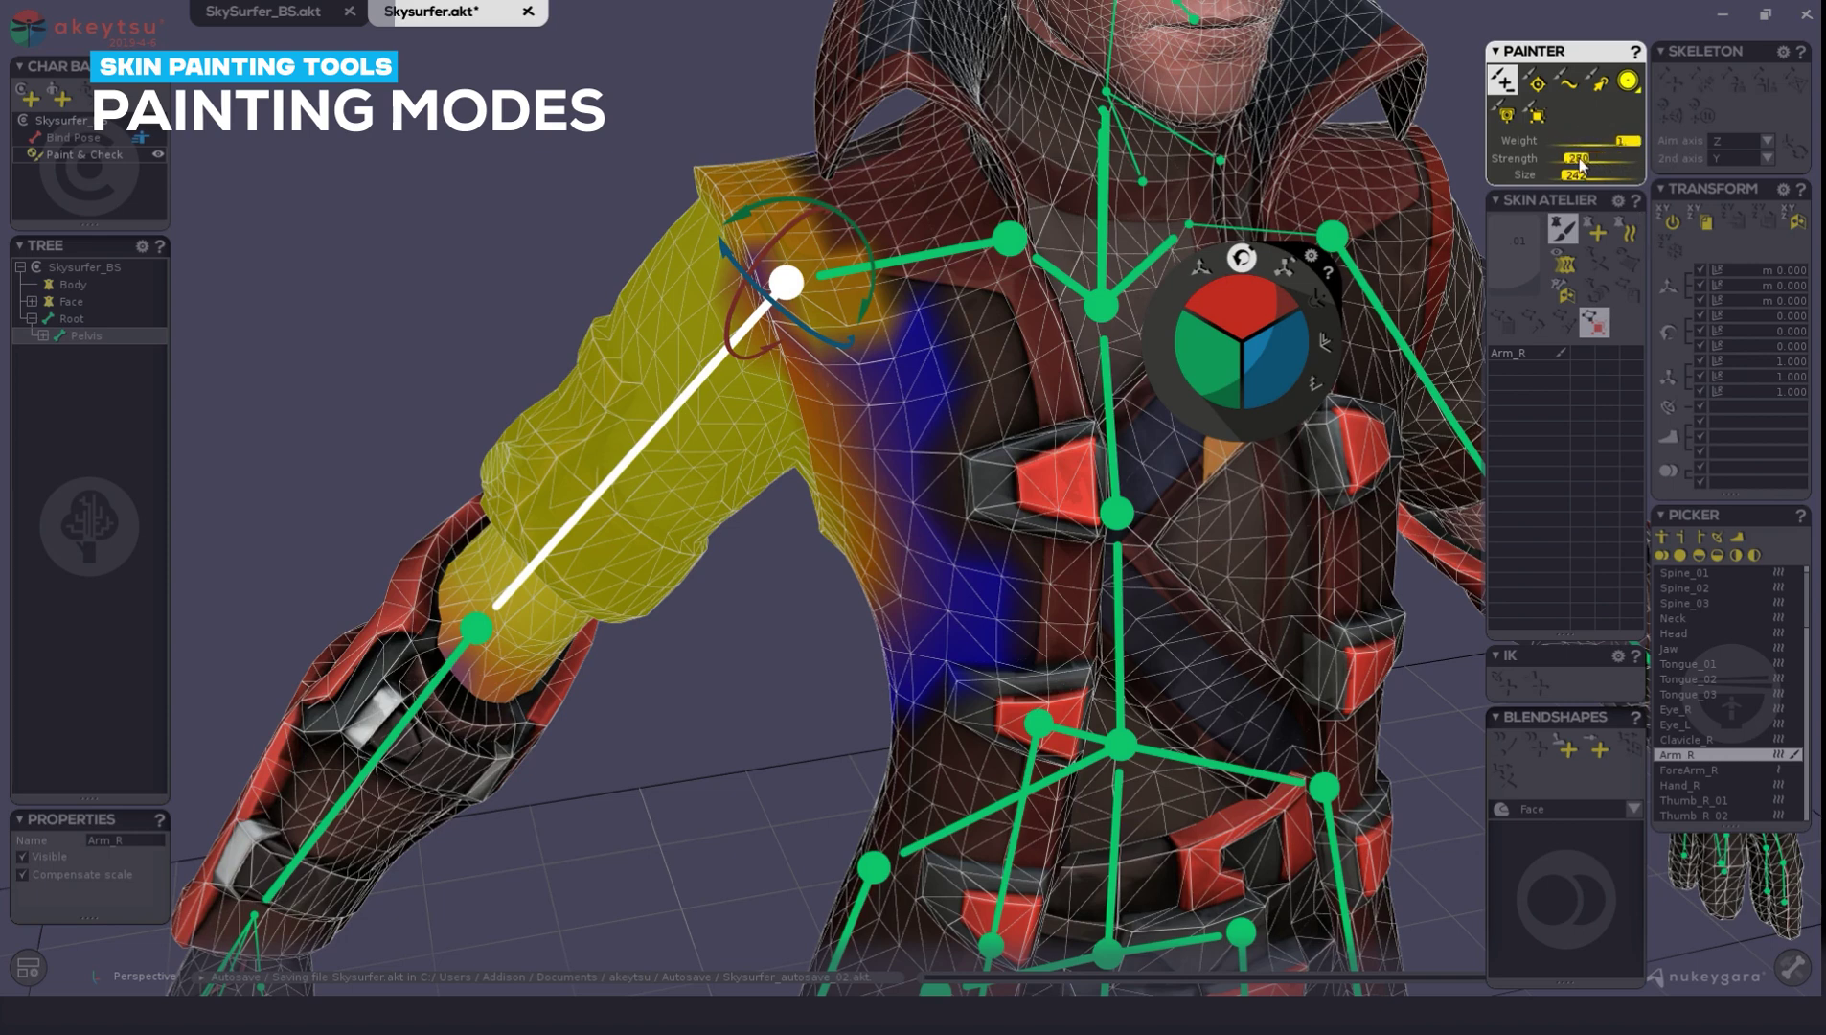
# In the second Painter mode with strength 350 and weight 0.42, stroke the chest edge and shoulder orange
pyautogui.click(1536, 85)
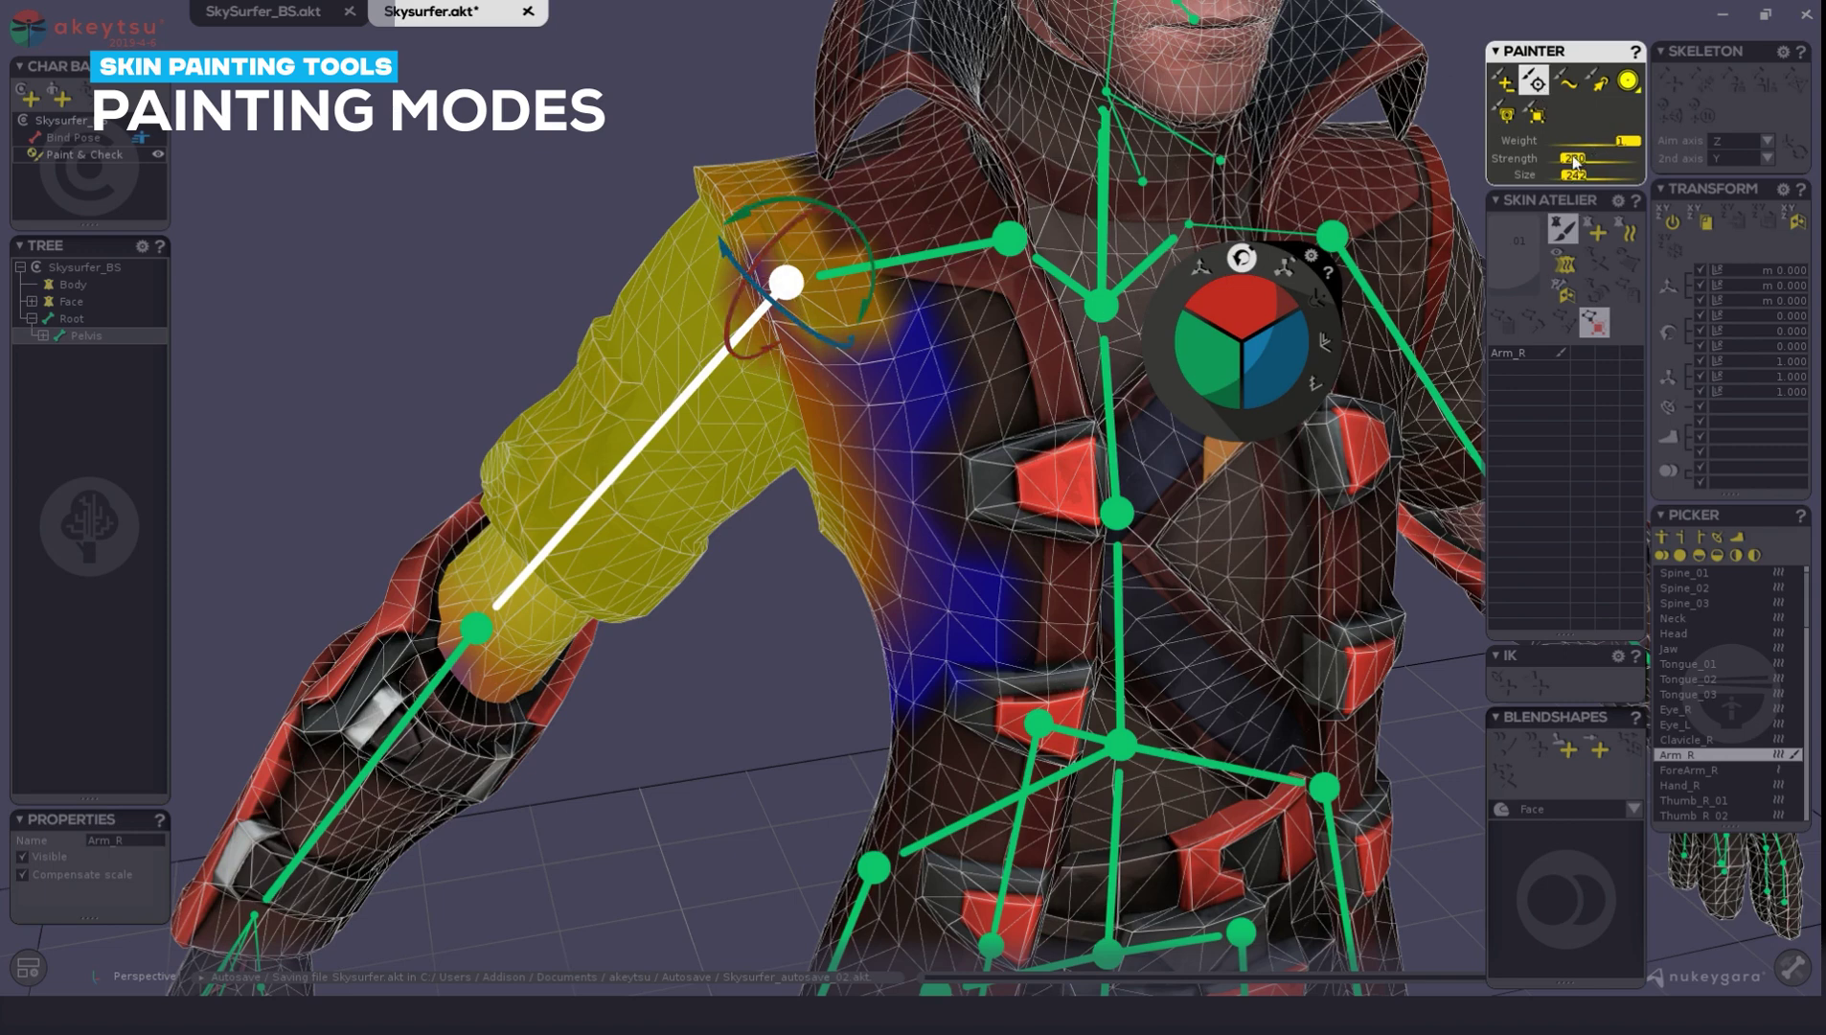
pyautogui.moveTo(1578, 167); pyautogui.dragTo(1590, 166)
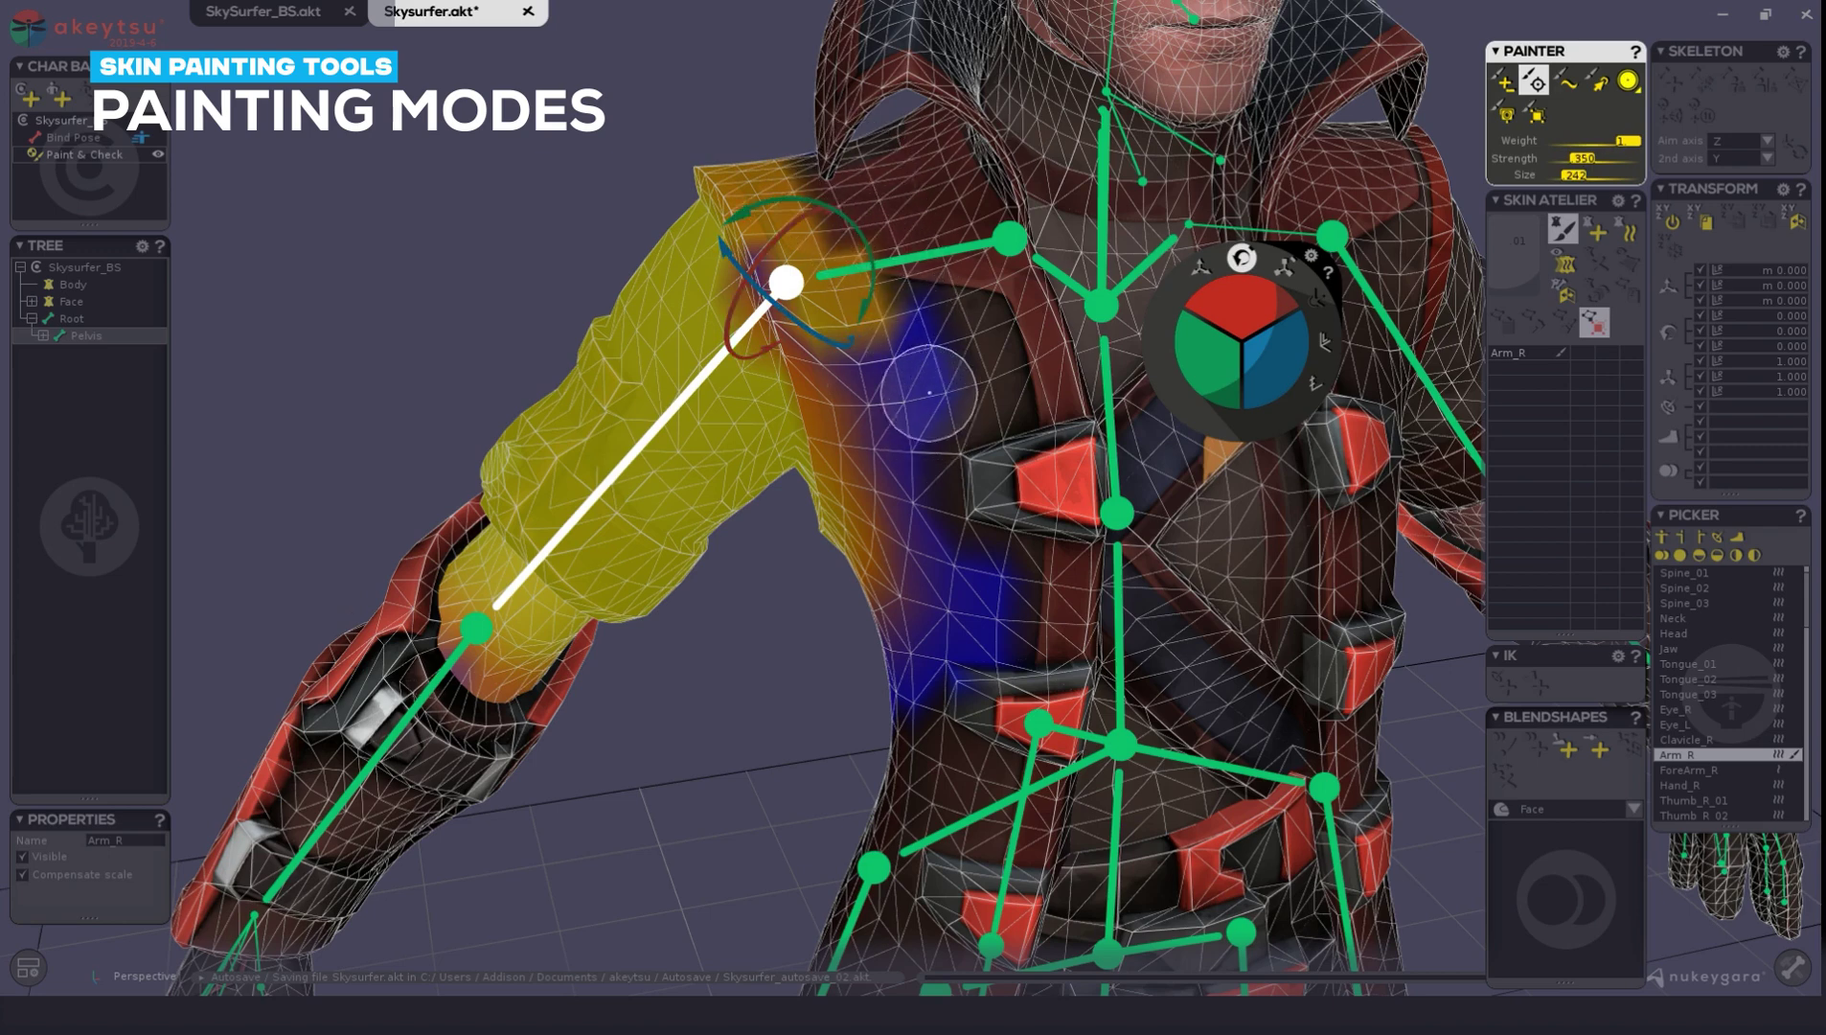
pyautogui.click(1502, 80)
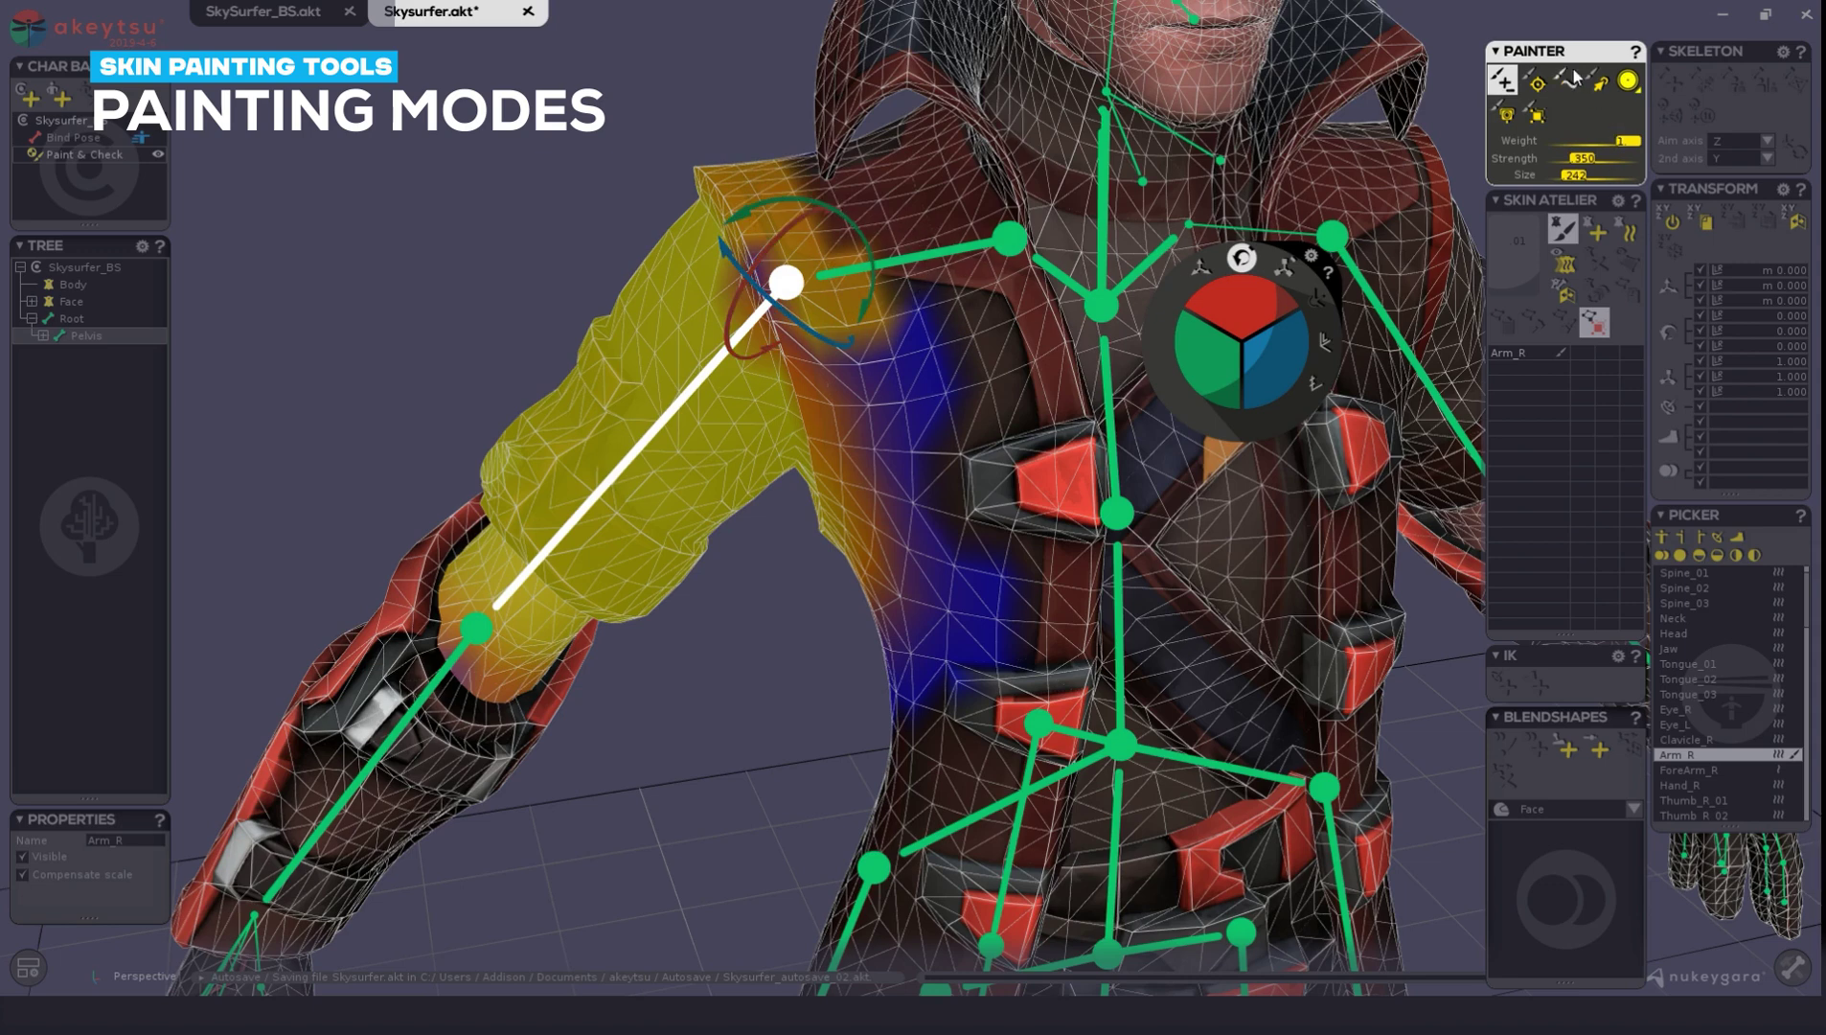
pyautogui.click(1537, 84)
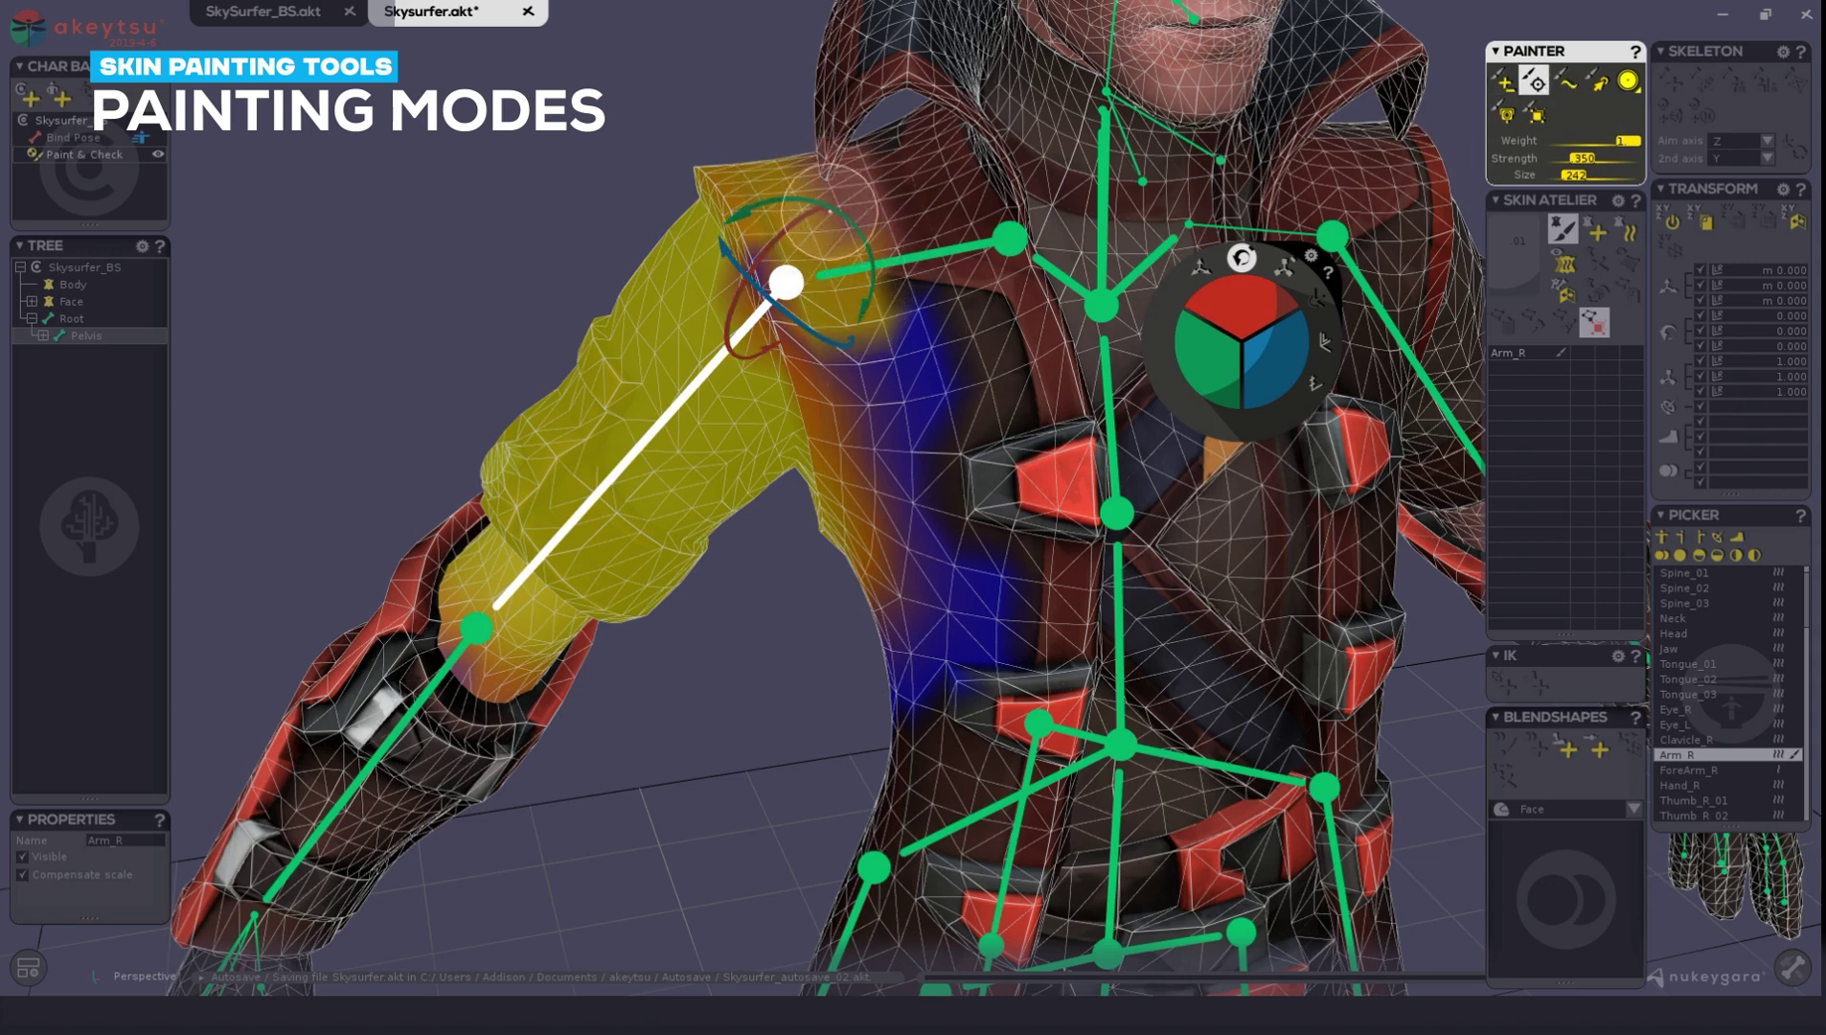
pyautogui.moveTo(863, 288); pyautogui.dragTo(896, 343)
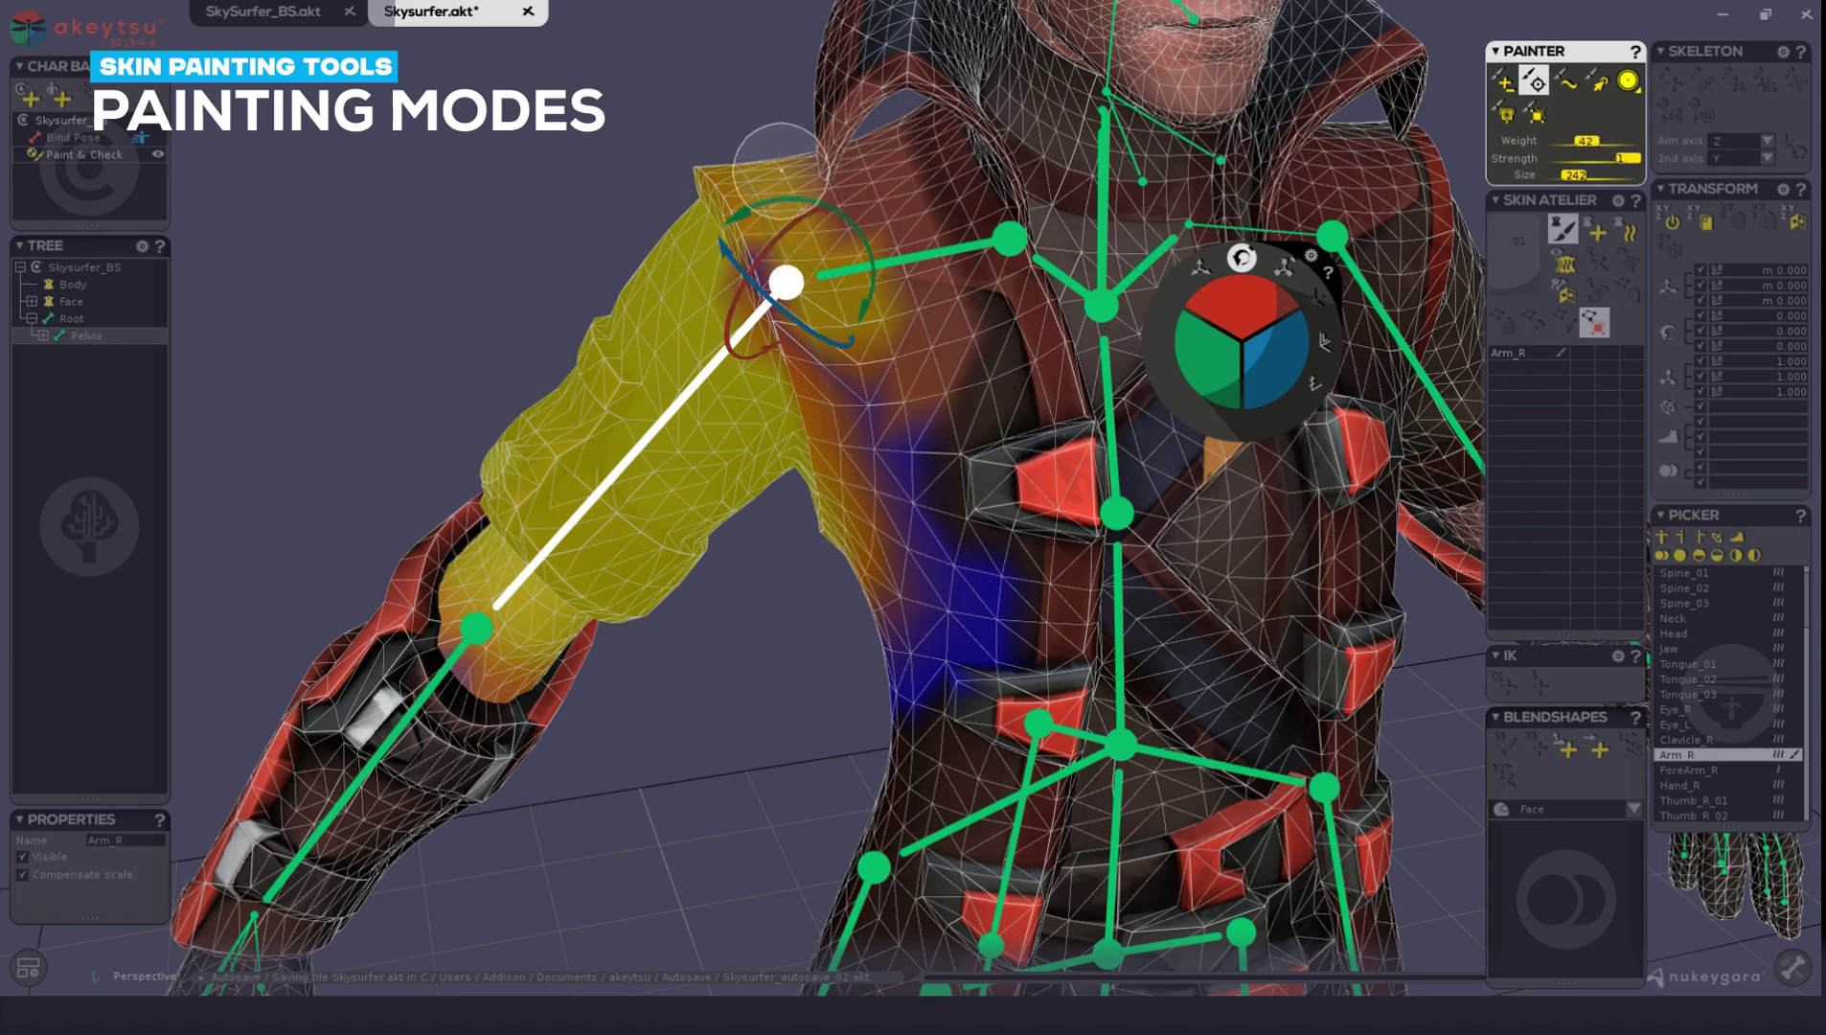
pyautogui.moveTo(898, 300)
pyautogui.mouseDown()
pyautogui.moveTo(901, 139)
pyautogui.moveTo(974, 369)
pyautogui.moveTo(824, 268)
pyautogui.moveTo(841, 260)
pyautogui.moveTo(815, 278)
pyautogui.moveTo(835, 288)
pyautogui.moveTo(824, 268)
pyautogui.moveTo(864, 187)
pyautogui.mouseUp()
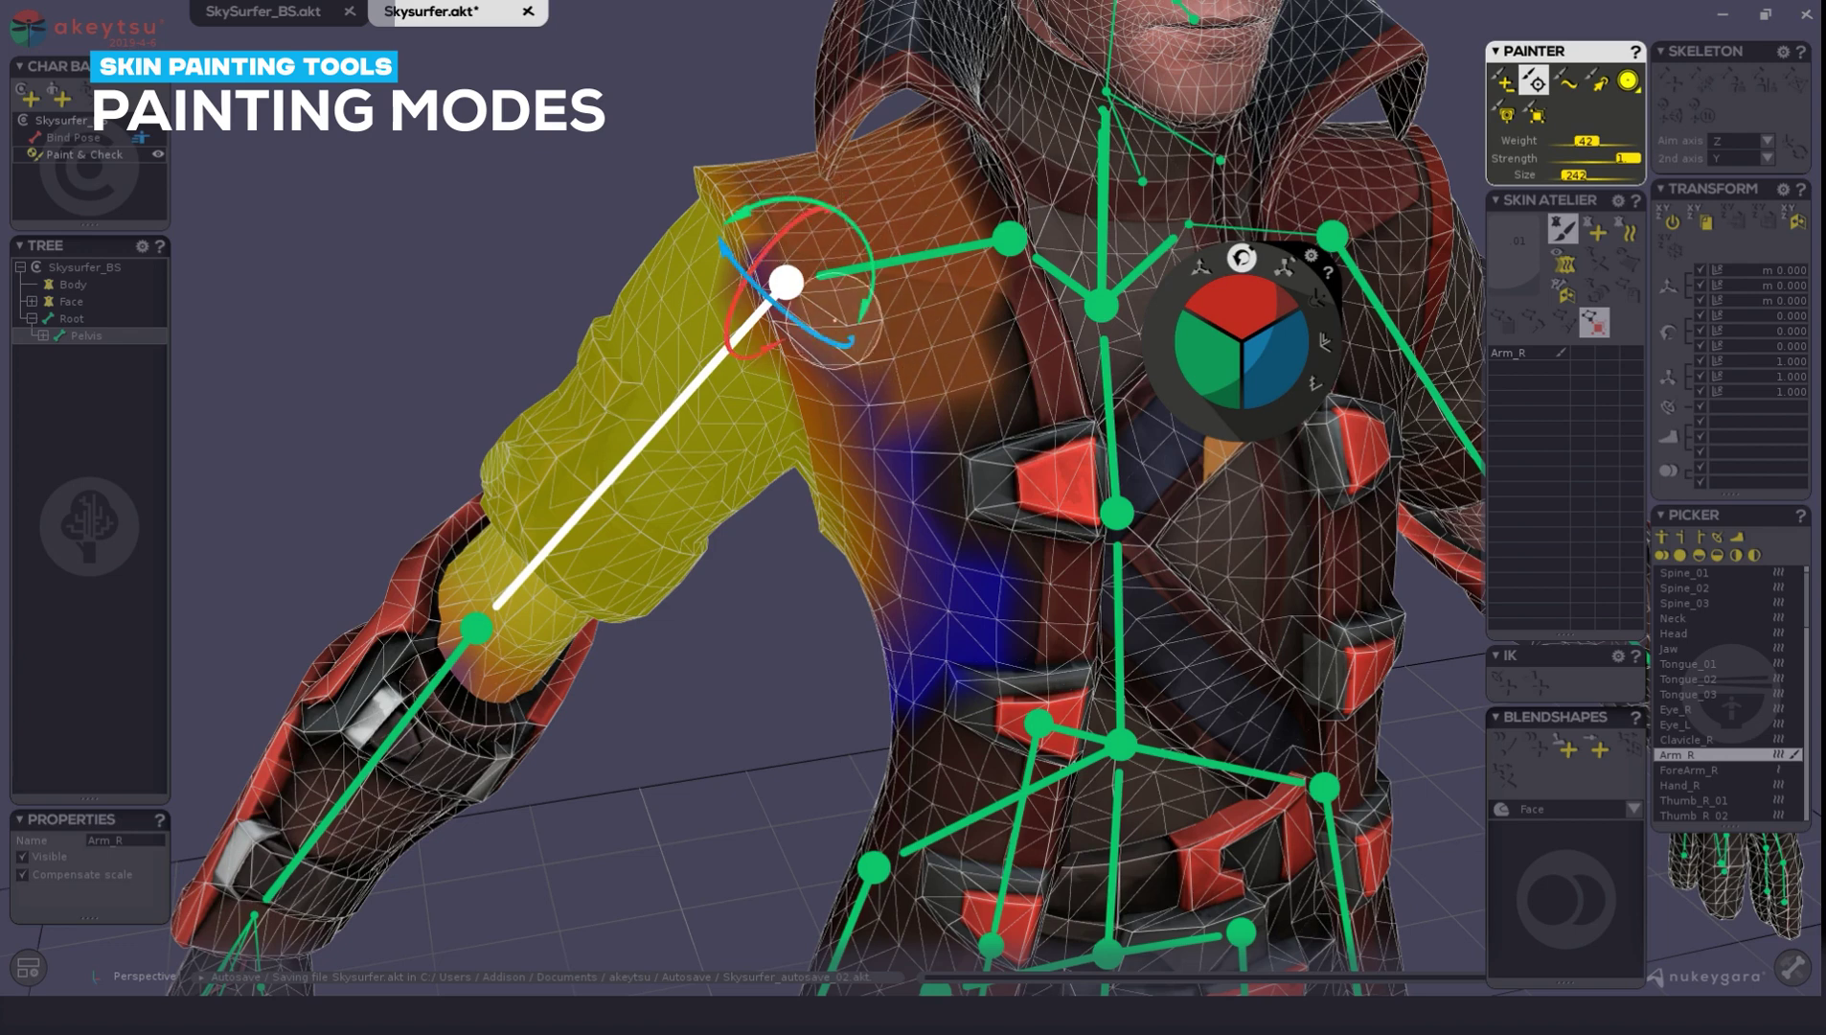
# Lower the brush strength, raise weight to 0.70 in the second mode, and stroke the shoulder and collar
pyautogui.click(1501, 82)
pyautogui.moveTo(1638, 158); pyautogui.dragTo(1597, 161)
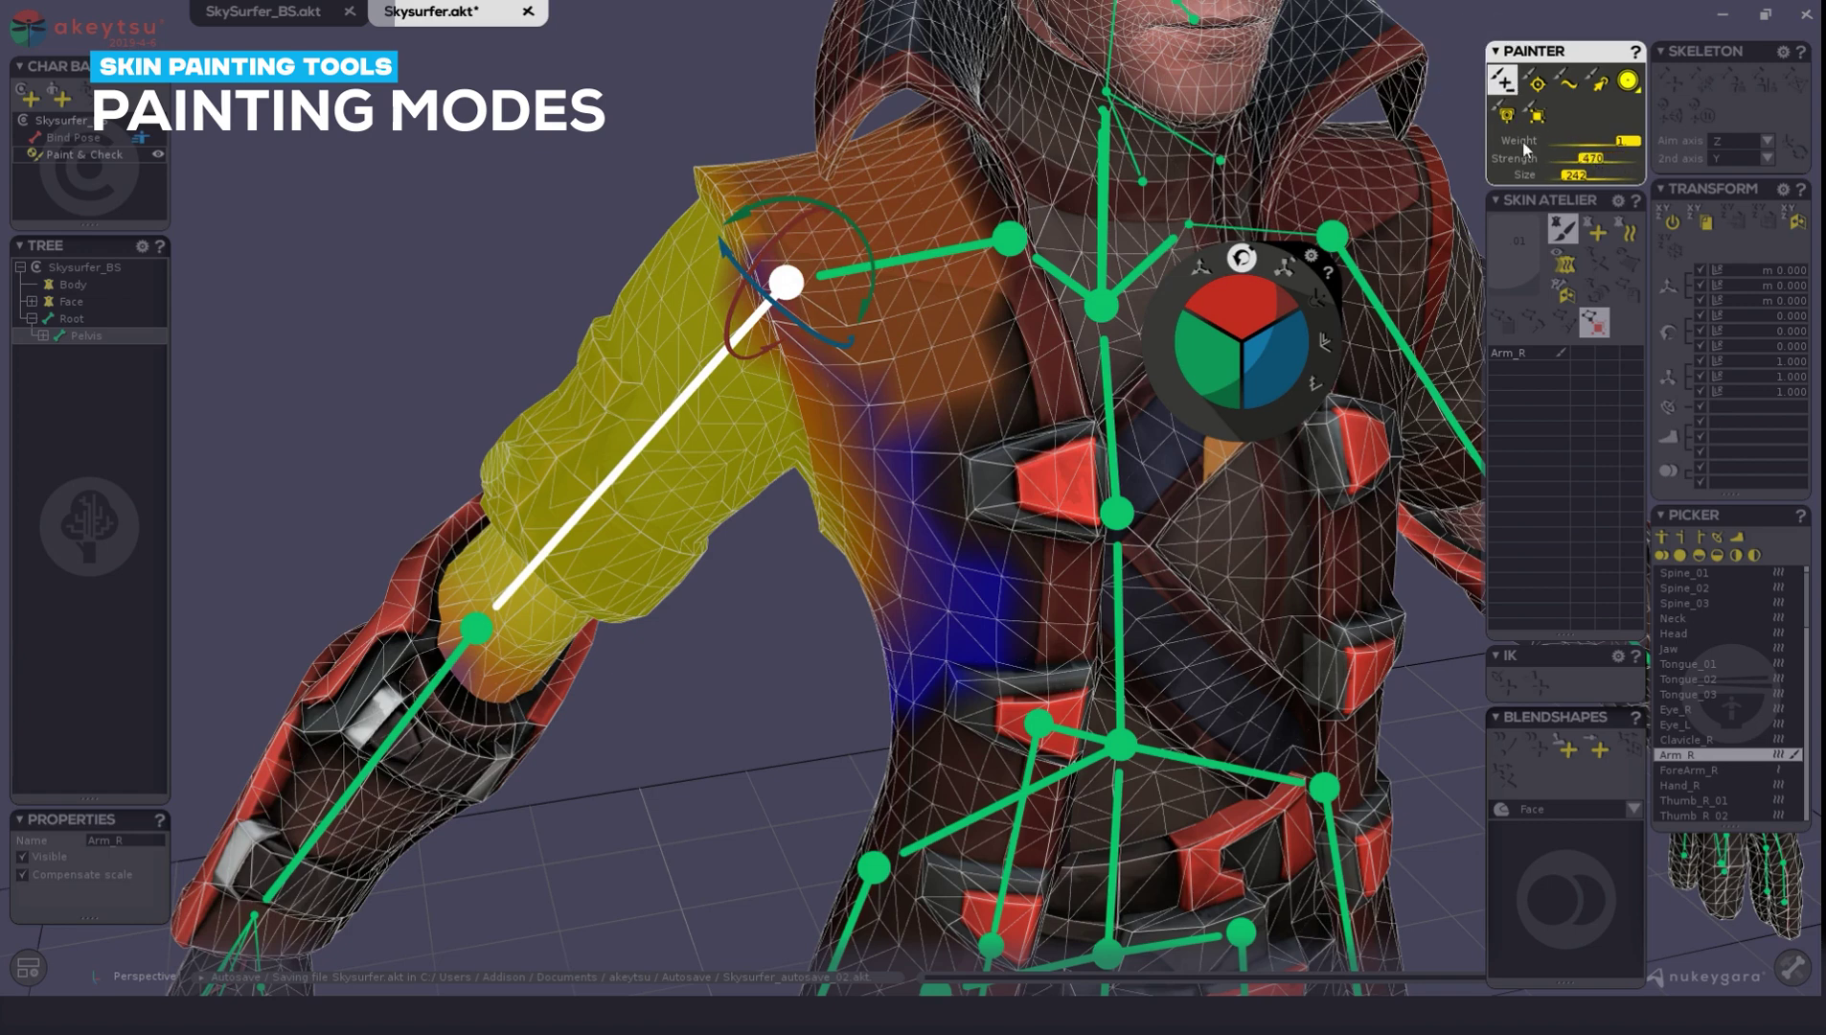
pyautogui.moveTo(1593, 164); pyautogui.dragTo(1578, 162)
pyautogui.click(1536, 84)
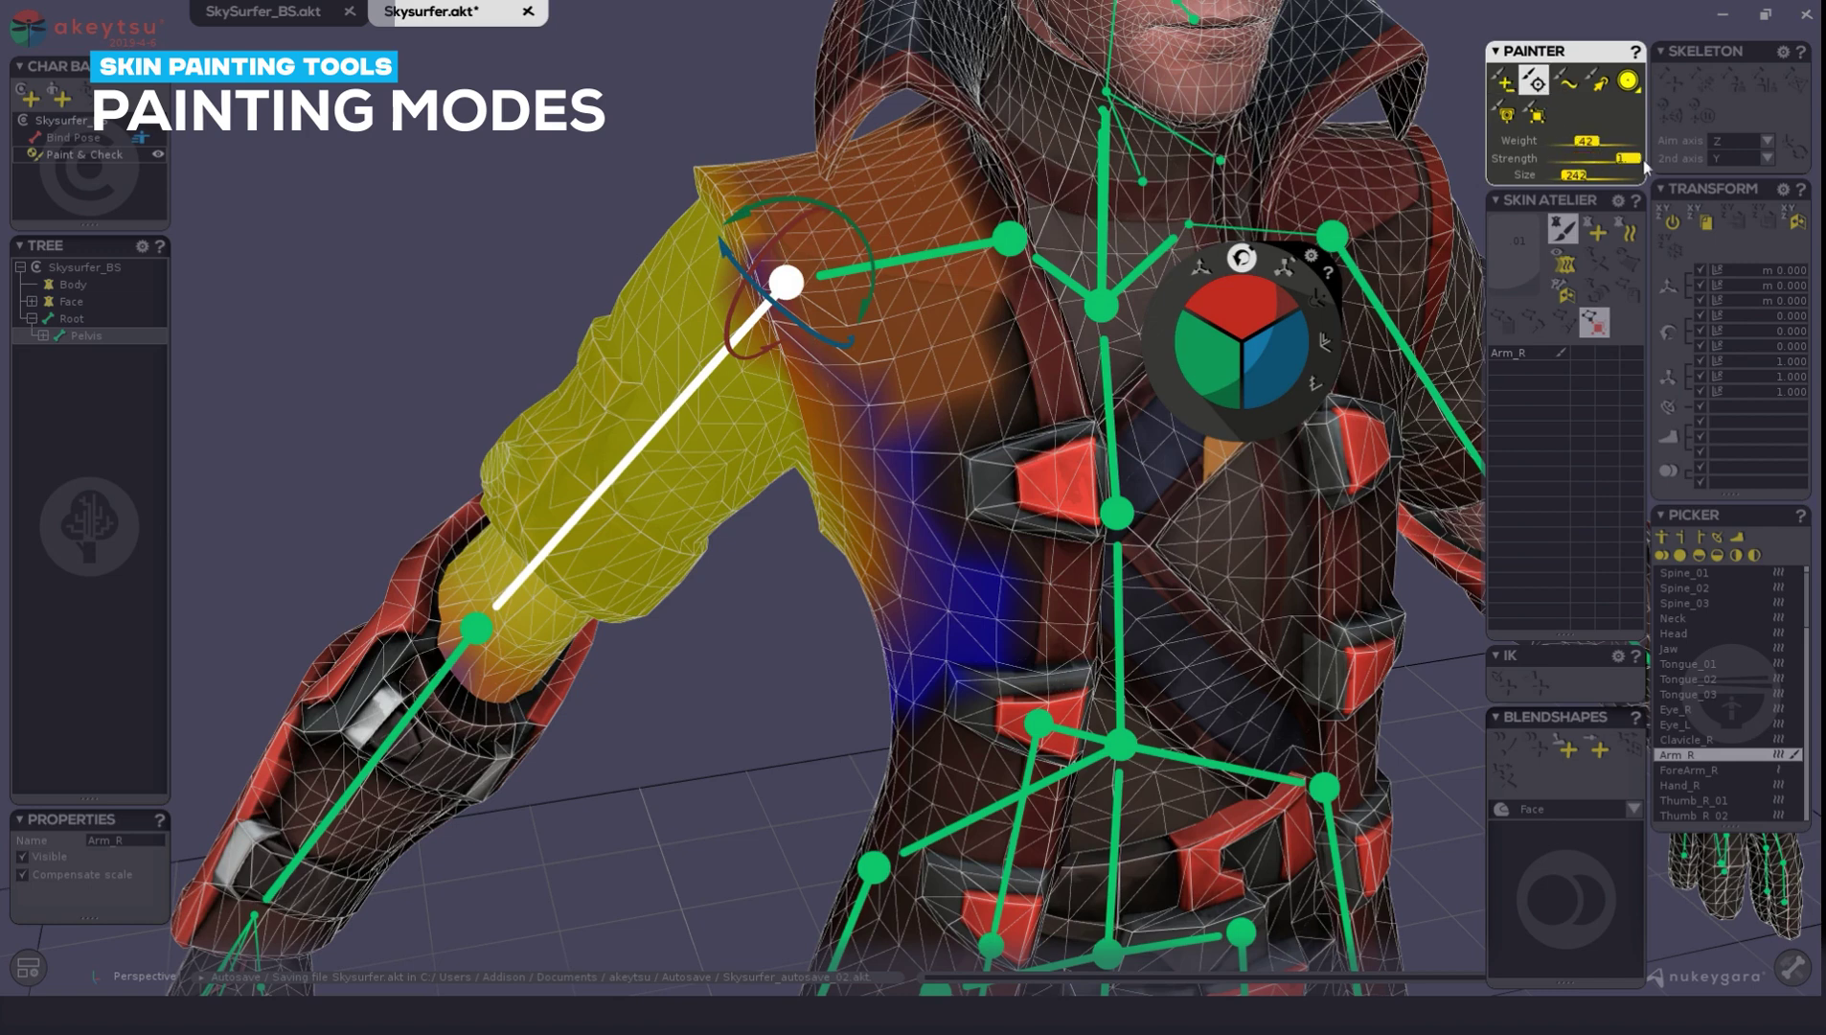
pyautogui.click(1593, 143)
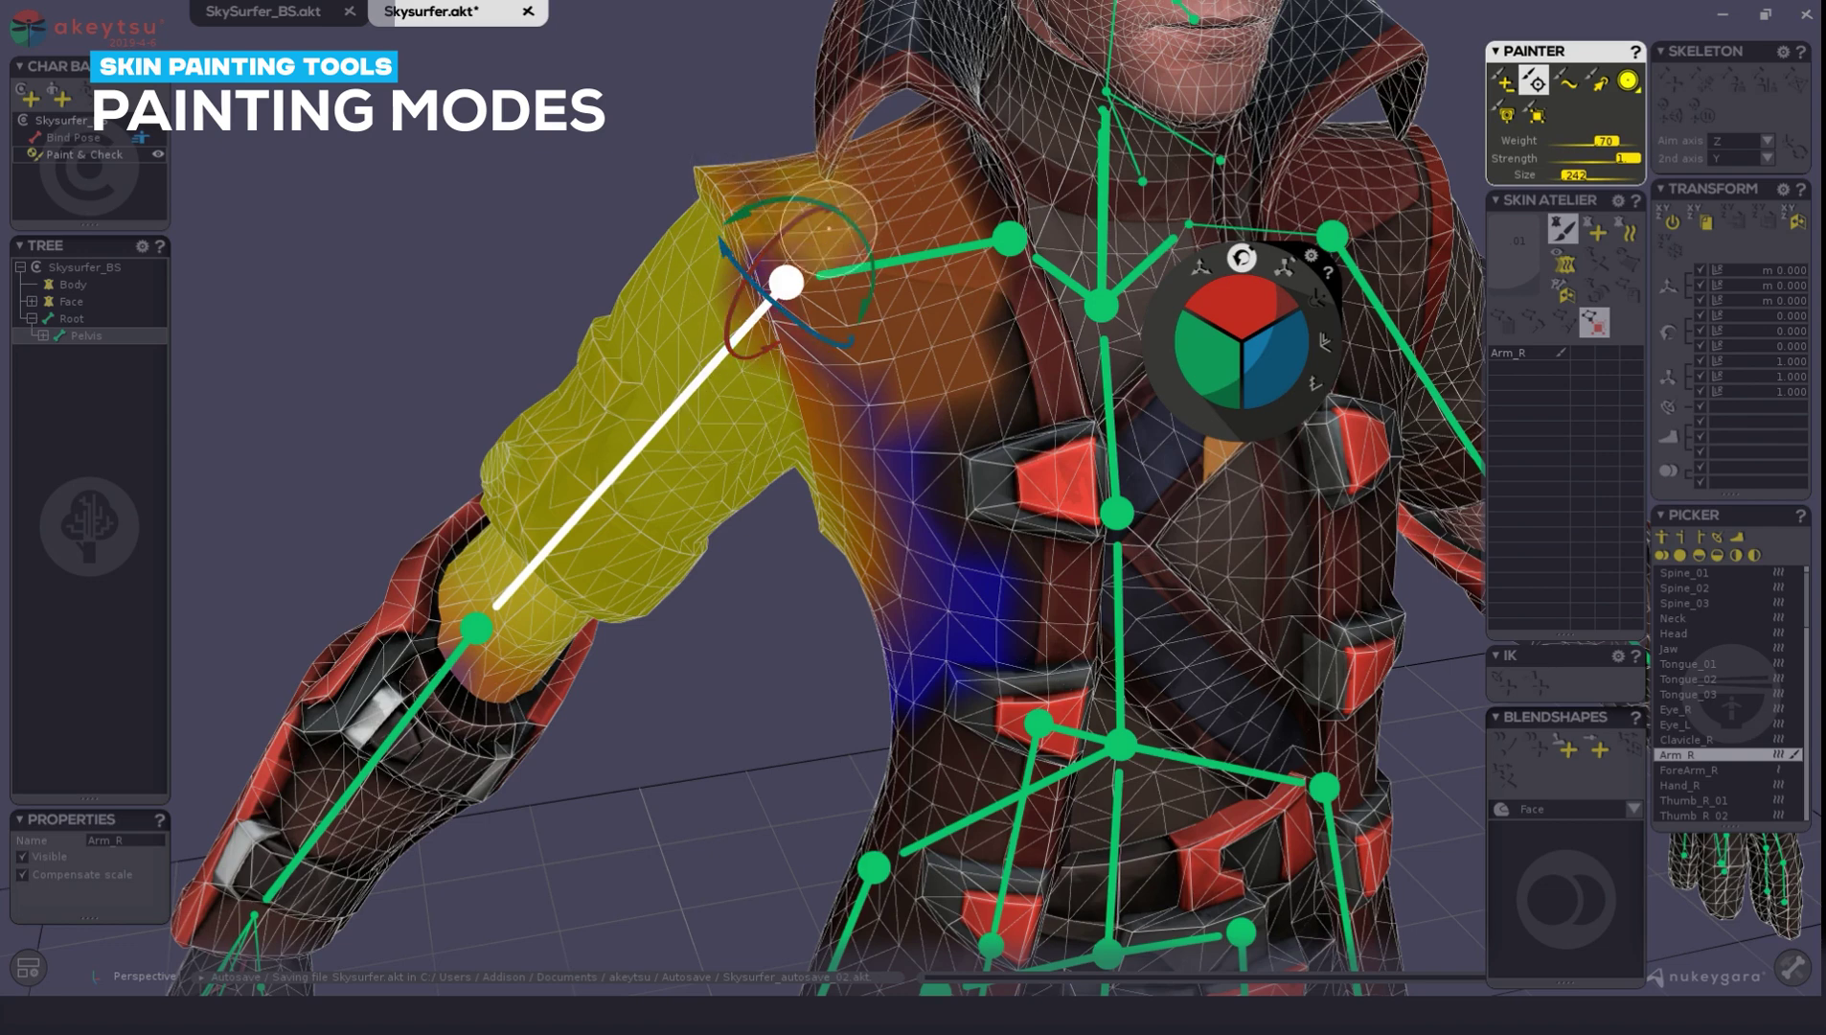
pyautogui.moveTo(913, 387)
pyautogui.mouseDown()
pyautogui.moveTo(891, 154)
pyautogui.moveTo(974, 365)
pyautogui.moveTo(792, 209)
pyautogui.moveTo(826, 309)
pyautogui.mouseUp()
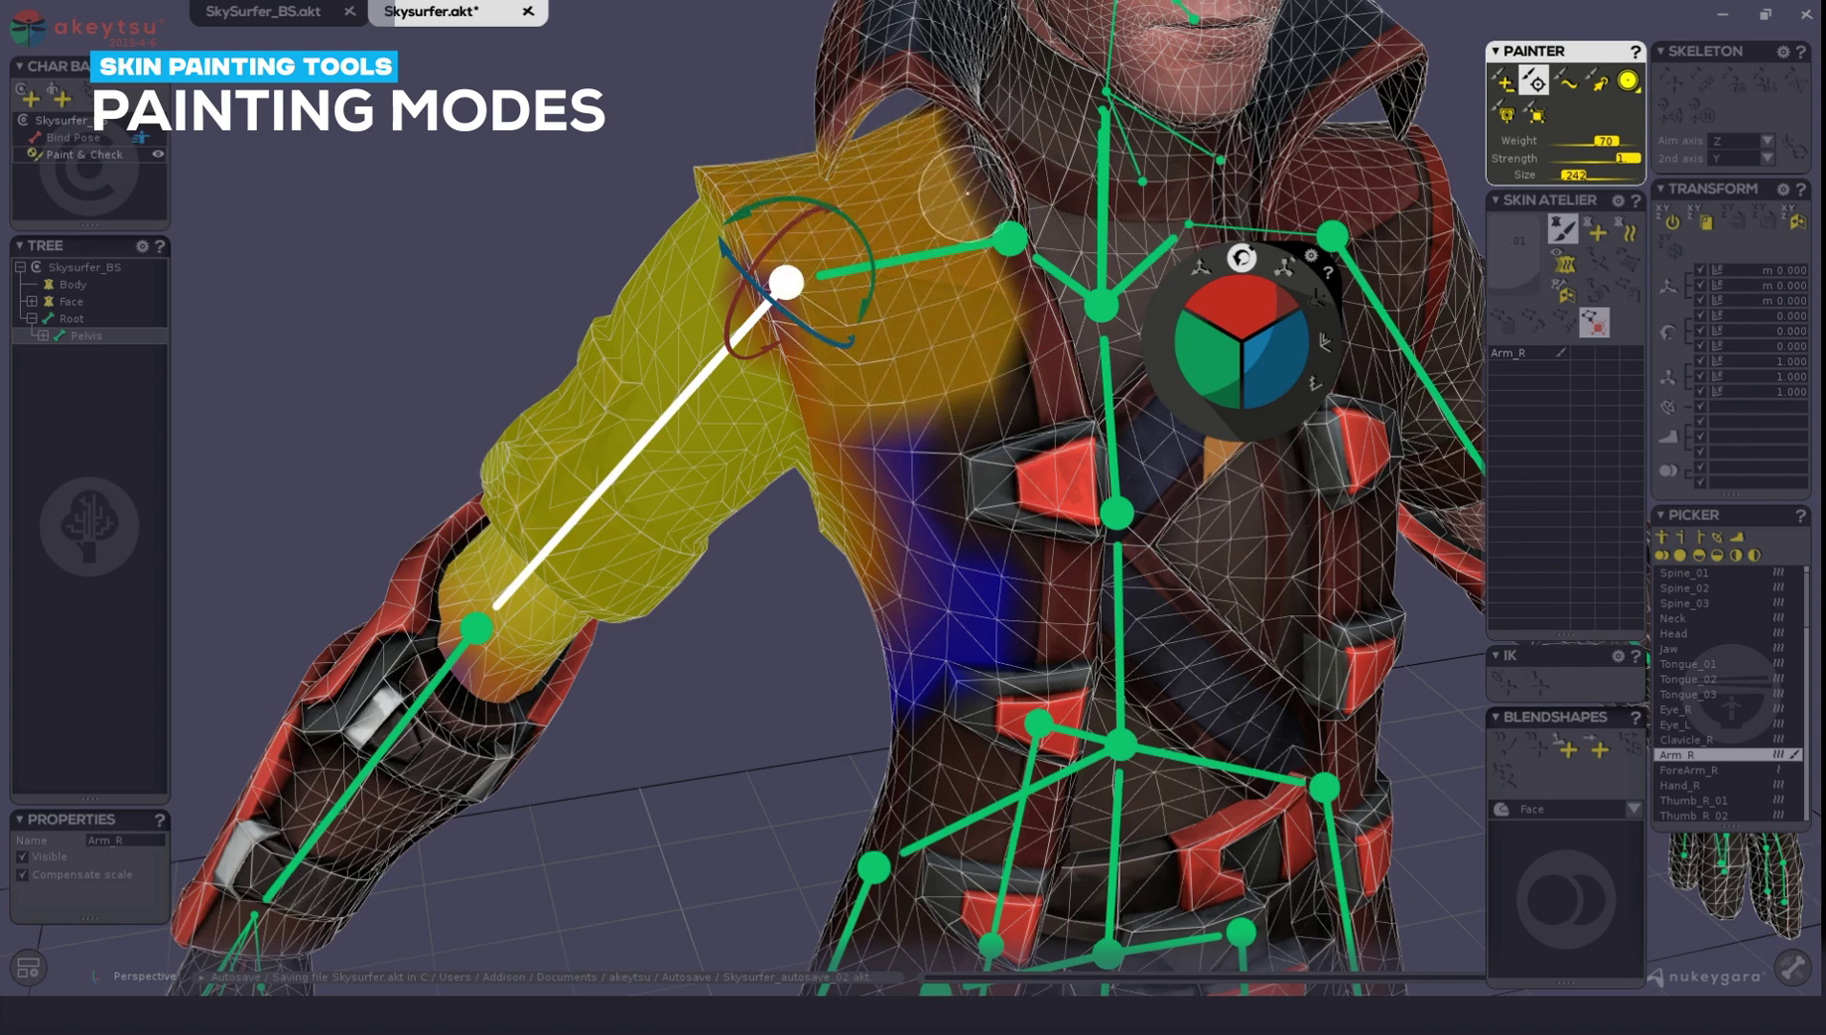
# Undo the last shoulder stroke and return to Add mode with brush weight 1
pyautogui.hotkey('ctrl', 'z')
pyautogui.click(1502, 83)
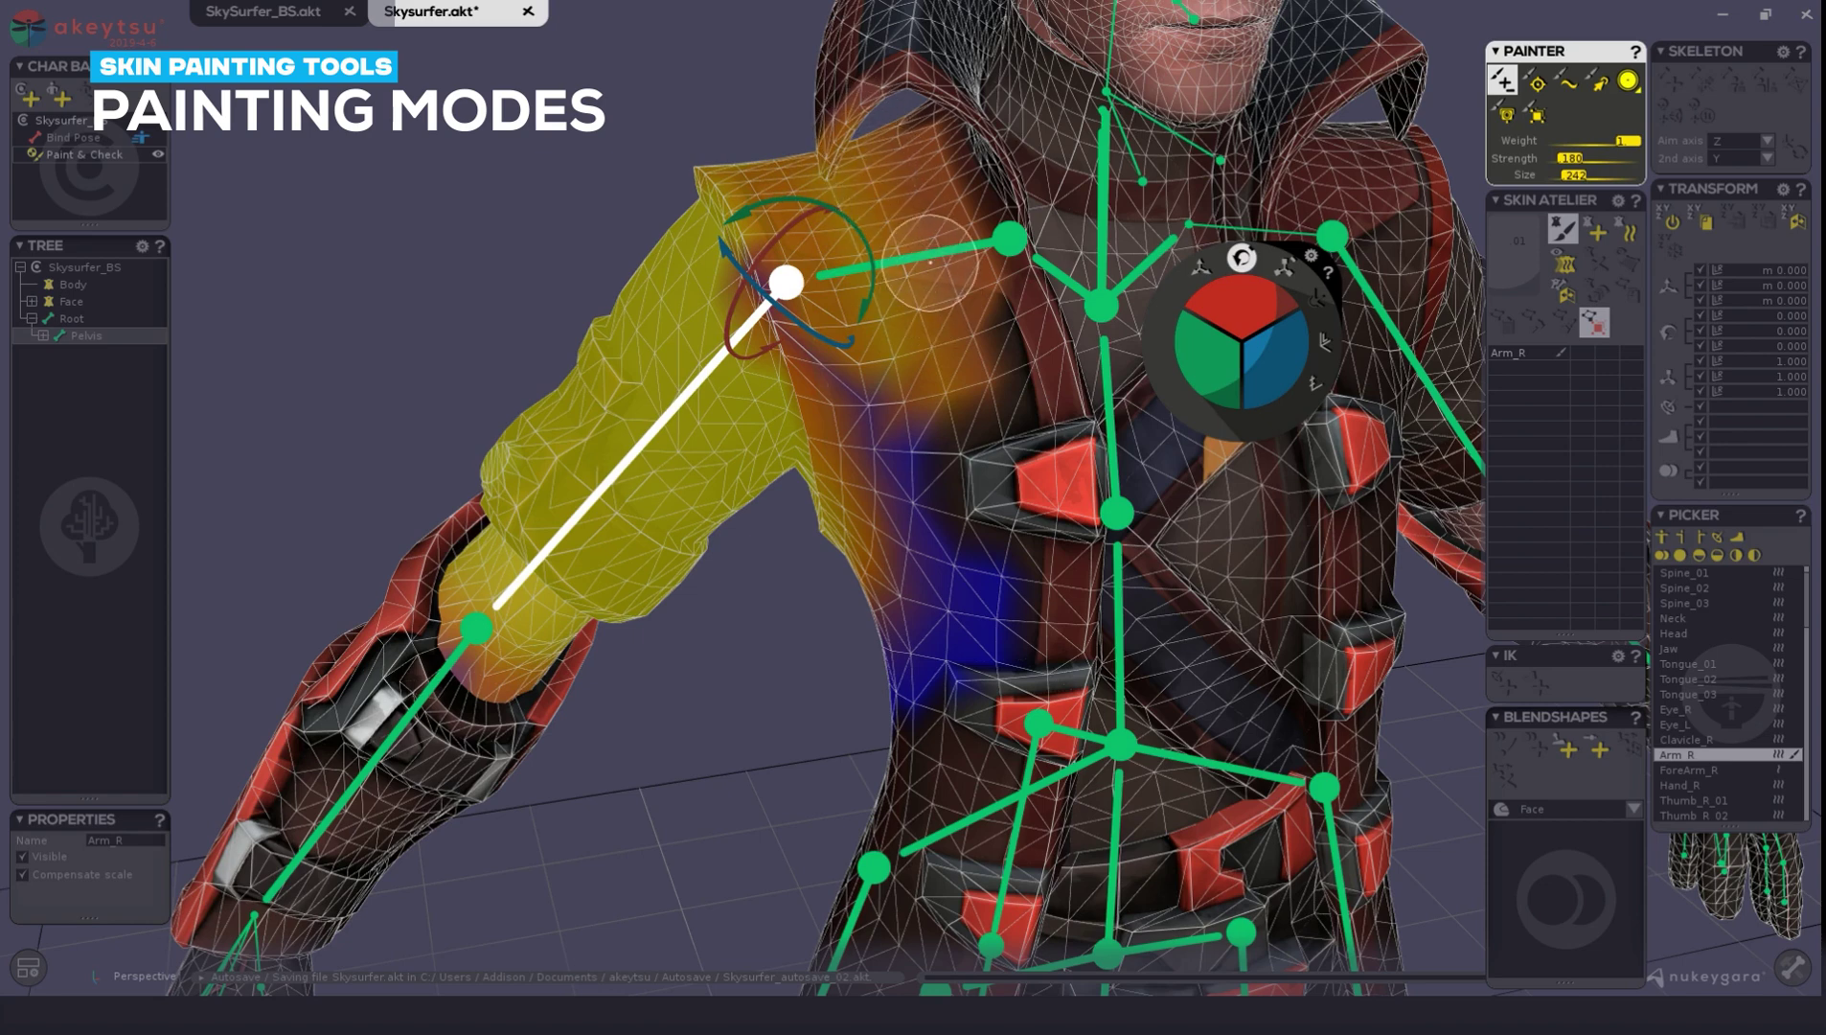
# Use the Smooth brush down the chest beside the right shoulder and across the chest block
pyautogui.click(1565, 82)
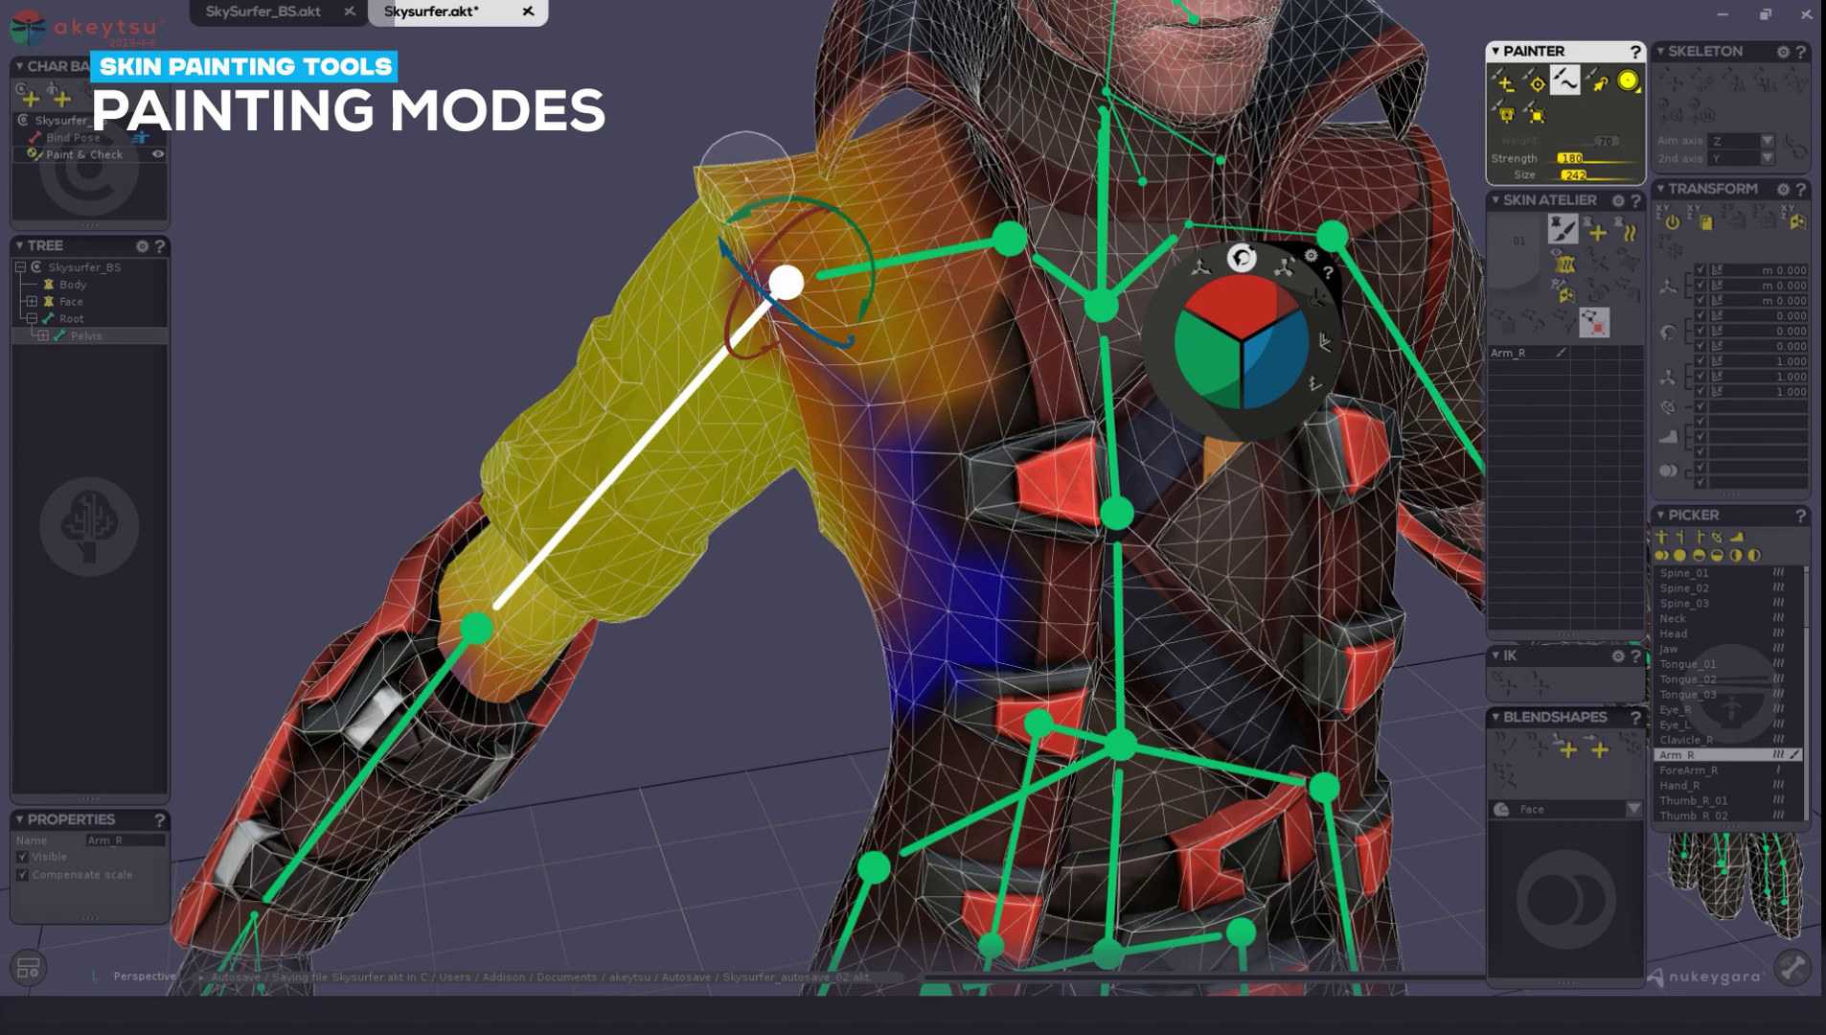
pyautogui.moveTo(1044, 298)
pyautogui.mouseDown()
pyautogui.moveTo(945, 472)
pyautogui.moveTo(963, 419)
pyautogui.mouseUp()
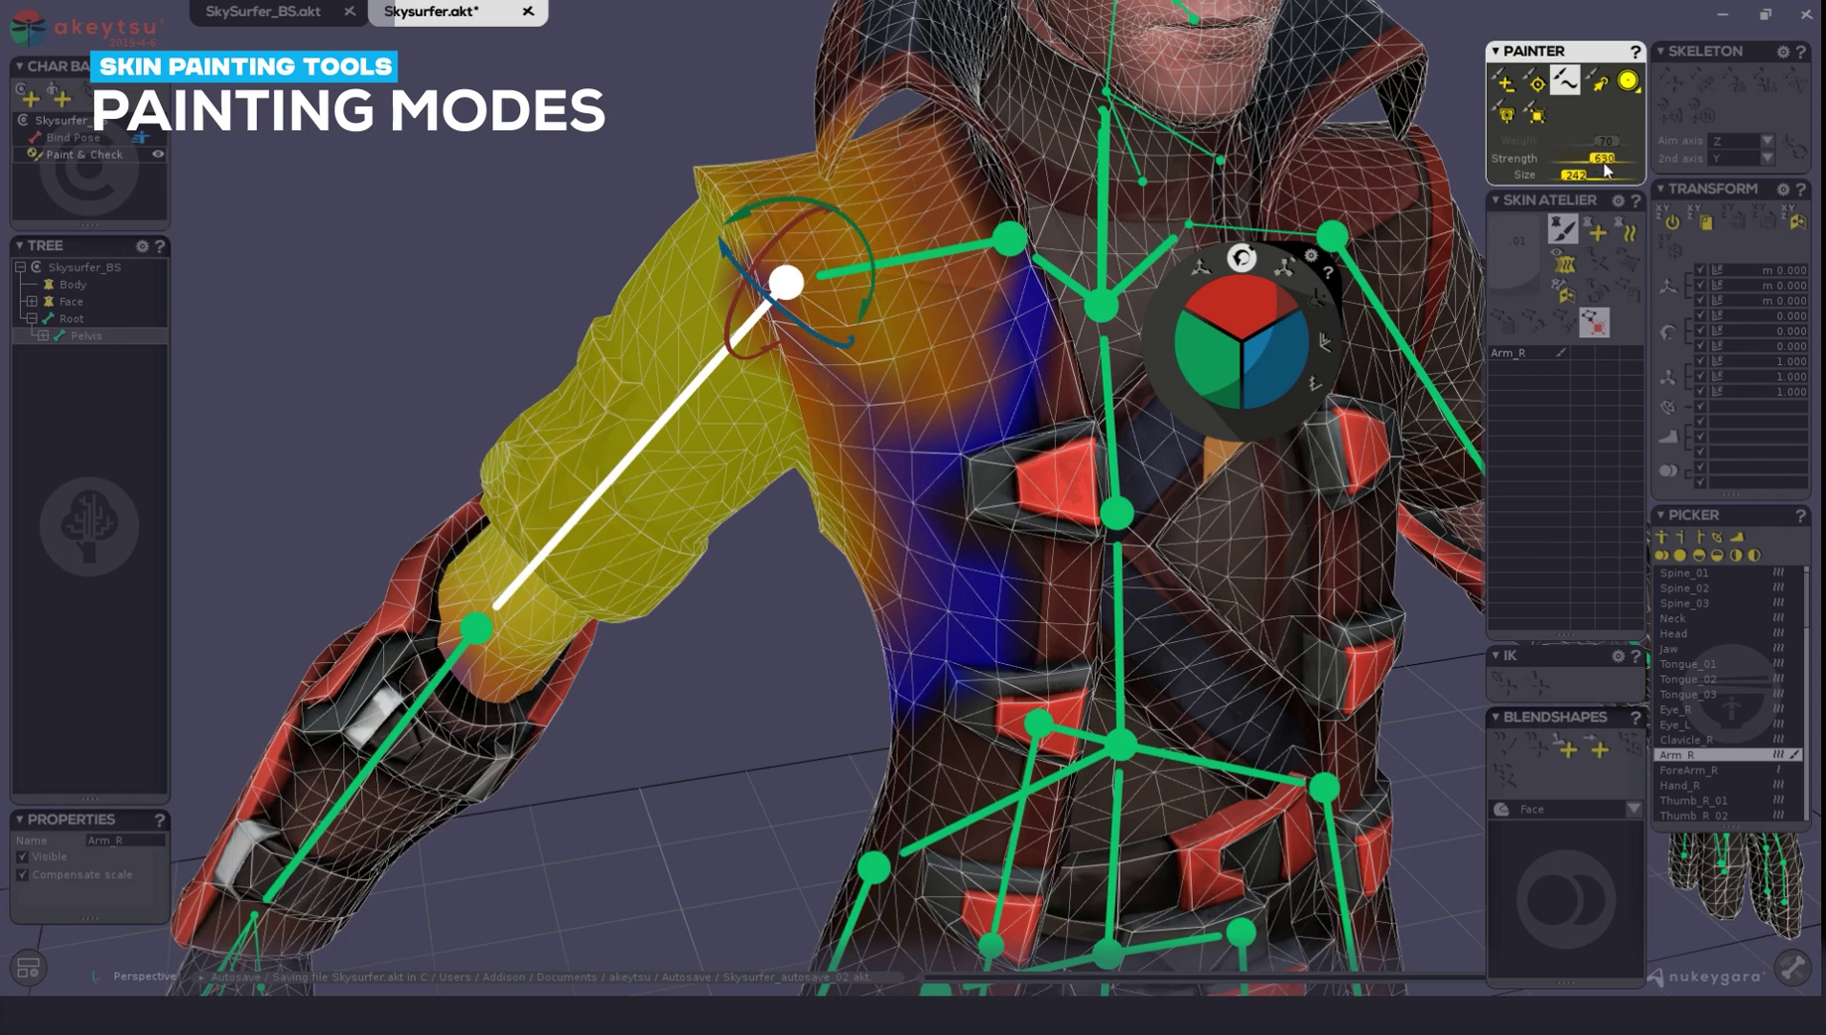
pyautogui.moveTo(1016, 405)
pyautogui.mouseDown()
pyautogui.moveTo(951, 533)
pyautogui.moveTo(939, 434)
pyautogui.moveTo(1028, 567)
pyautogui.moveTo(988, 498)
pyautogui.moveTo(1033, 360)
pyautogui.moveTo(1073, 467)
pyautogui.mouseUp()
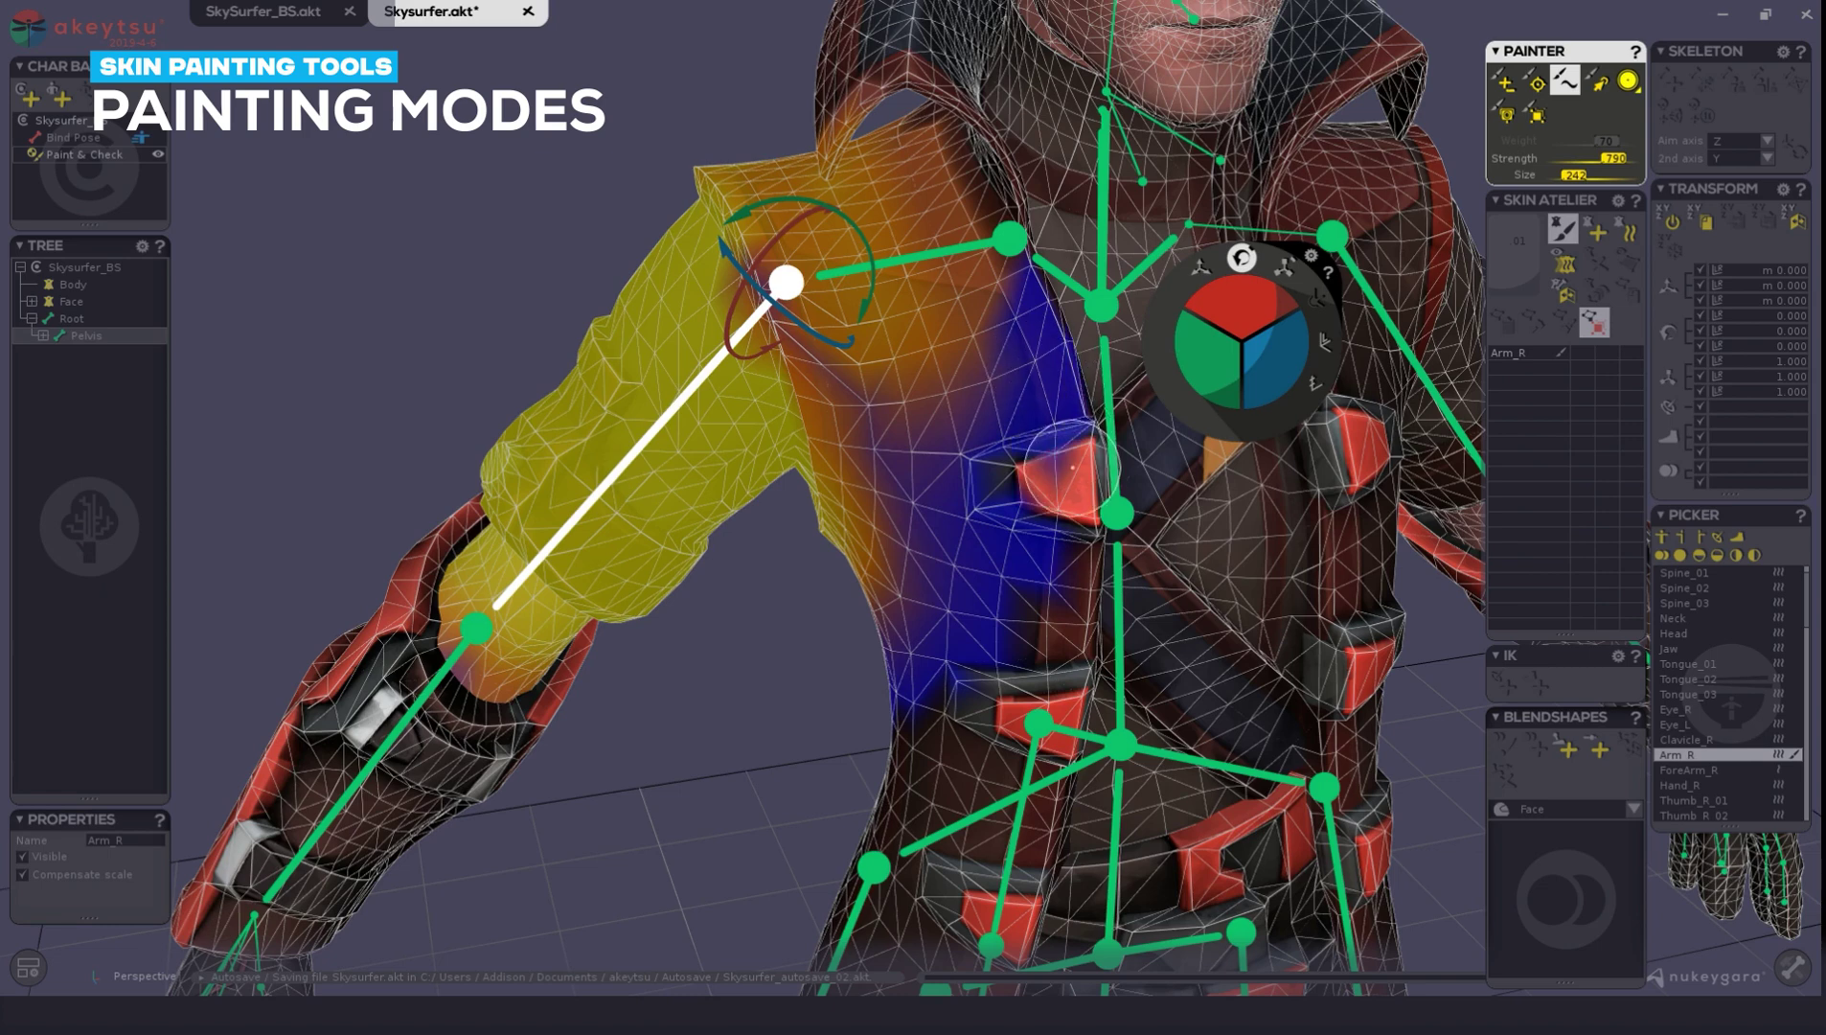
# Use vertex selection to select the shoulder, collar and chest-edge vertices
pyautogui.click(1597, 82)
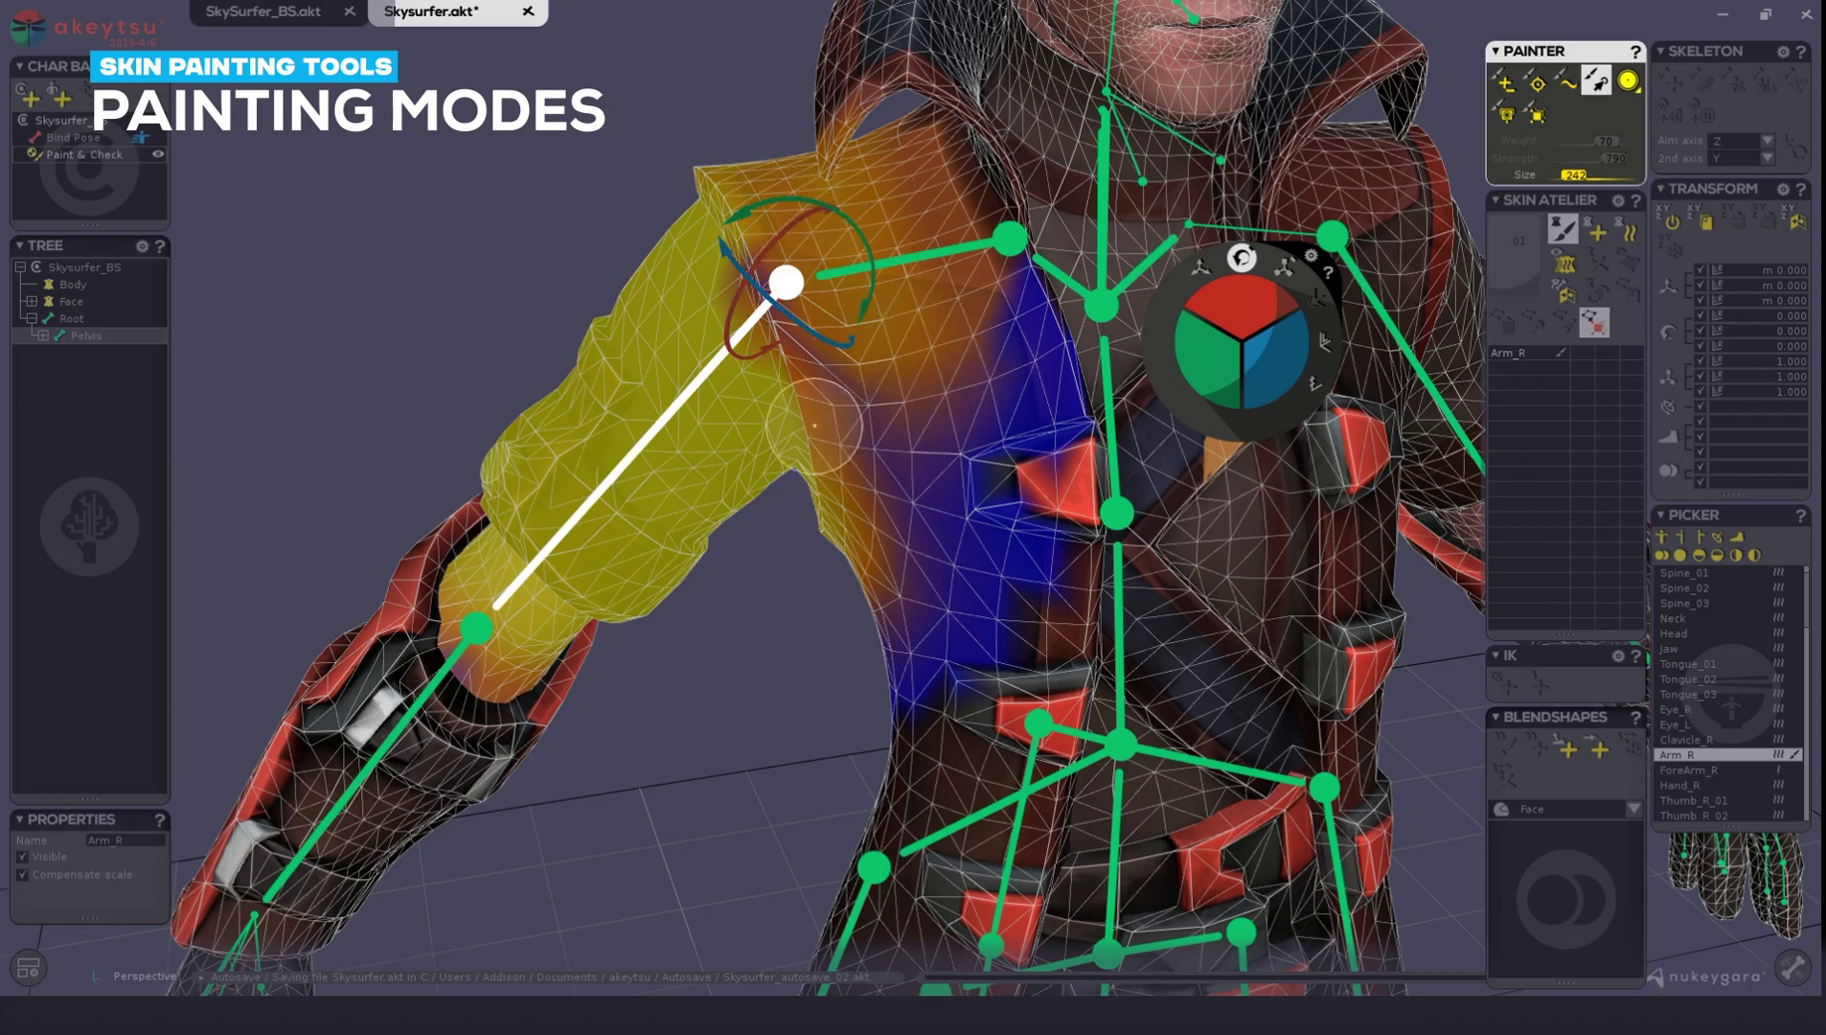
pyautogui.moveTo(644, 163)
pyautogui.mouseDown(button='middle')
pyautogui.moveTo(753, 136)
pyautogui.moveTo(1006, 222)
pyautogui.moveTo(734, 130)
pyautogui.moveTo(707, 97)
pyautogui.moveTo(738, 163)
pyautogui.mouseUp(button='middle')
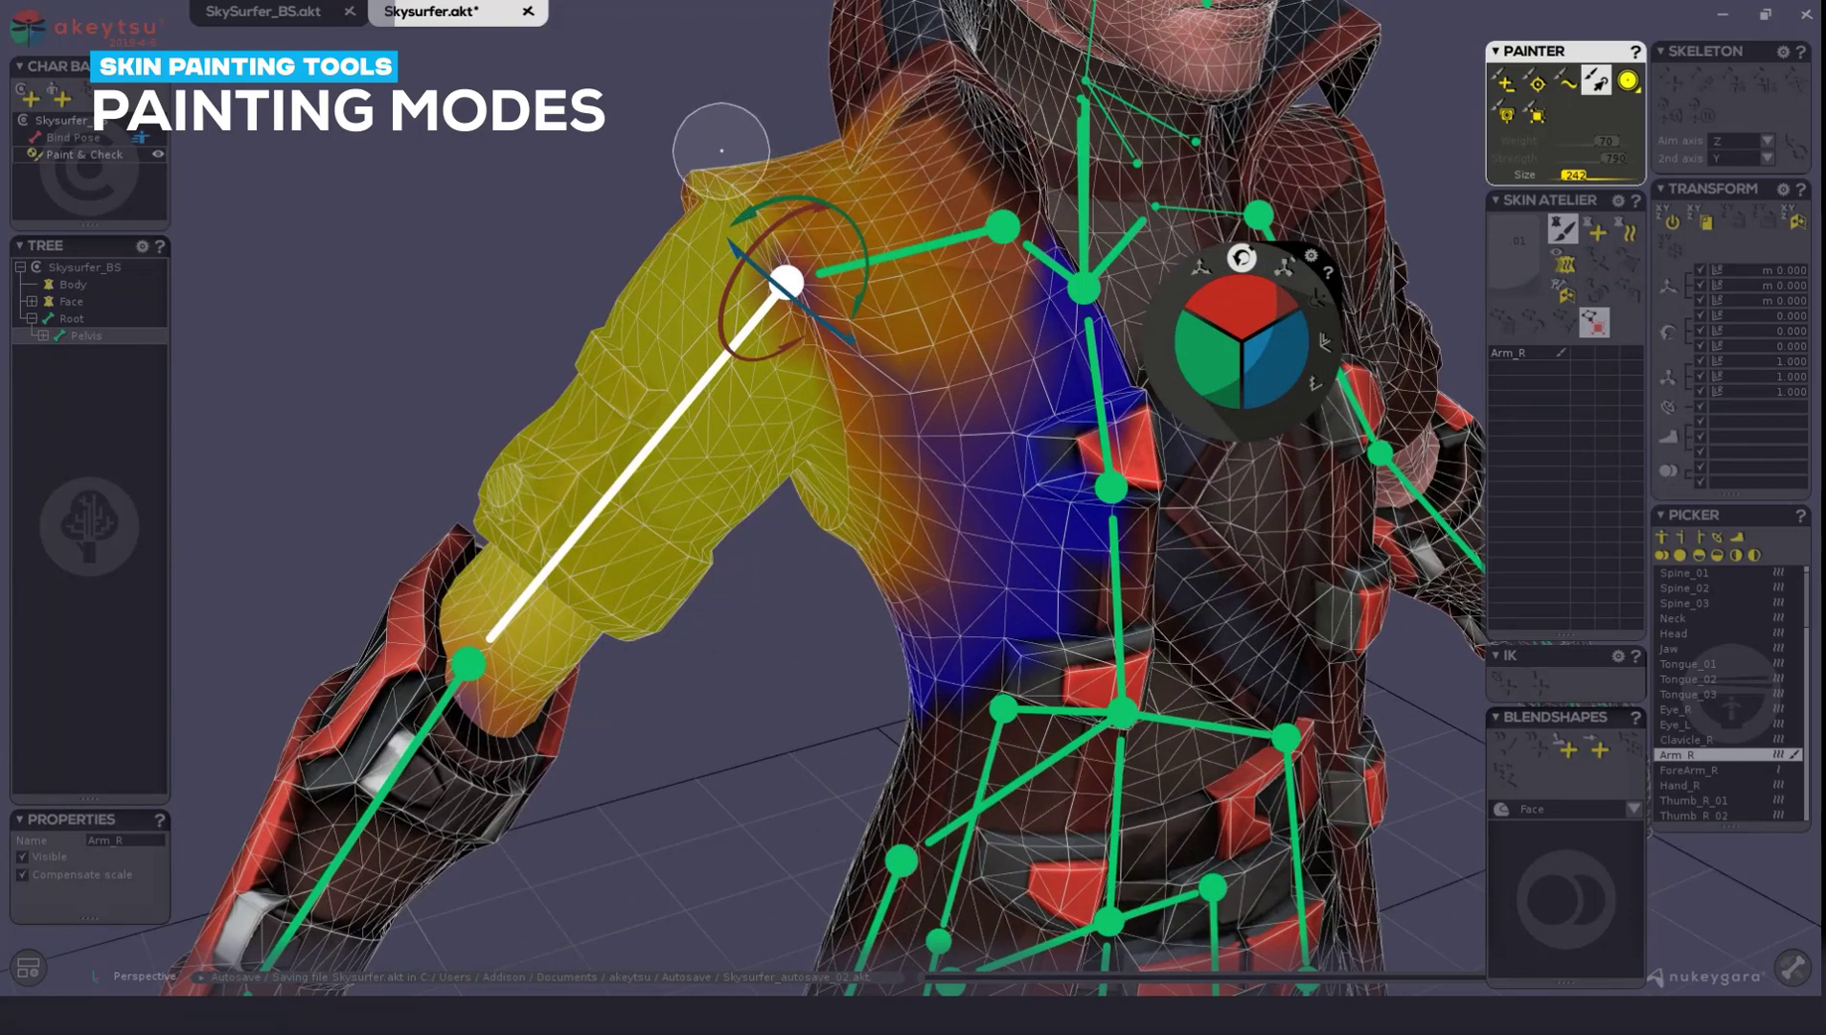
pyautogui.click(748, 164)
pyautogui.moveTo(748, 165)
pyautogui.mouseDown()
pyautogui.moveTo(864, 346)
pyautogui.moveTo(879, 410)
pyautogui.moveTo(855, 518)
pyautogui.mouseUp()
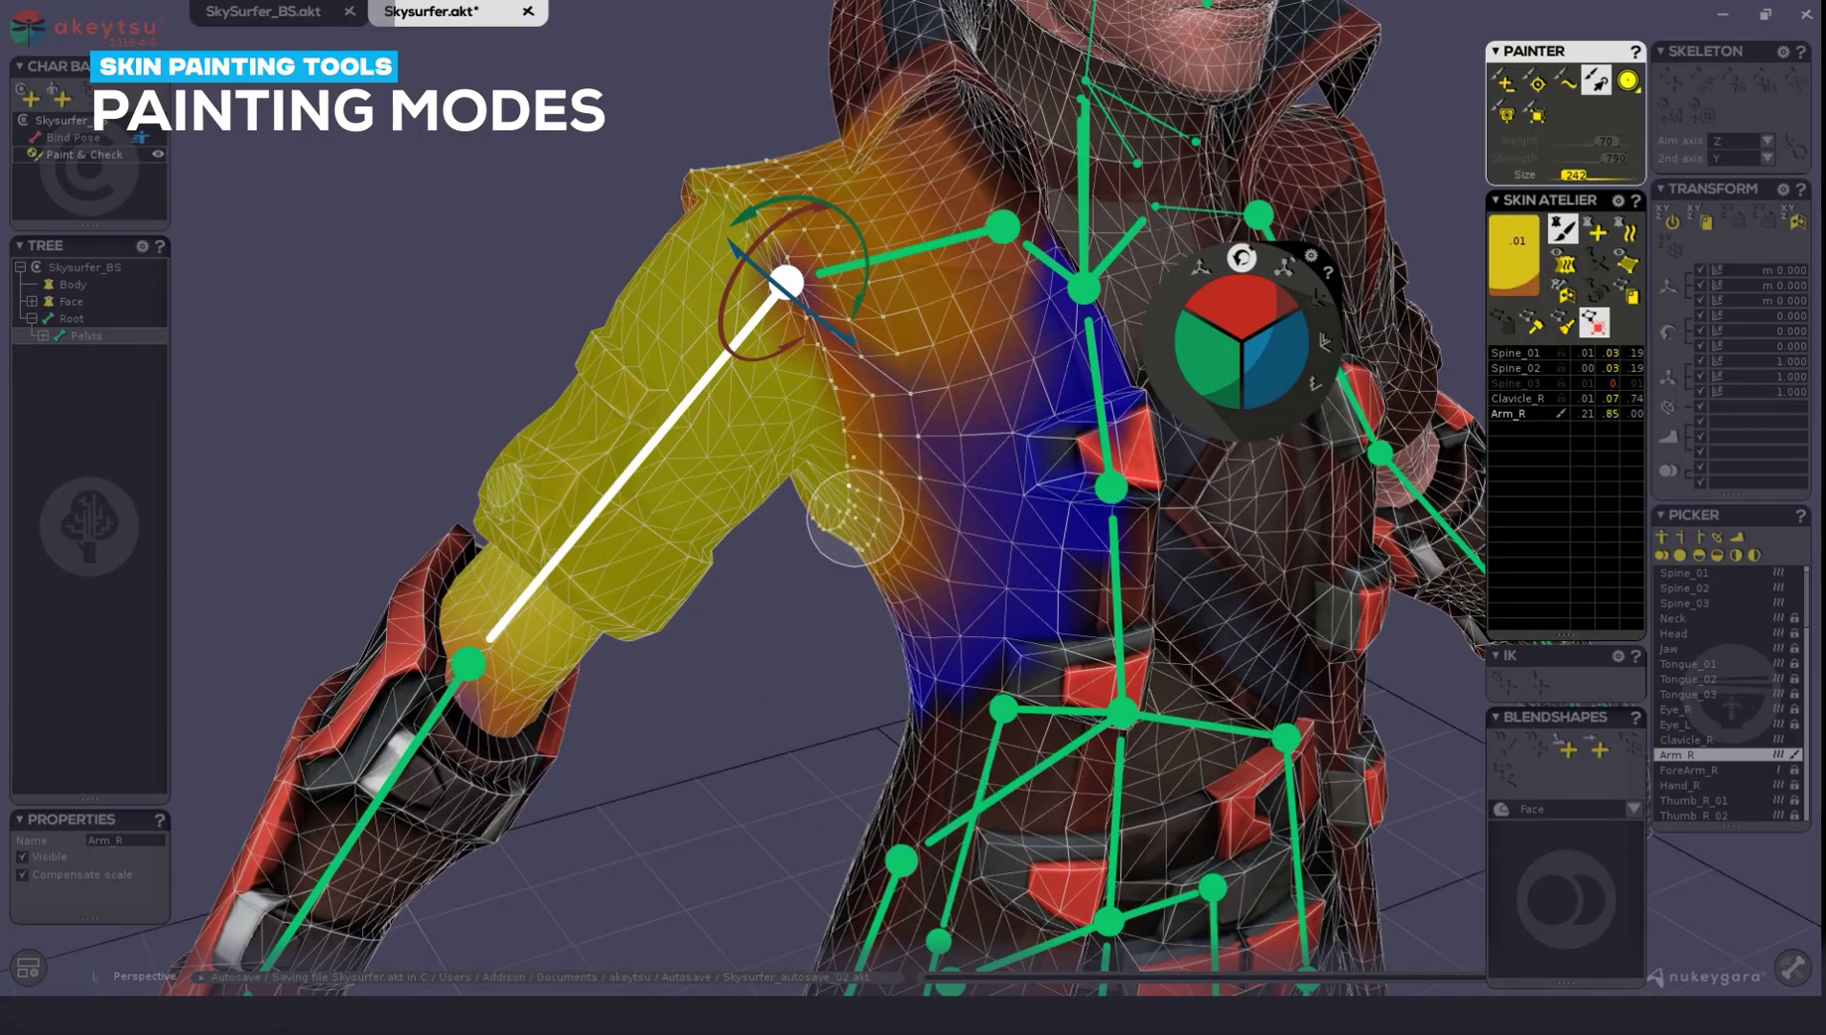
pyautogui.moveTo(774, 265); pyautogui.dragTo(701, 122, button='middle')
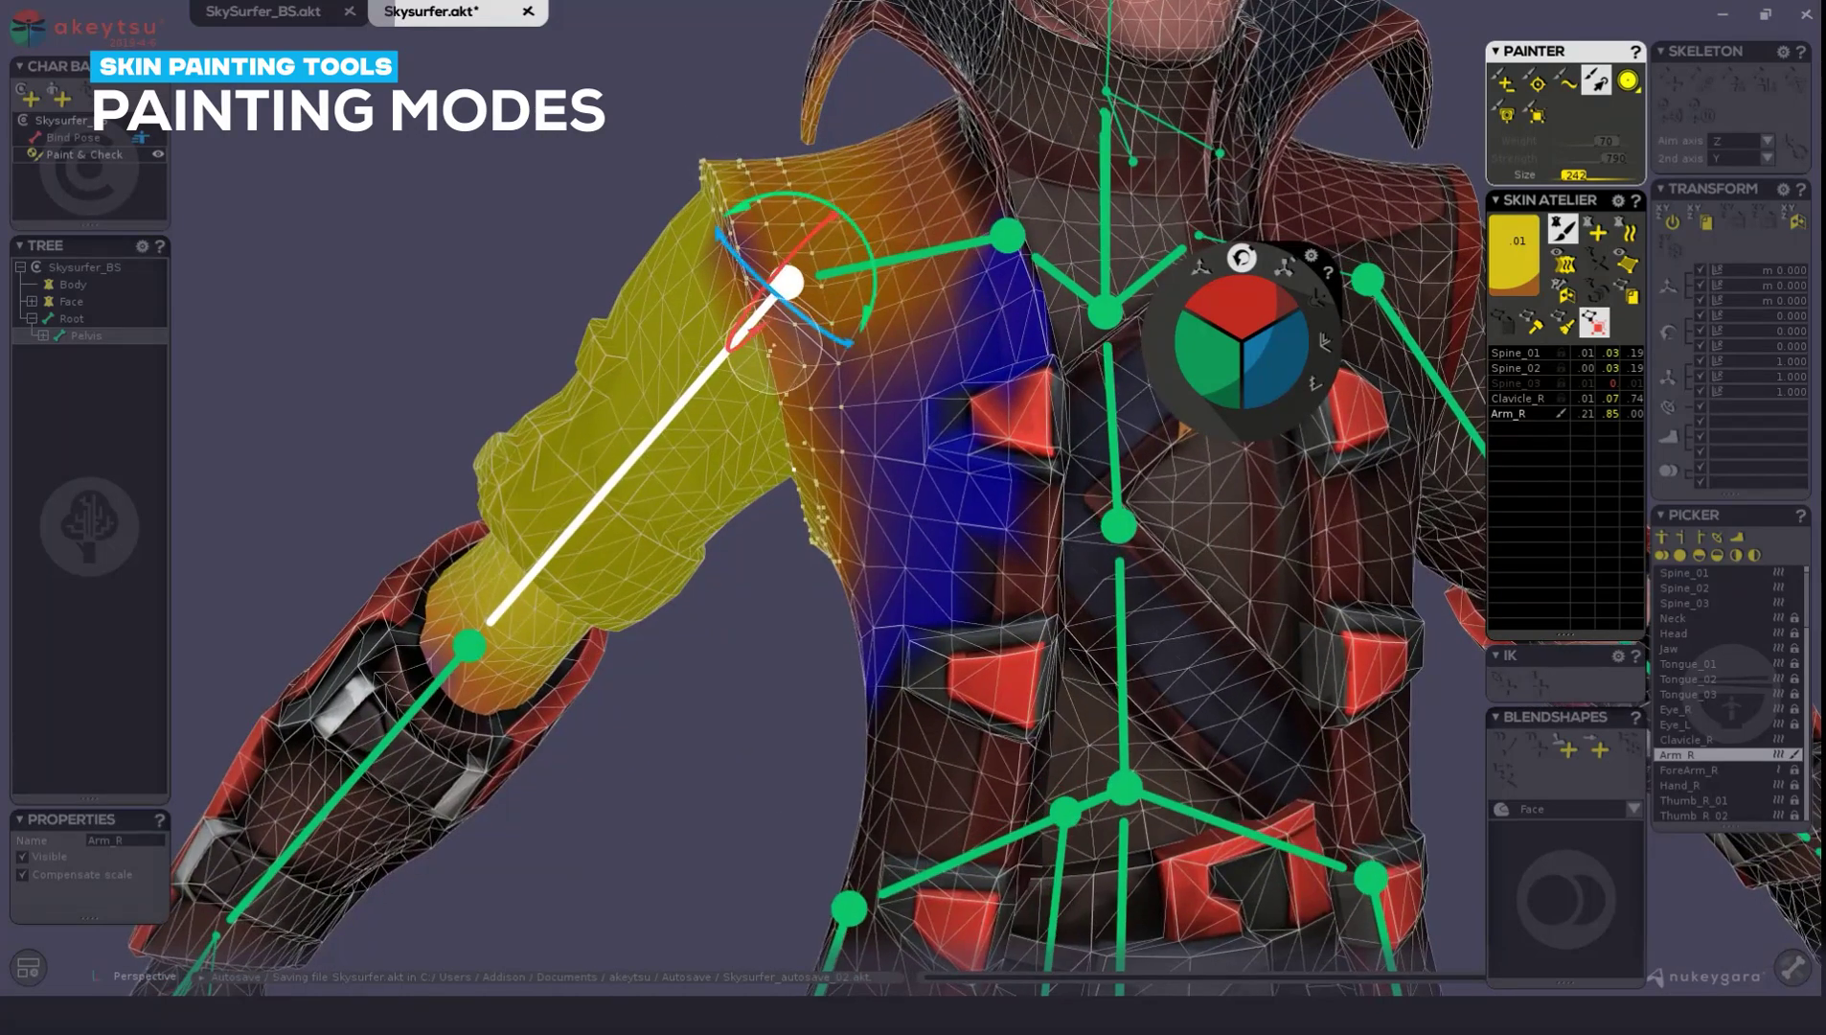
pyautogui.moveTo(772, 344)
pyautogui.mouseDown()
pyautogui.moveTo(774, 120)
pyautogui.moveTo(876, 292)
pyautogui.moveTo(873, 547)
pyautogui.mouseUp()
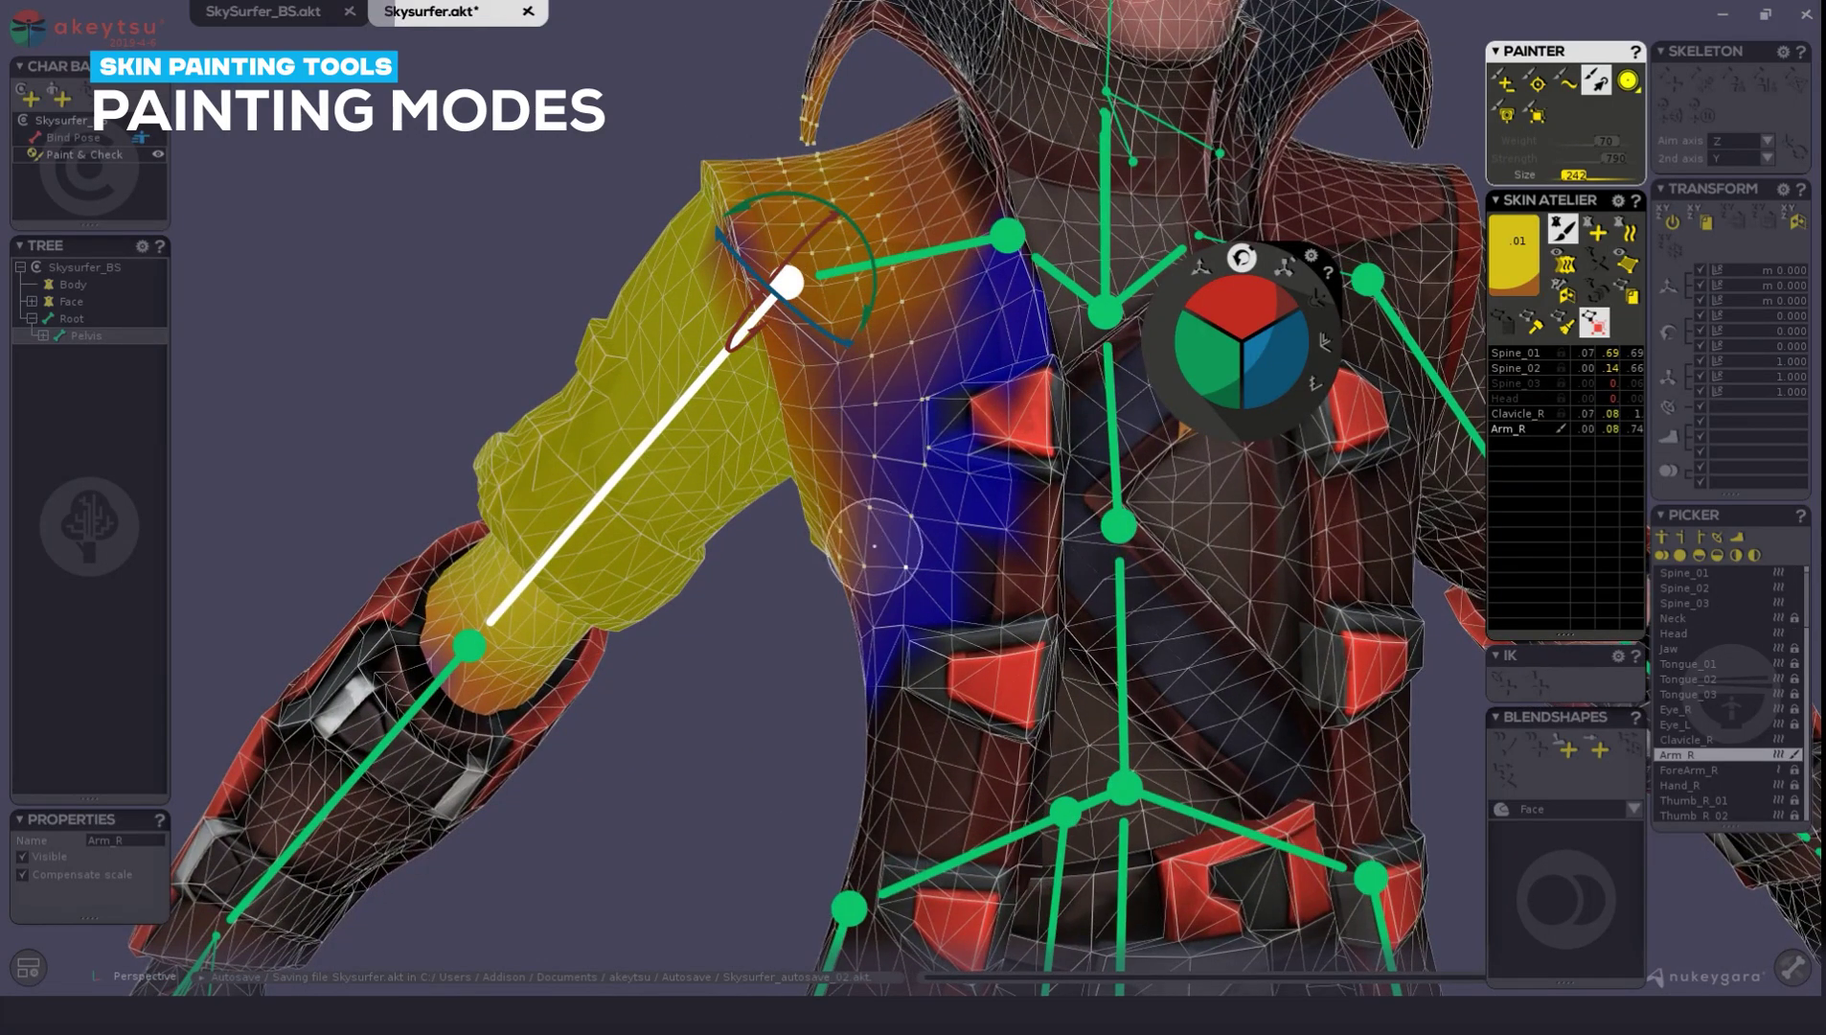
pyautogui.moveTo(738, 145)
pyautogui.mouseDown()
pyautogui.moveTo(812, 302)
pyautogui.moveTo(829, 508)
pyautogui.moveTo(867, 402)
pyautogui.moveTo(874, 144)
pyautogui.moveTo(913, 178)
pyautogui.moveTo(951, 285)
pyautogui.moveTo(937, 359)
pyautogui.moveTo(837, 155)
pyautogui.moveTo(893, 134)
pyautogui.moveTo(955, 356)
pyautogui.moveTo(942, 418)
pyautogui.moveTo(972, 261)
pyautogui.moveTo(907, 469)
pyautogui.moveTo(870, 233)
pyautogui.moveTo(836, 149)
pyautogui.mouseUp()
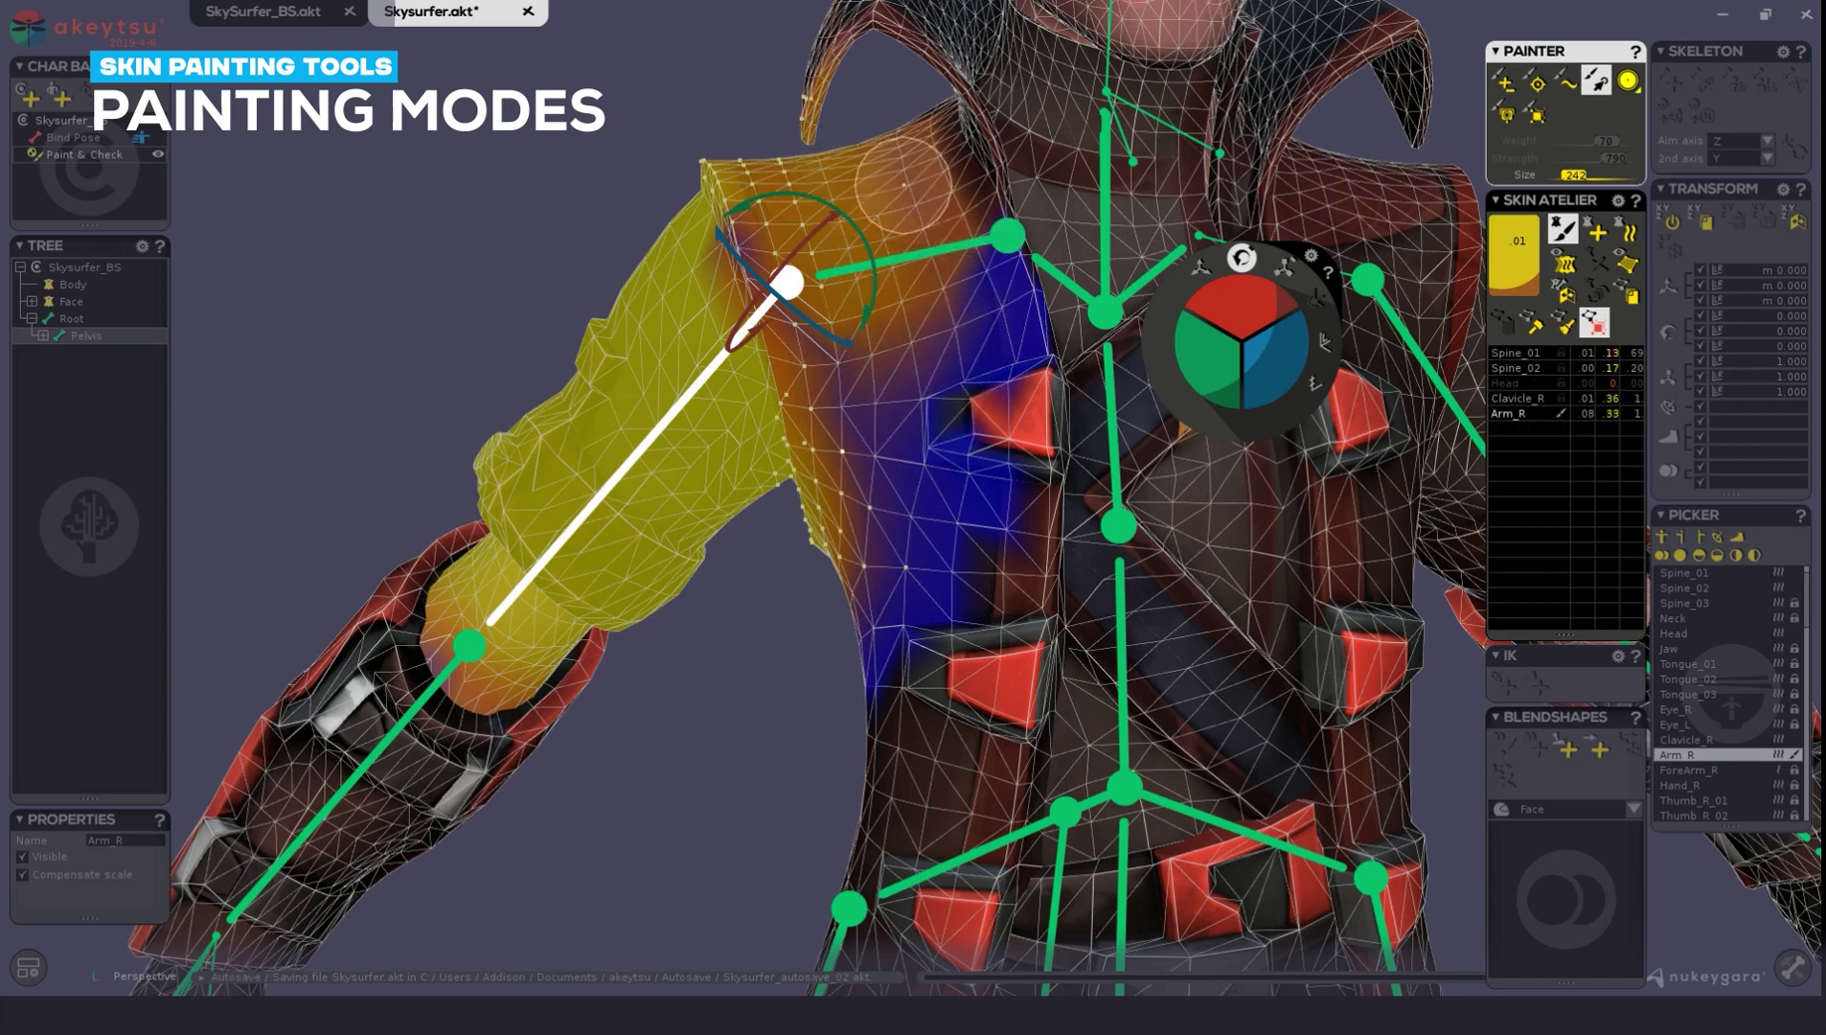
# Switch to another selection mode, mark the chest and collar vertices, and check the back and front
pyautogui.click(1538, 113)
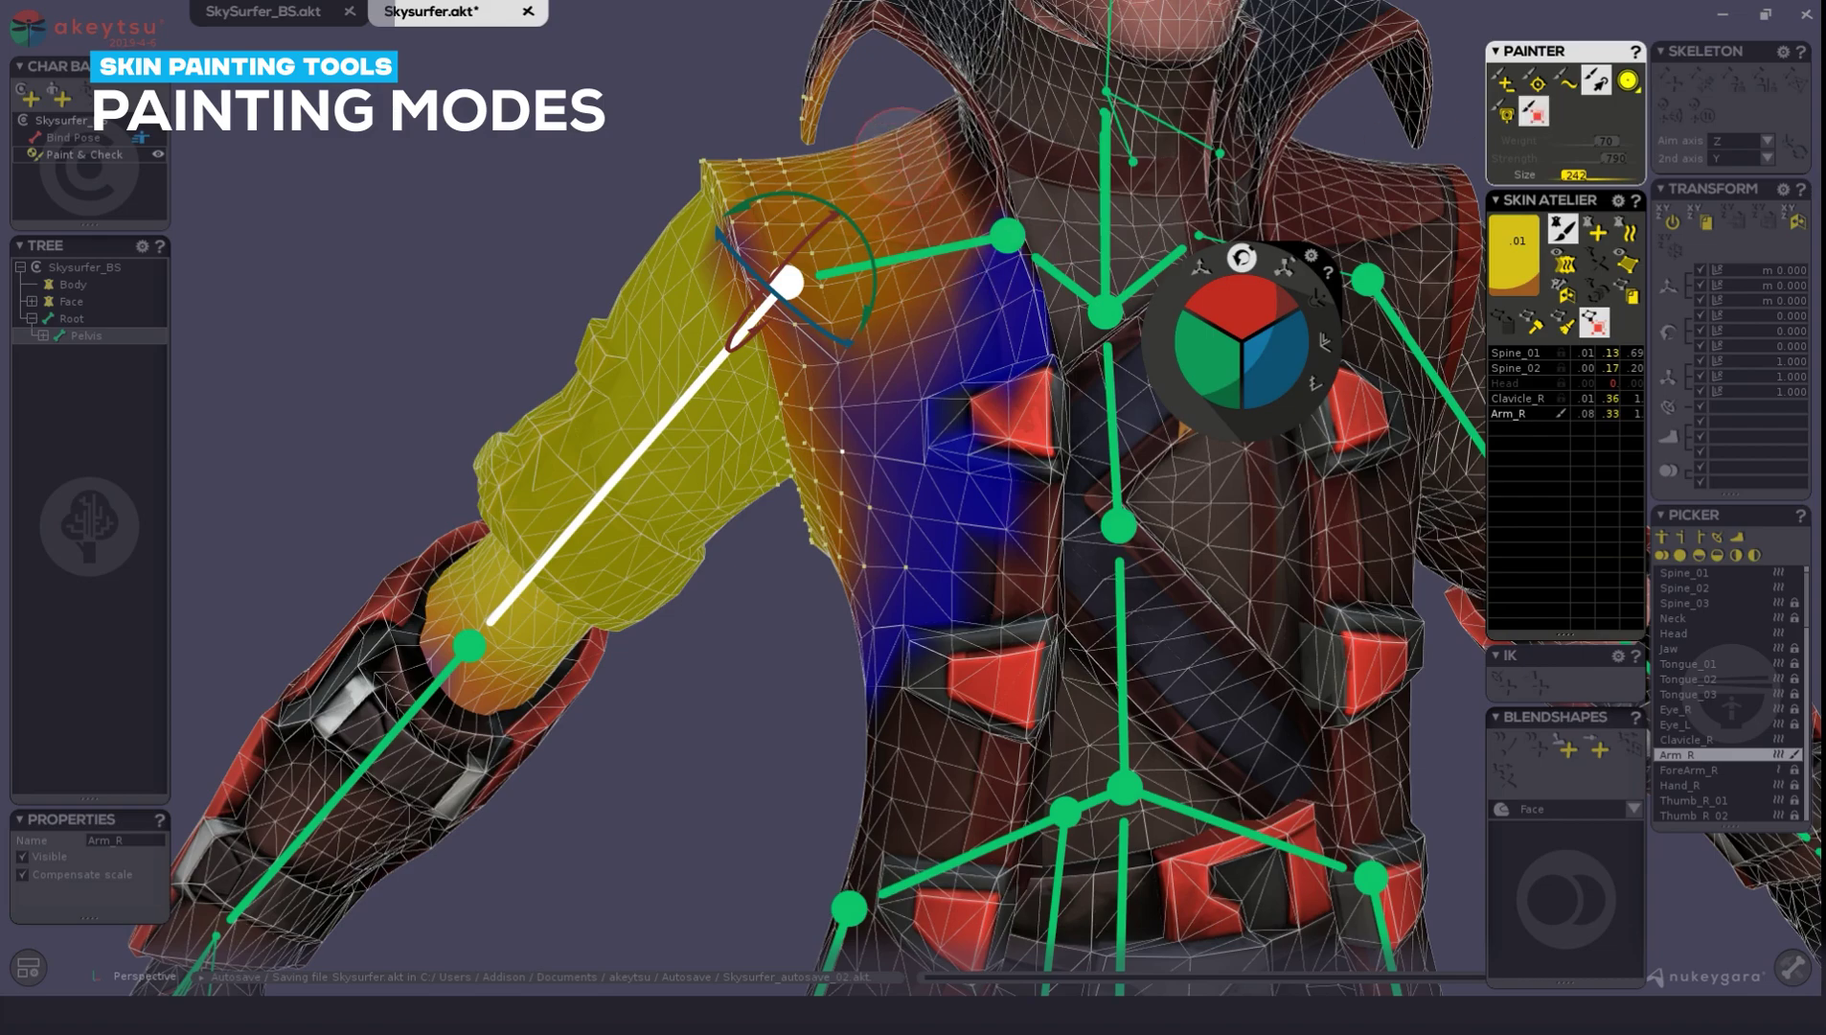
pyautogui.moveTo(916, 234)
pyautogui.mouseDown()
pyautogui.moveTo(945, 383)
pyautogui.moveTo(834, 249)
pyautogui.moveTo(897, 355)
pyautogui.moveTo(856, 347)
pyautogui.mouseUp()
pyautogui.moveTo(1054, 374); pyautogui.dragTo(1150, 374, button='middle')
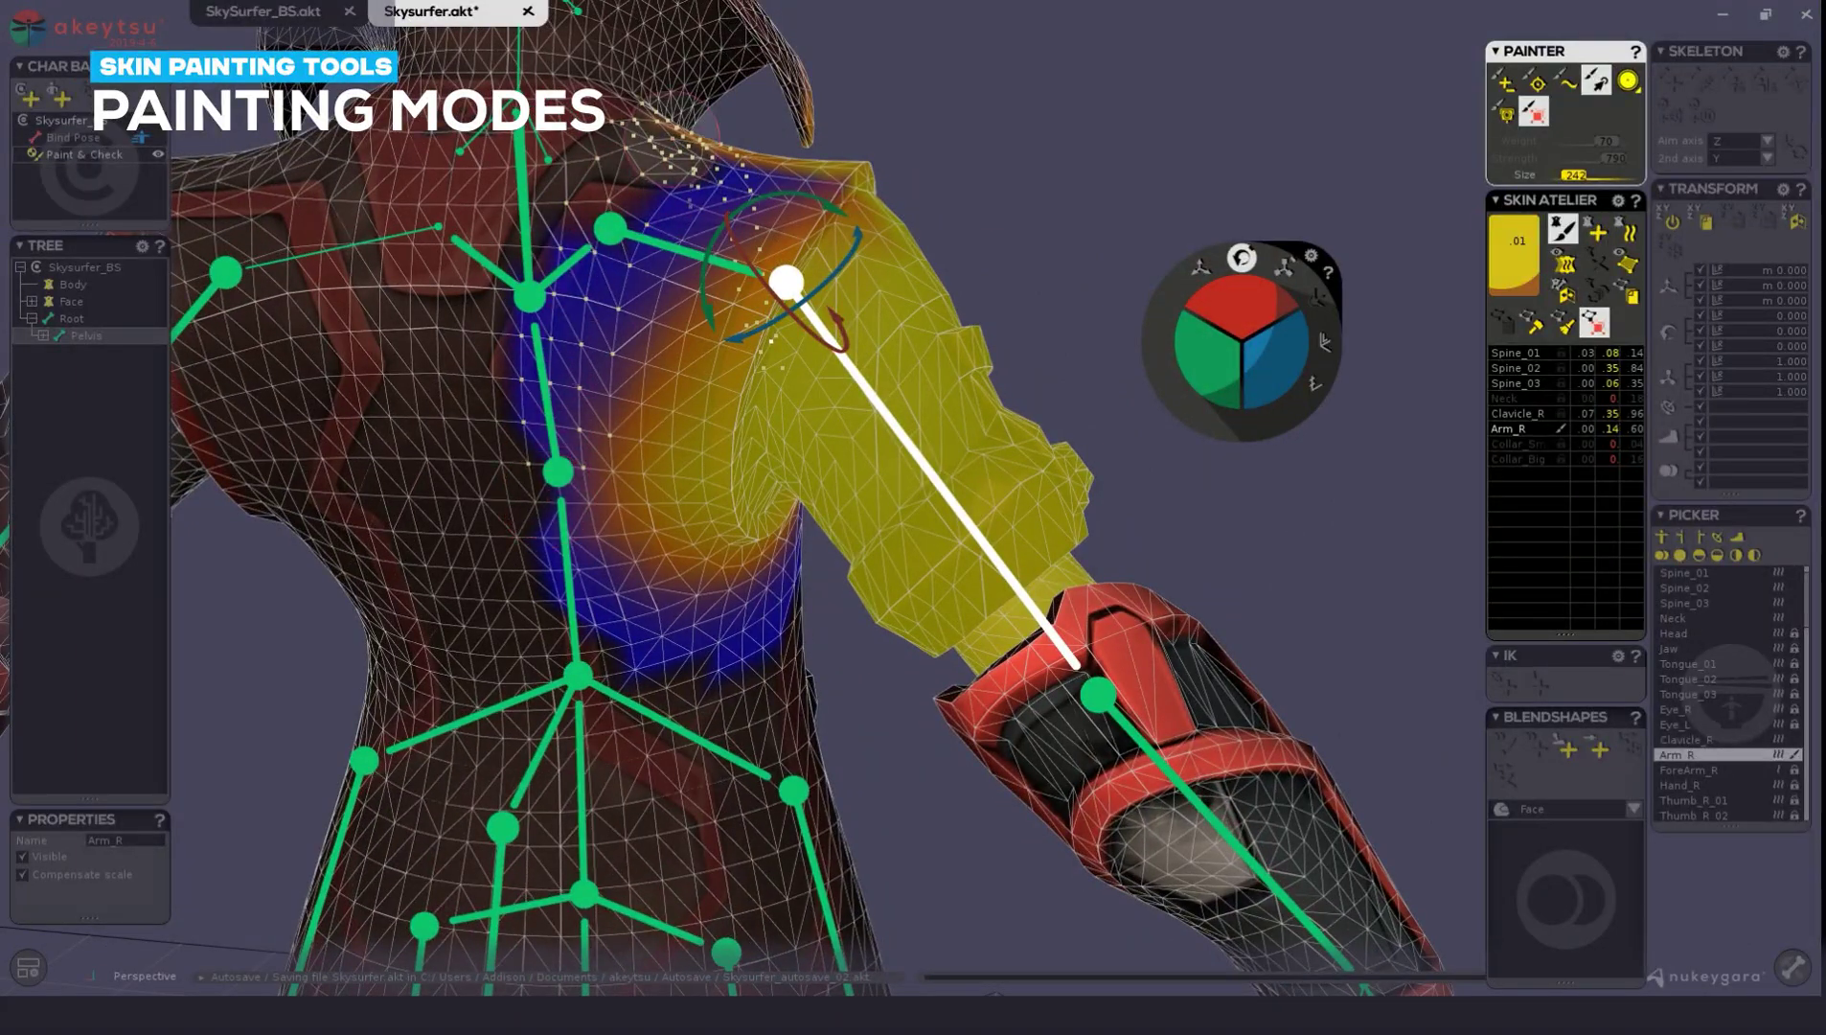
pyautogui.moveTo(963, 363); pyautogui.dragTo(435, 376, button='middle')
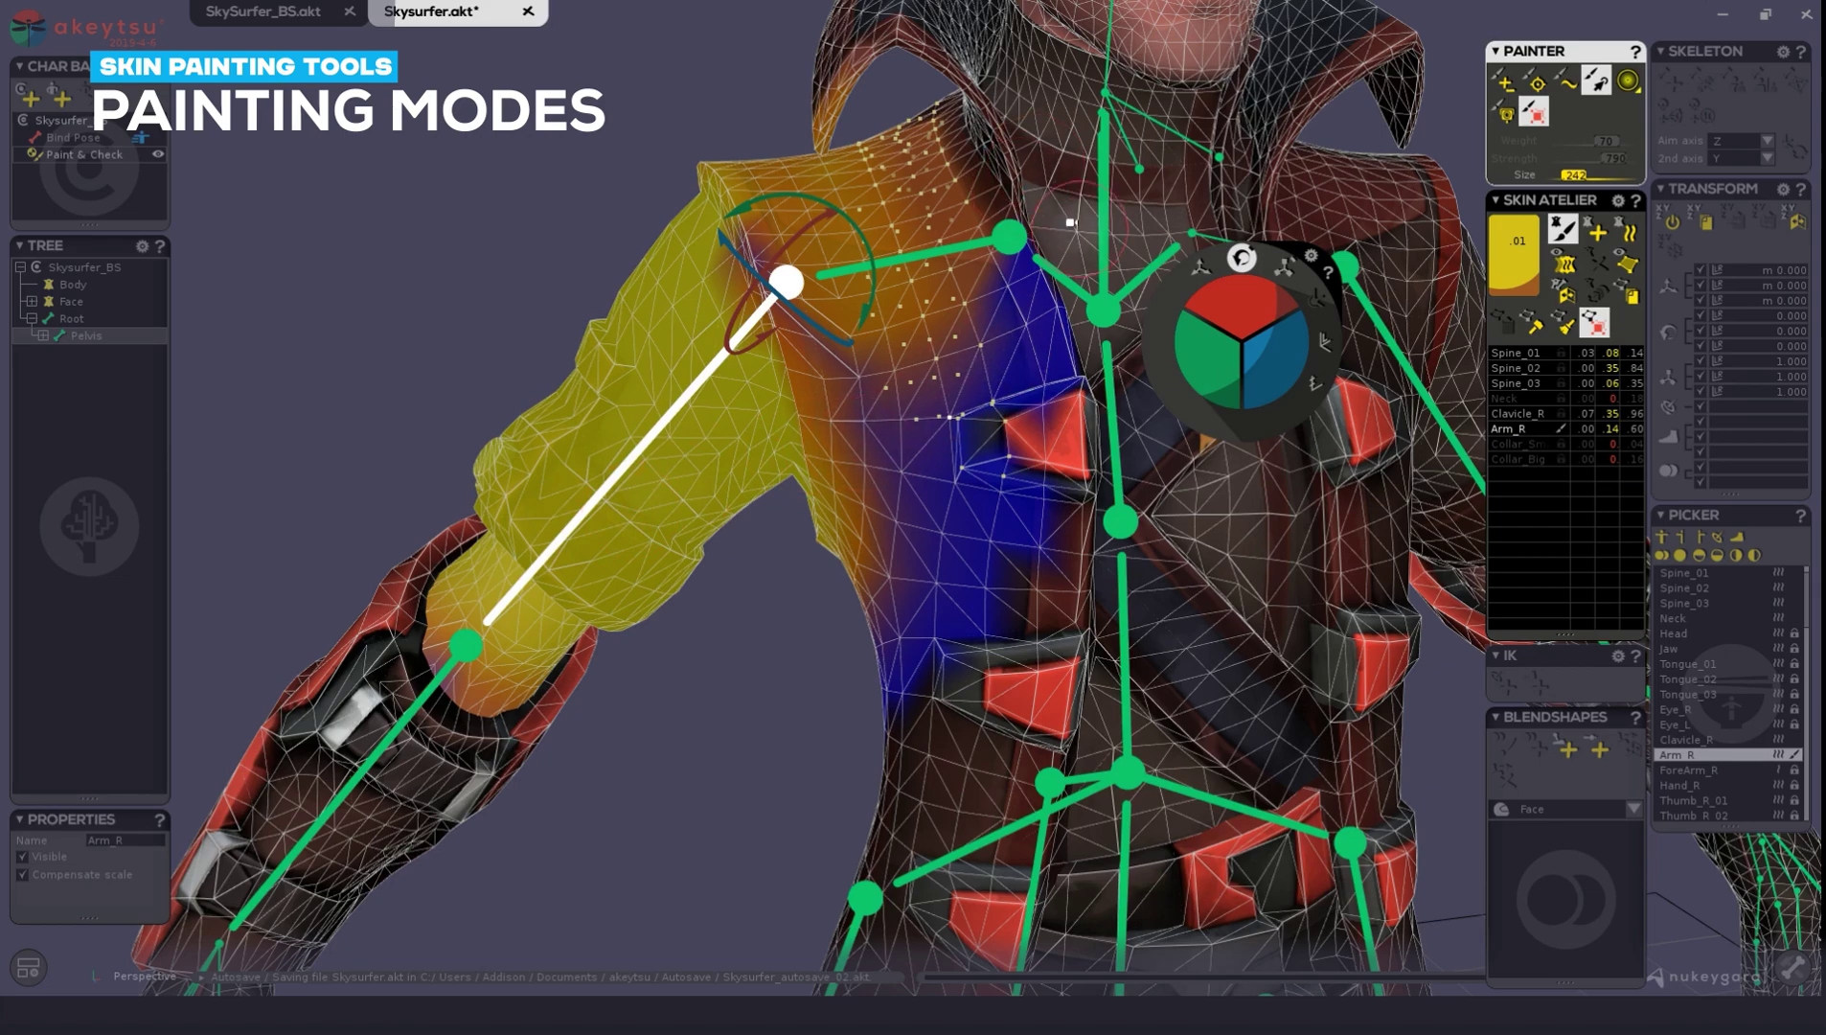
# Paint full yellow Arm_R weight down the chest, undo it, then repaint the upper chest and sternum
pyautogui.moveTo(1080, 232); pyautogui.dragTo(834, 192, button='middle')
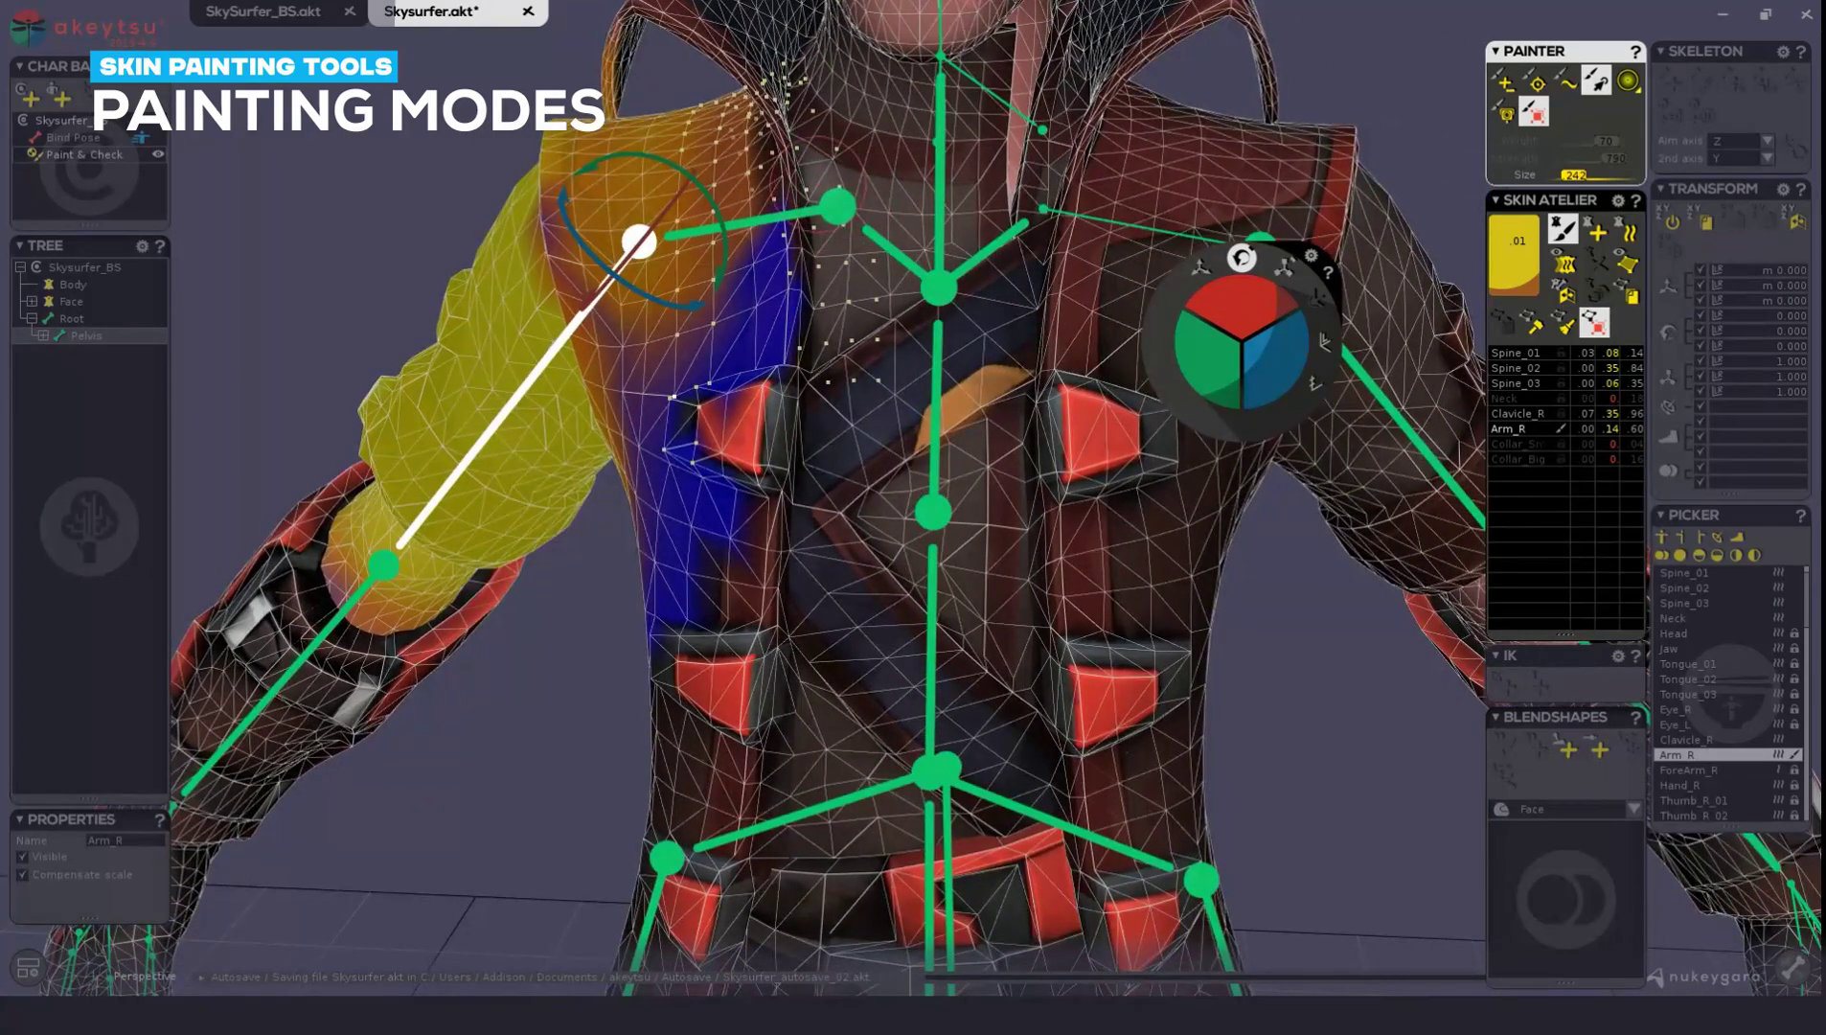
pyautogui.click(1504, 82)
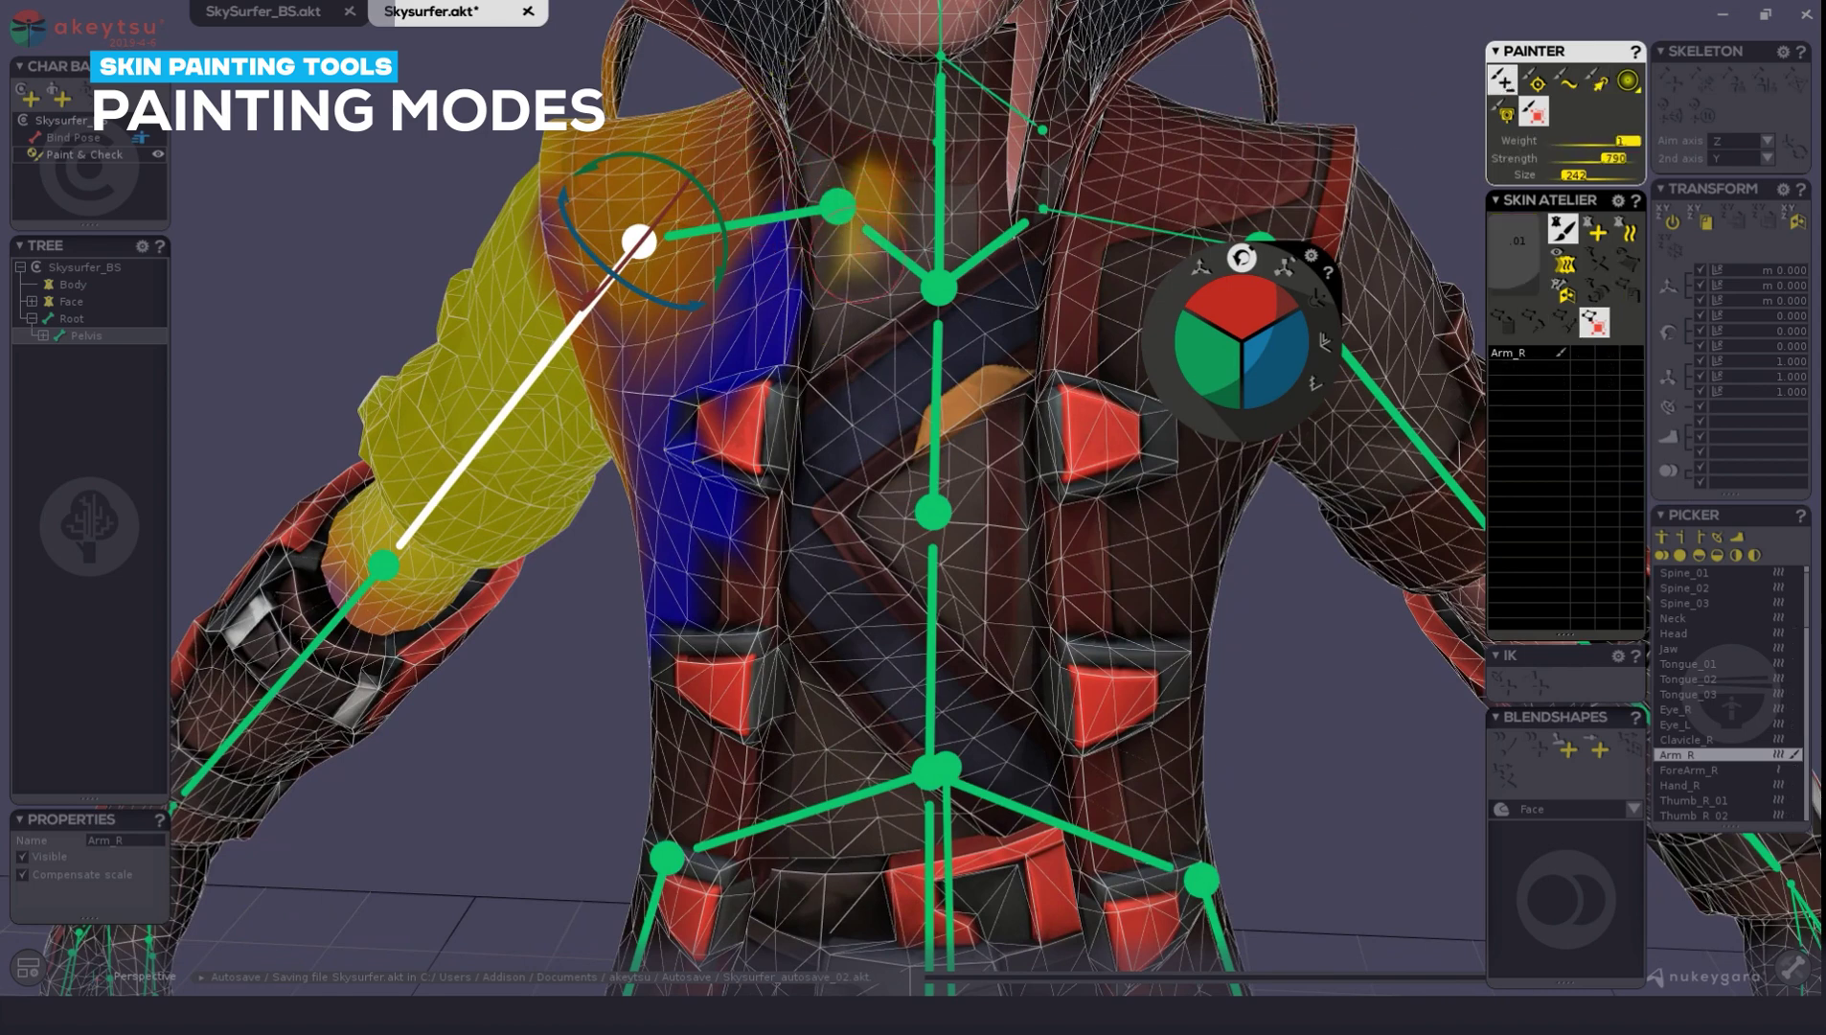
pyautogui.moveTo(858, 258)
pyautogui.mouseDown()
pyautogui.moveTo(866, 446)
pyautogui.moveTo(883, 377)
pyautogui.moveTo(861, 154)
pyautogui.moveTo(826, 277)
pyautogui.moveTo(840, 462)
pyautogui.moveTo(919, 479)
pyautogui.moveTo(960, 153)
pyautogui.moveTo(1017, 345)
pyautogui.moveTo(988, 480)
pyautogui.mouseUp()
pyautogui.hotkey('ctrl', 'z')
pyautogui.hotkey('ctrl', 'z')
pyautogui.hotkey('ctrl', 'z')
pyautogui.hotkey('ctrl', 'z')
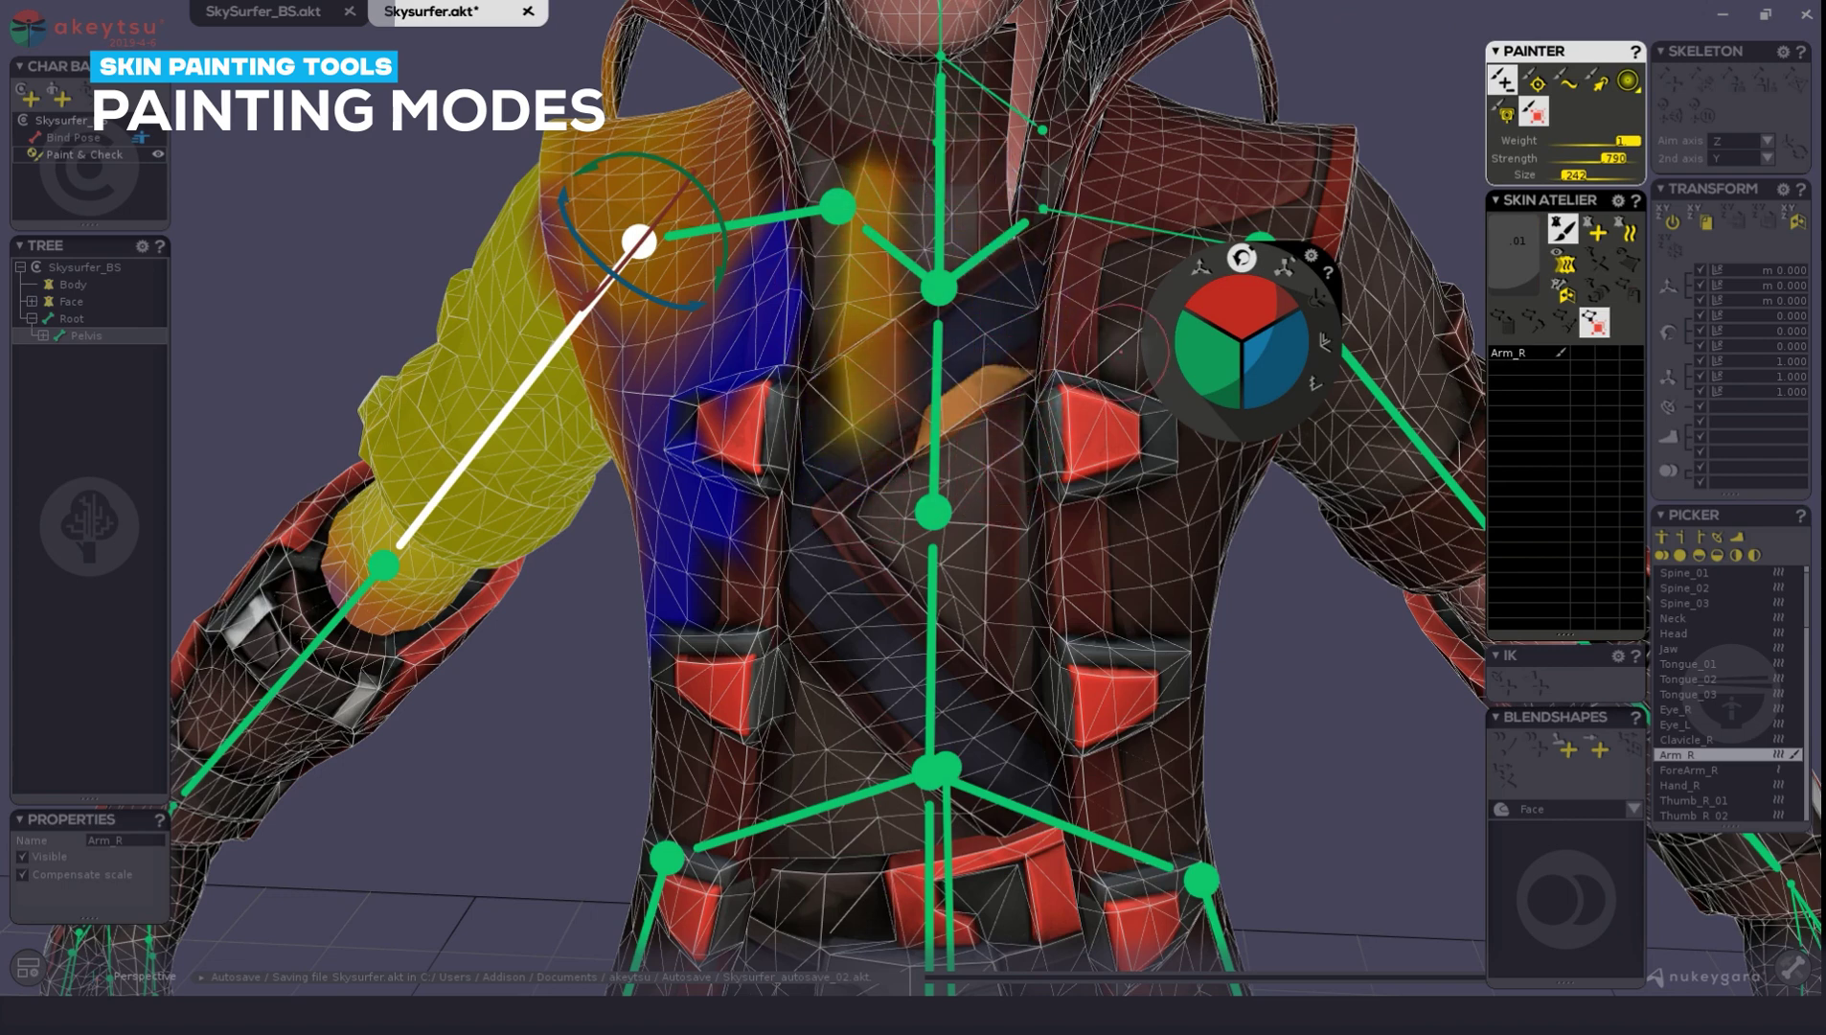
pyautogui.click(1628, 112)
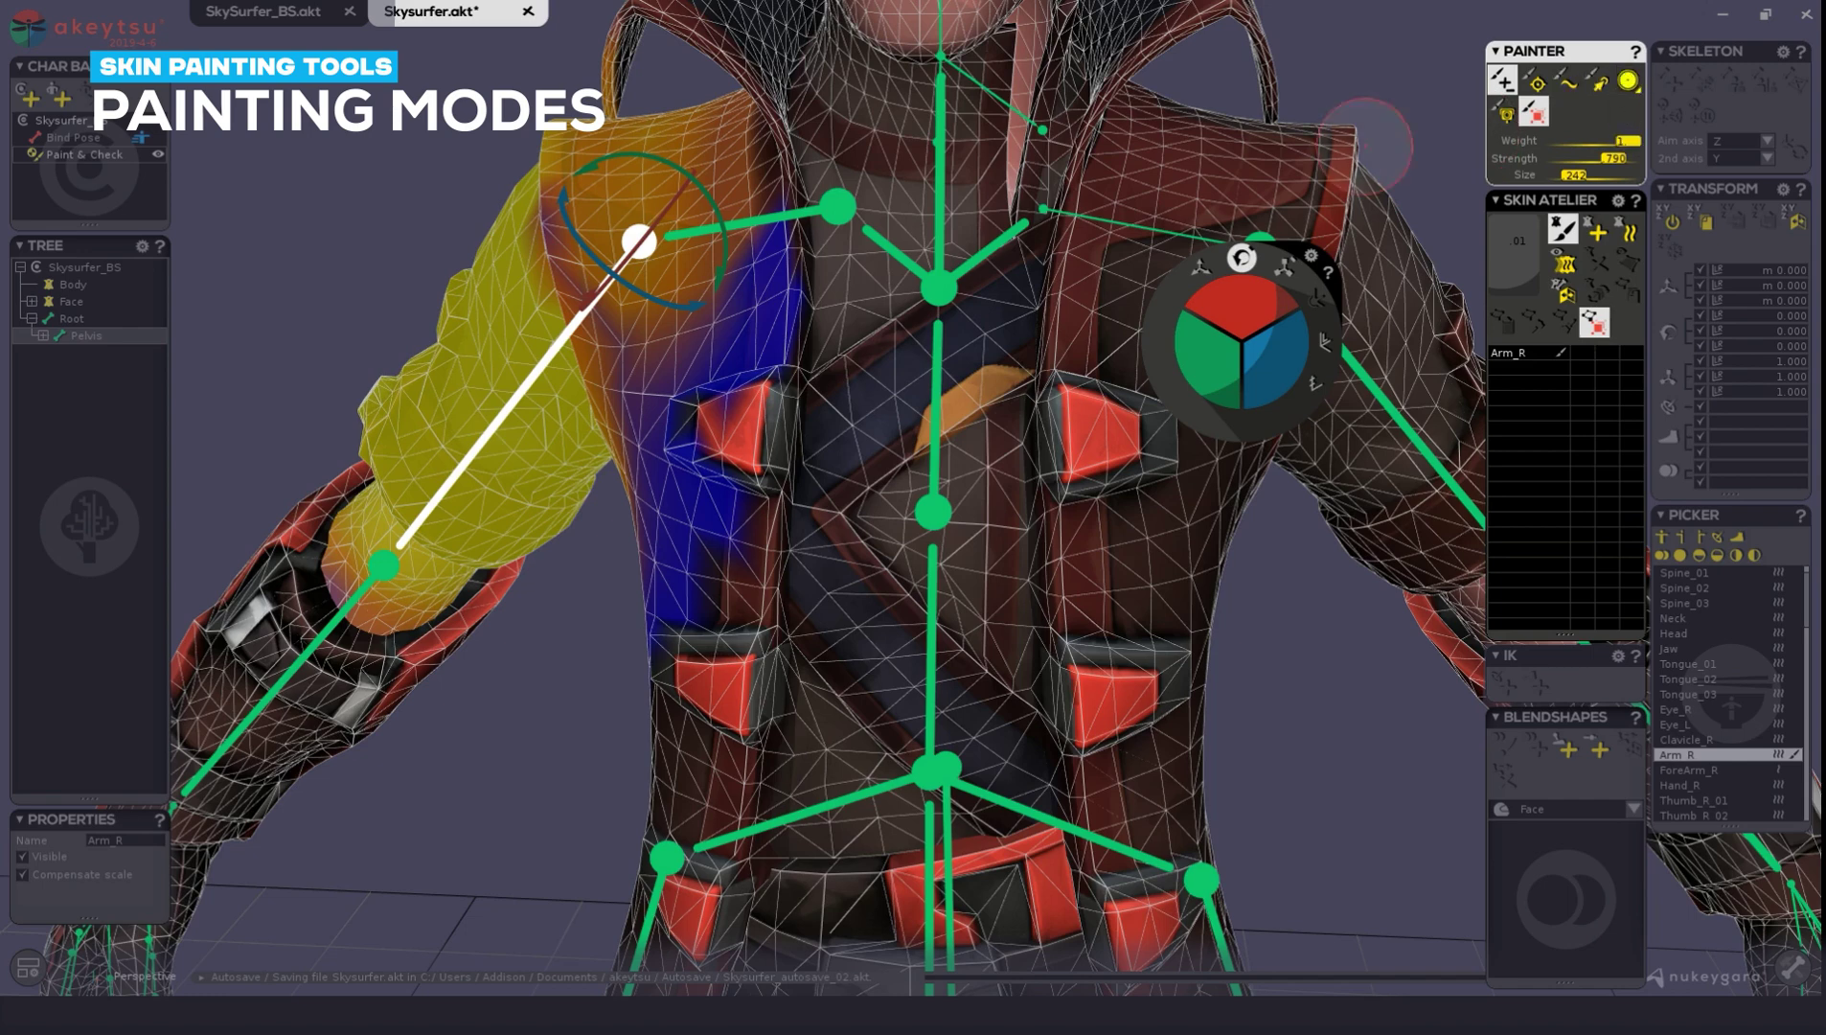
pyautogui.moveTo(880, 144)
pyautogui.mouseDown()
pyautogui.moveTo(857, 503)
pyautogui.moveTo(934, 168)
pyautogui.mouseUp()
pyautogui.moveTo(927, 254)
pyautogui.mouseDown()
pyautogui.moveTo(934, 479)
pyautogui.moveTo(943, 235)
pyautogui.moveTo(926, 144)
pyautogui.moveTo(843, 259)
pyautogui.moveTo(851, 460)
pyautogui.moveTo(816, 512)
pyautogui.moveTo(806, 271)
pyautogui.mouseUp()
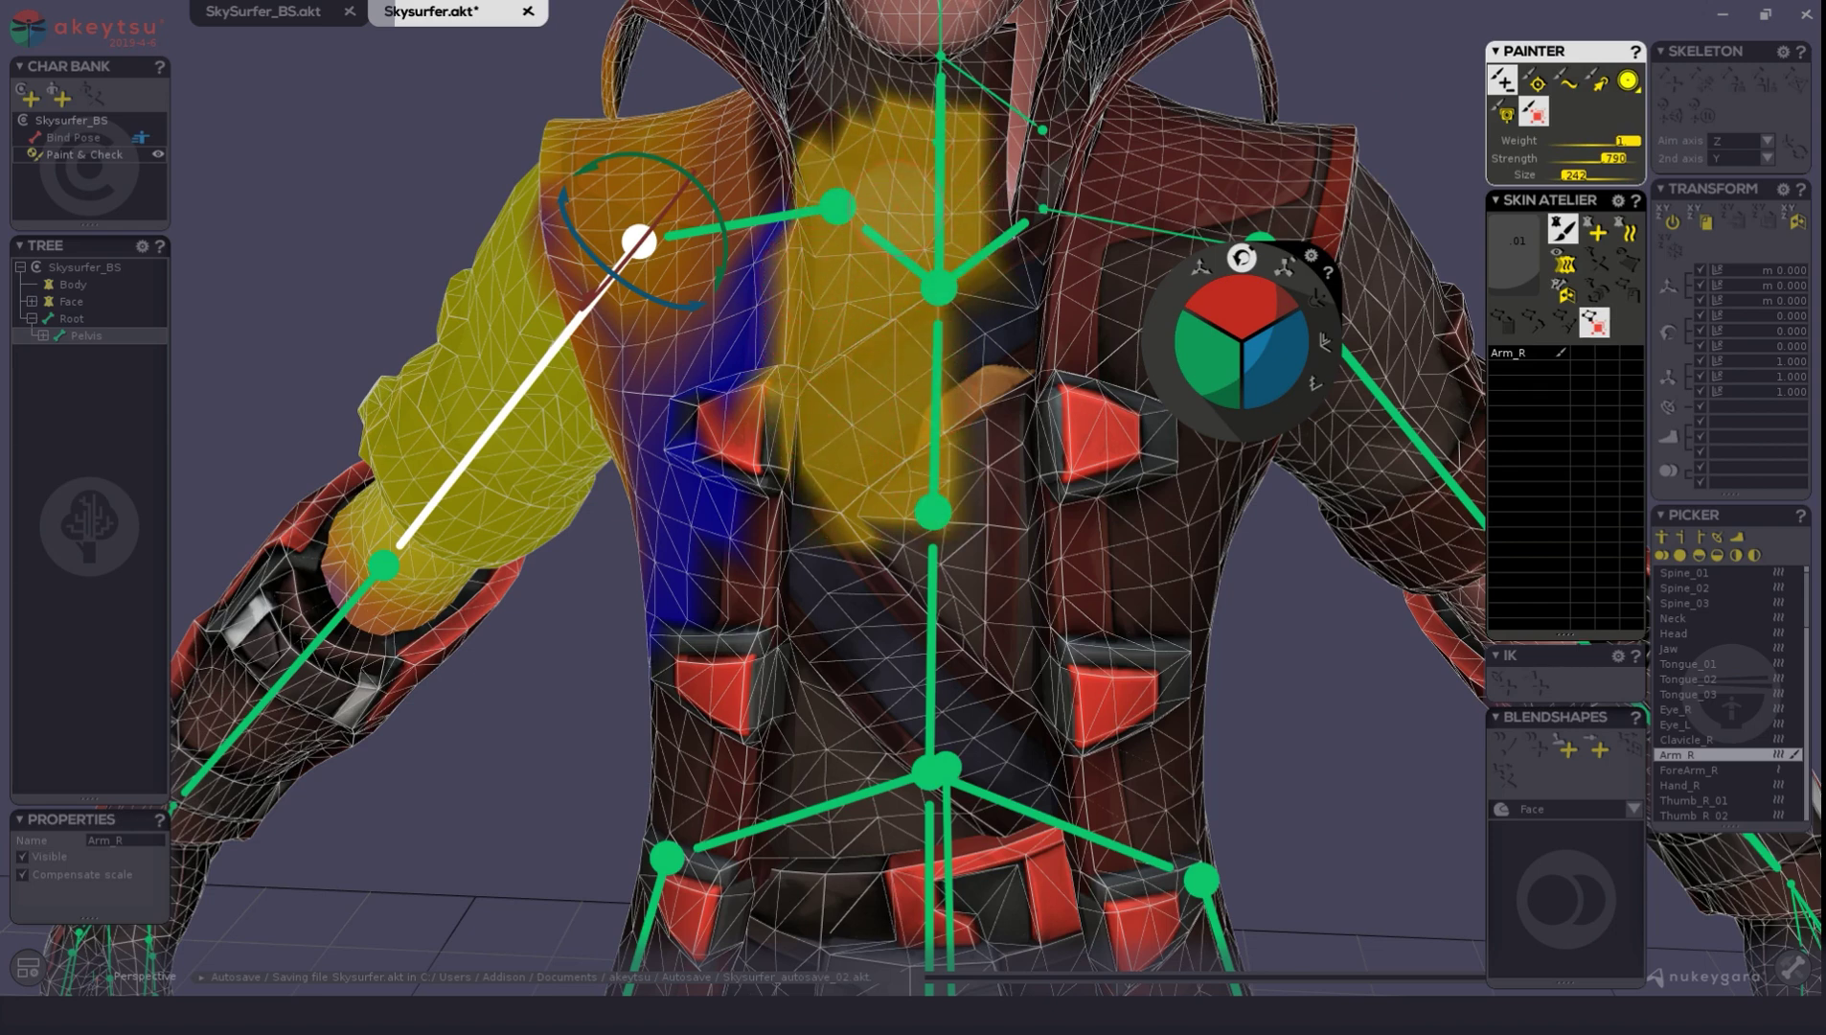
# Bring the character's left chest into view and choose the vertex pick tool
pyautogui.moveTo(704, 433)
pyautogui.mouseDown(button='middle')
pyautogui.moveTo(840, 424)
pyautogui.moveTo(836, 489)
pyautogui.moveTo(713, 521)
pyautogui.mouseUp(button='middle')
pyautogui.scroll(-3, 841, 424)
pyautogui.scroll(3, 788, 499)
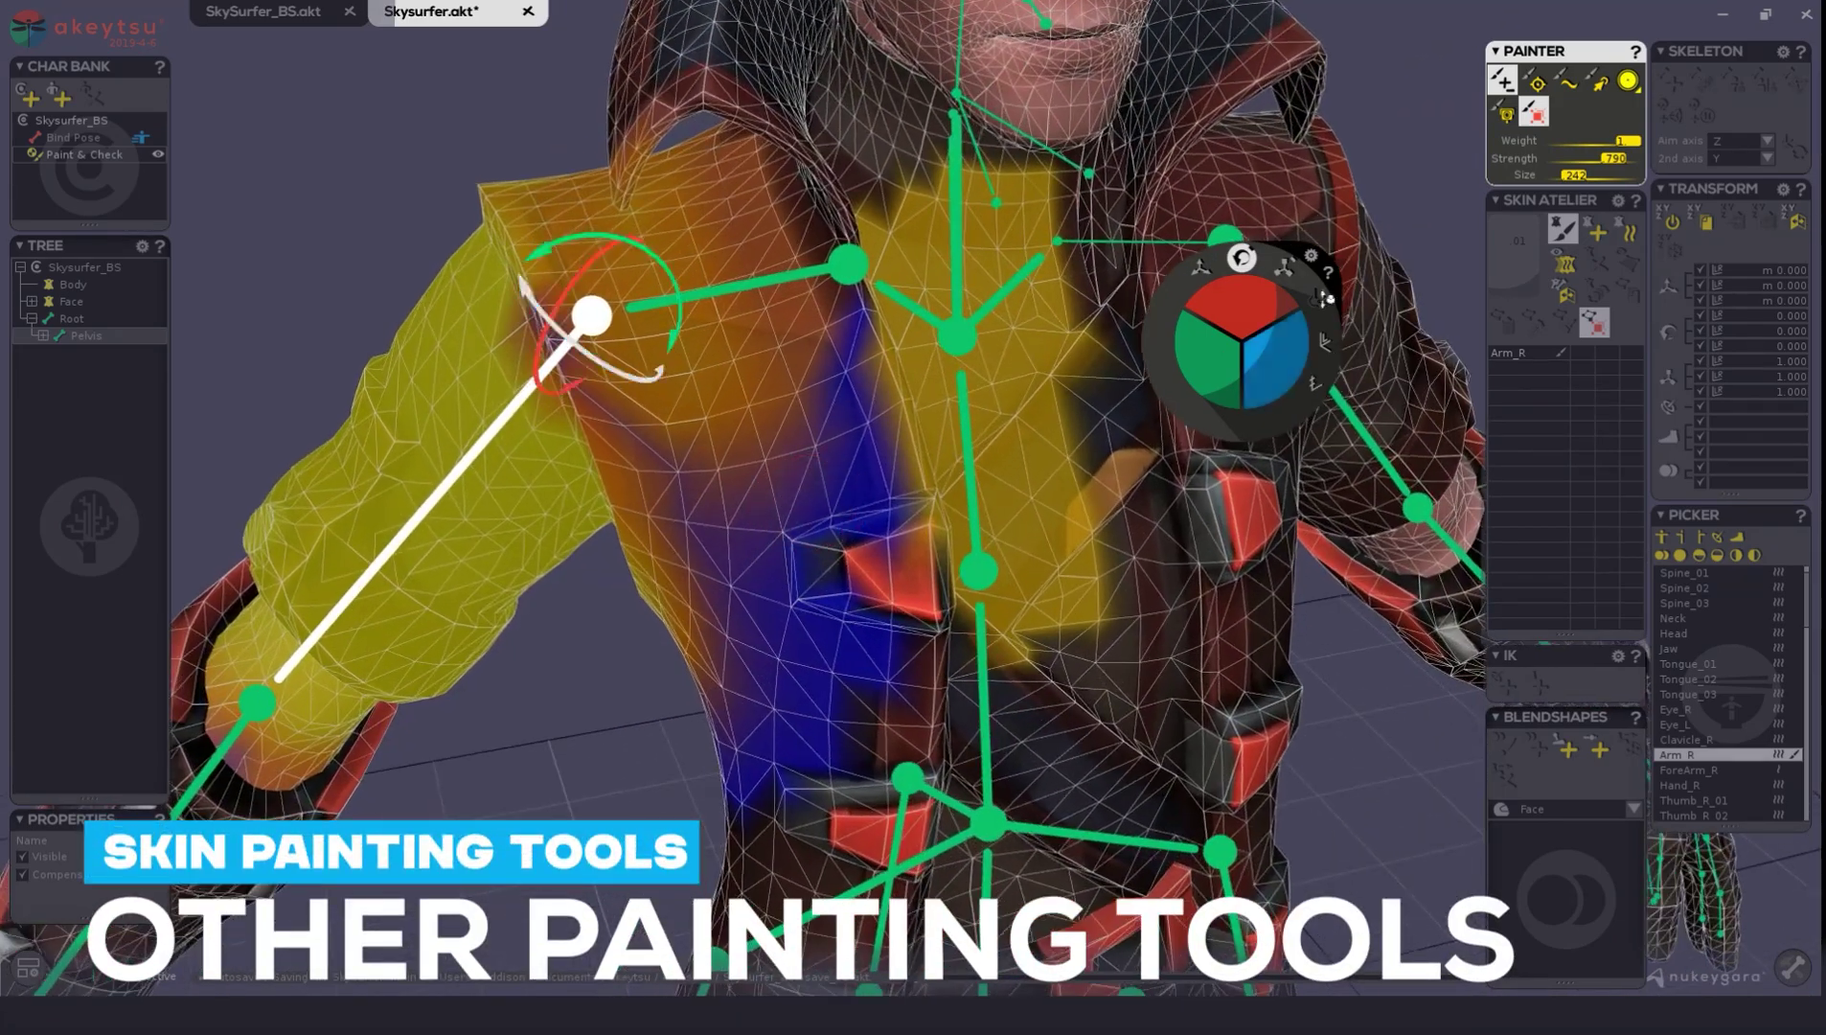
pyautogui.click(1506, 114)
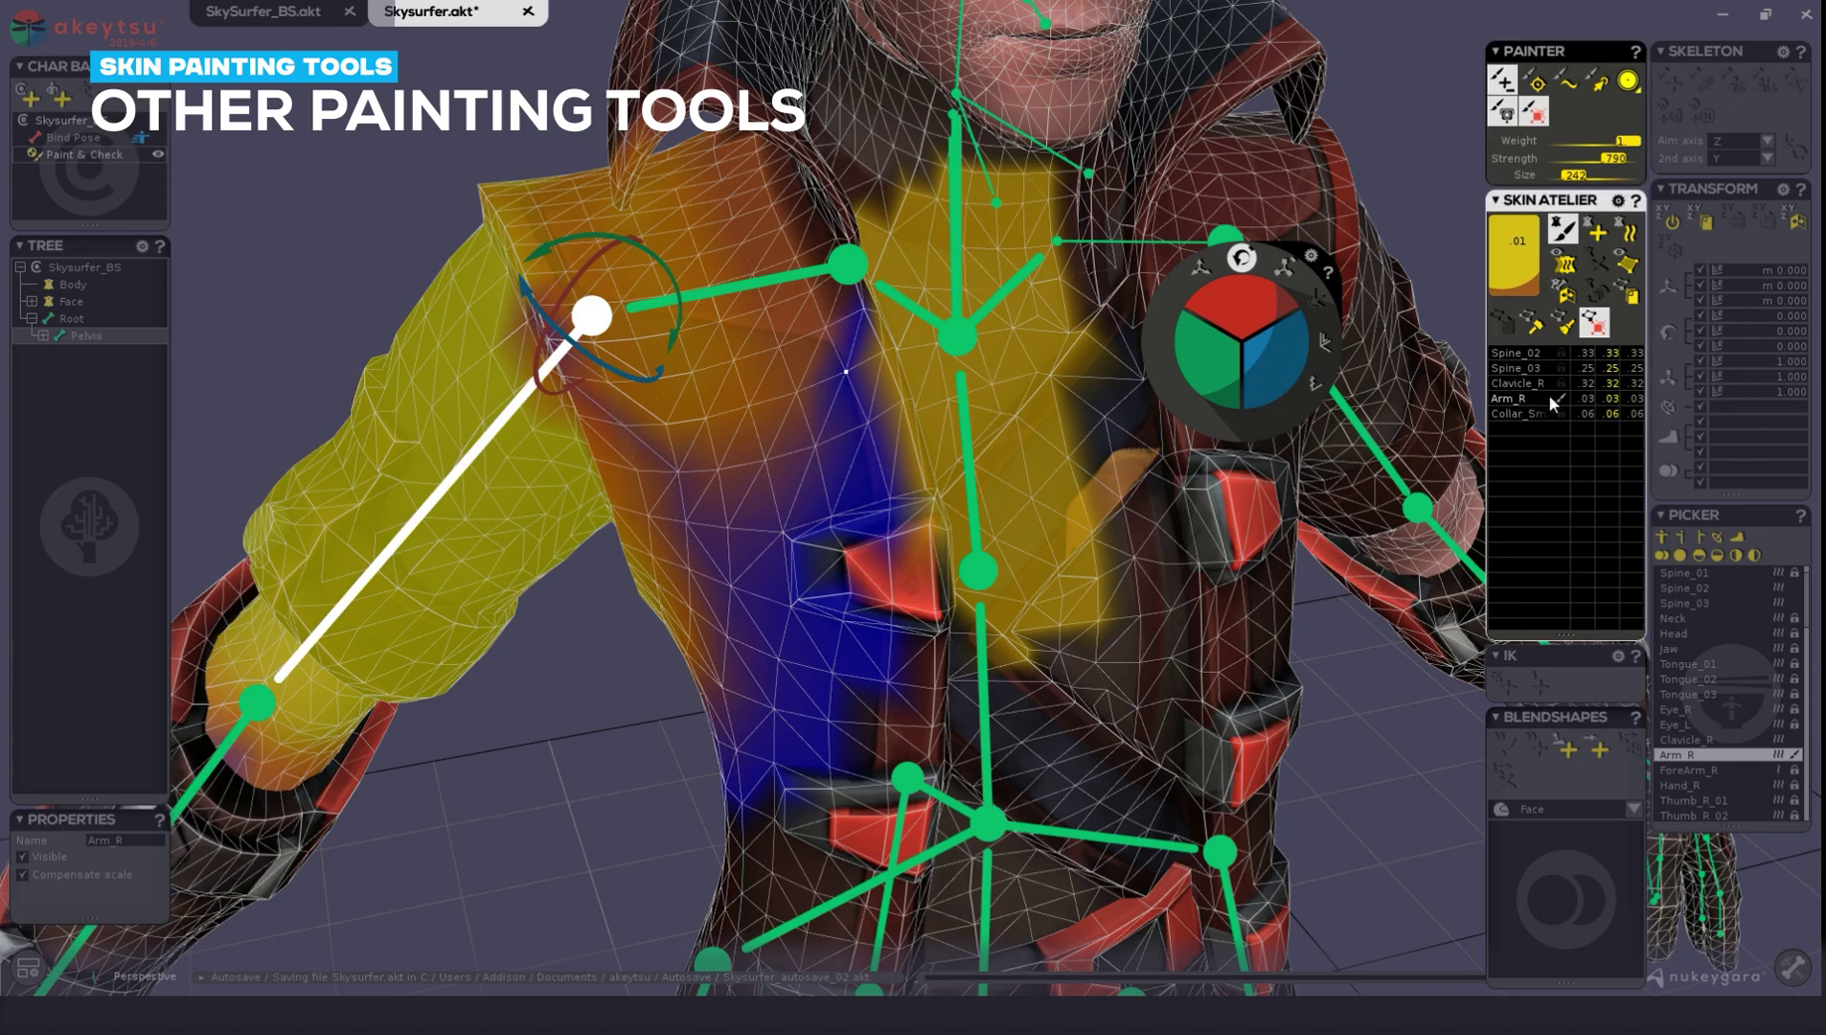
# Set the chest vertex's Arm_R weight to 0, leaving four bone influences
pyautogui.doubleClick(1615, 398)
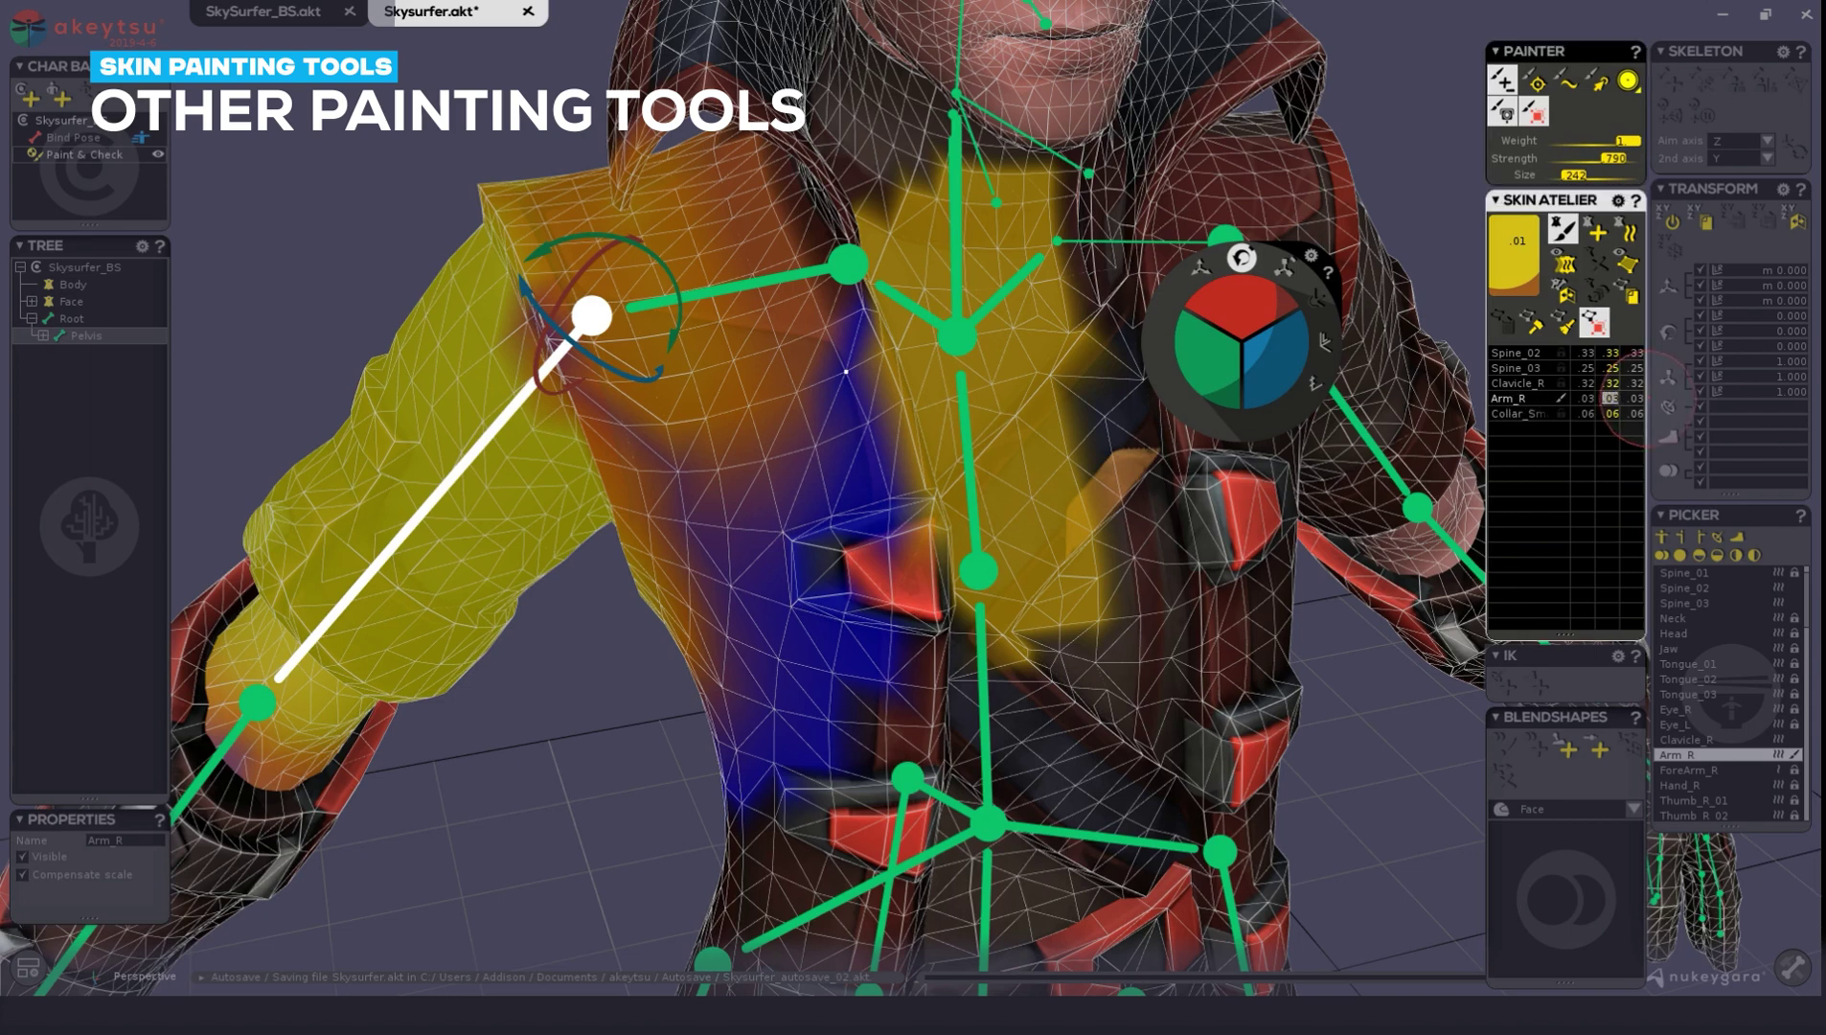
pyautogui.write('0')
pyautogui.press('Return')
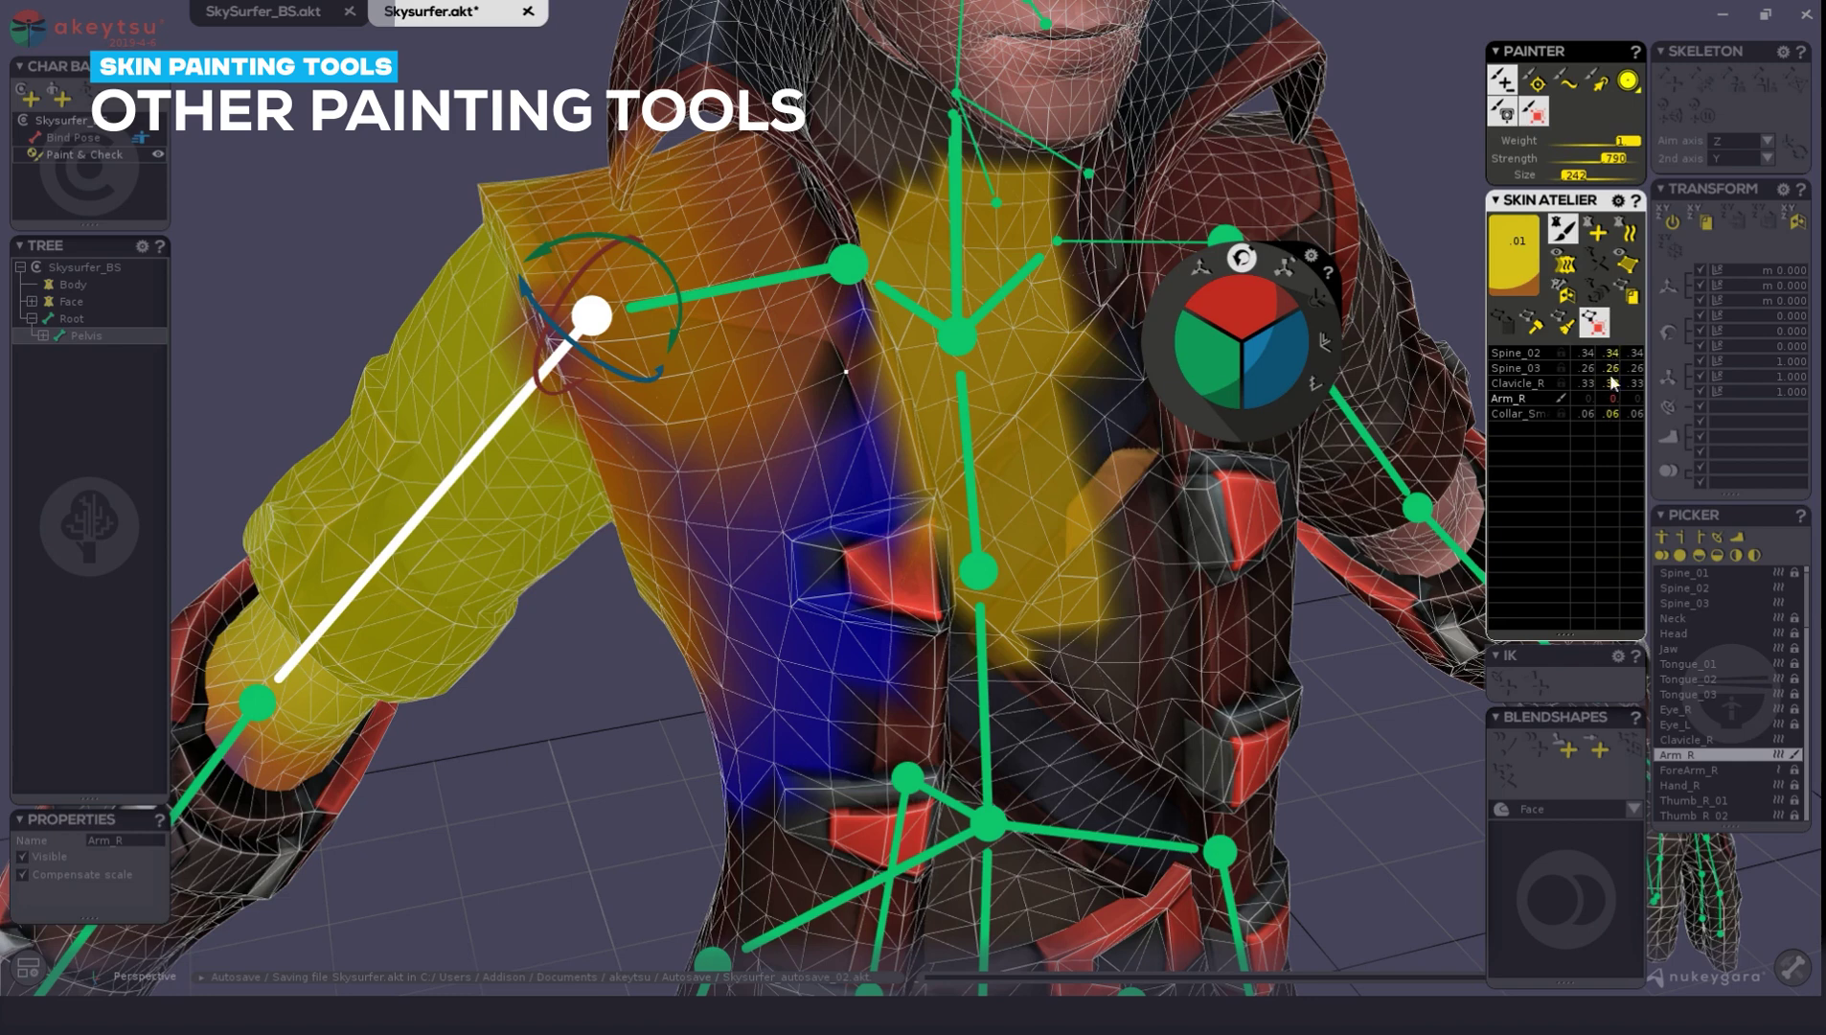
# Exit weight painting and orbit around the arm and torso to check the weights
pyautogui.press('Escape')
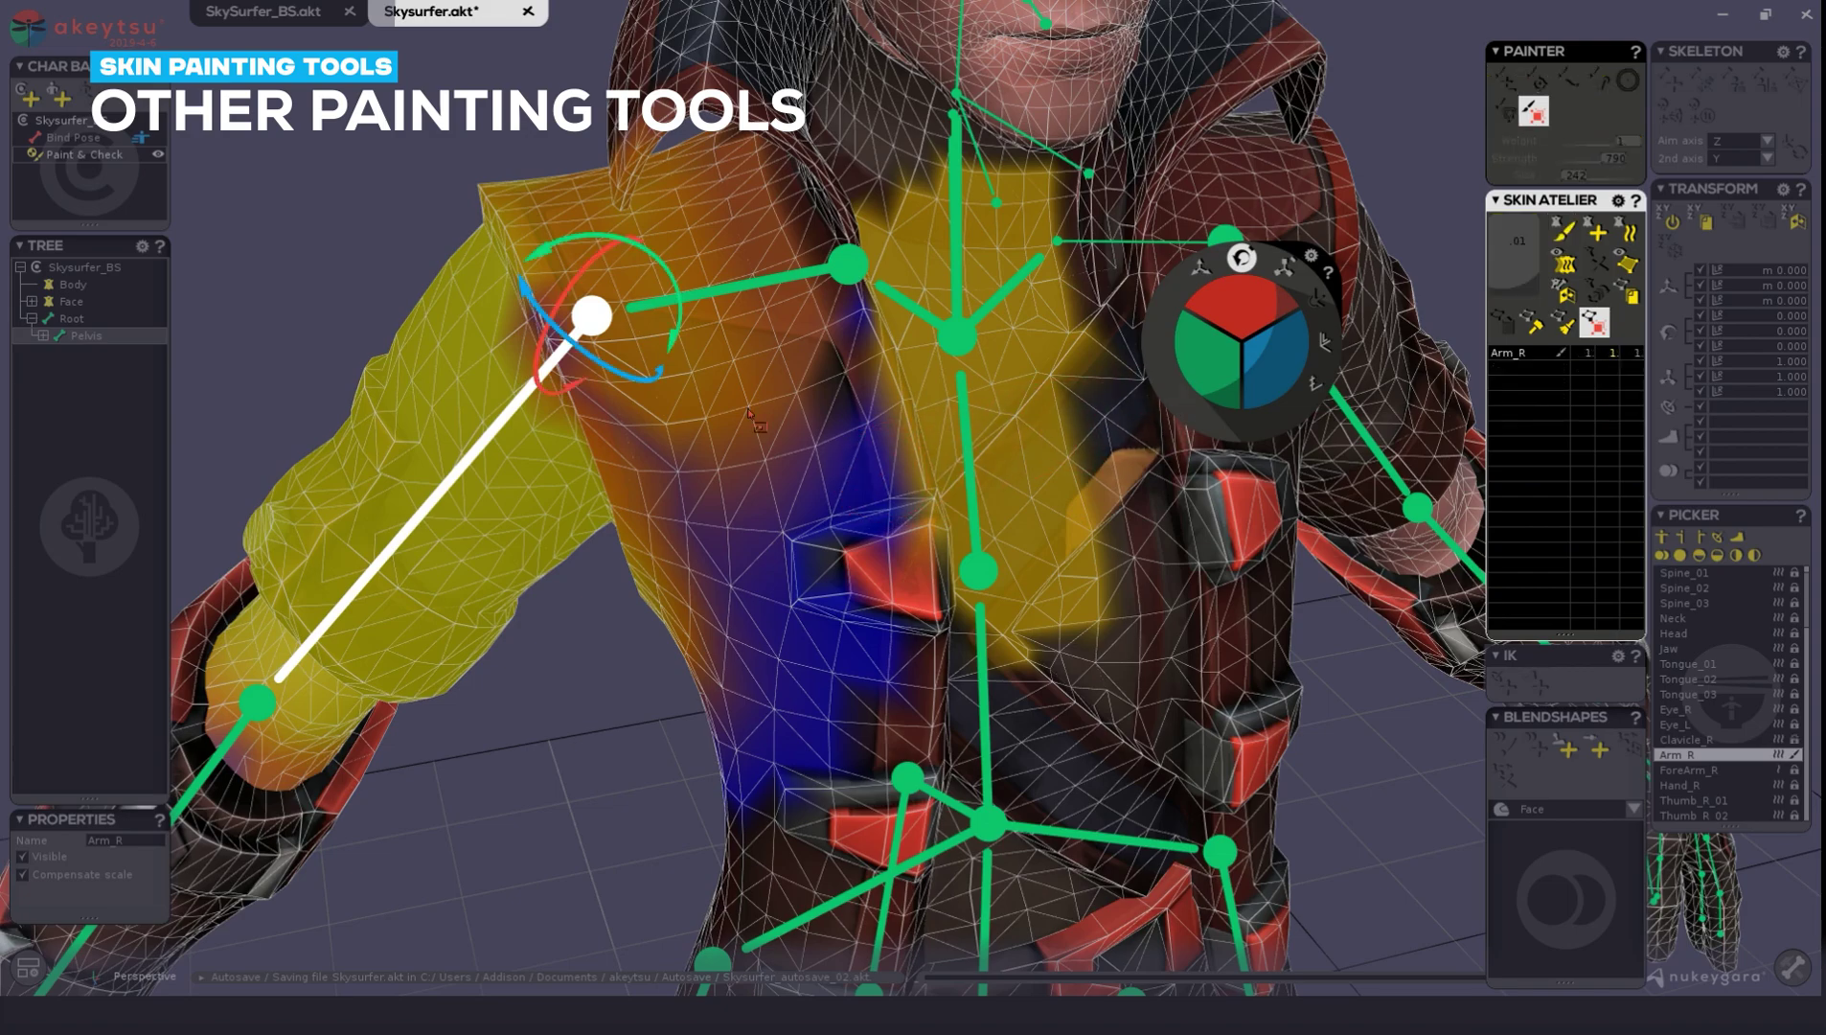
pyautogui.moveTo(673, 412); pyautogui.dragTo(604, 192, button='middle')
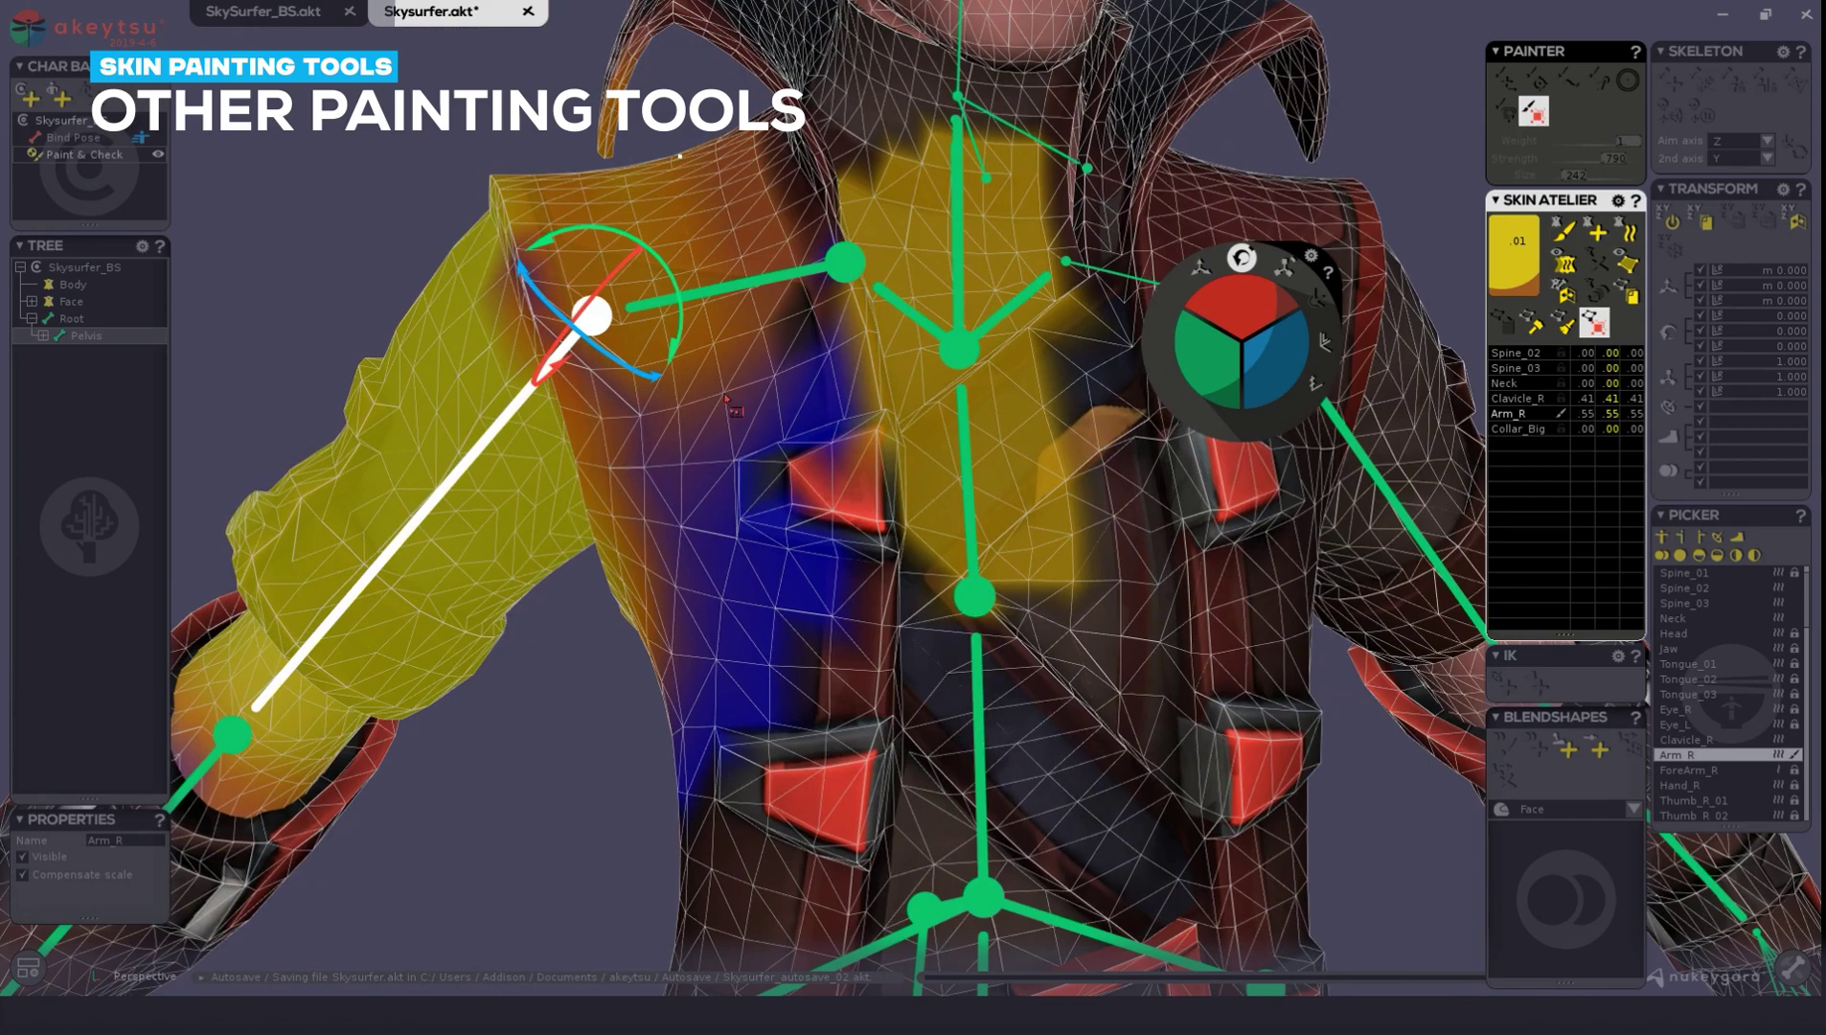
pyautogui.moveTo(815, 423); pyautogui.dragTo(742, 420, button='middle')
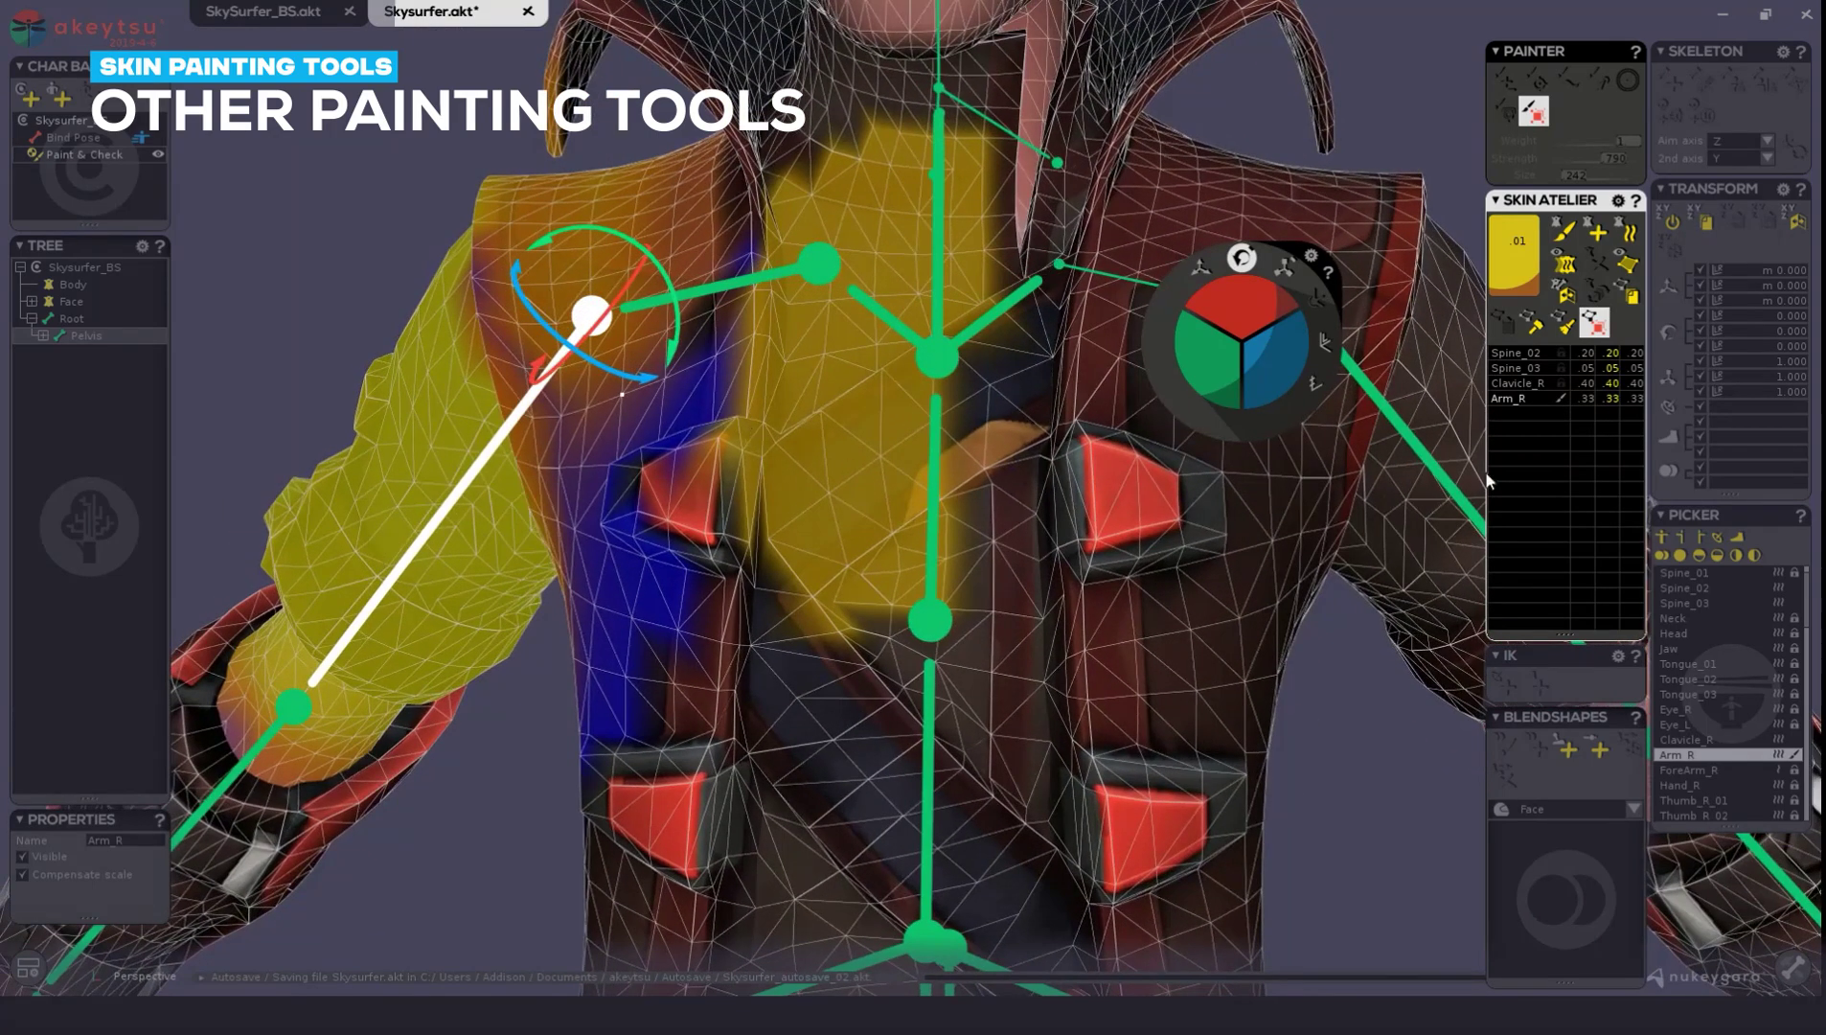